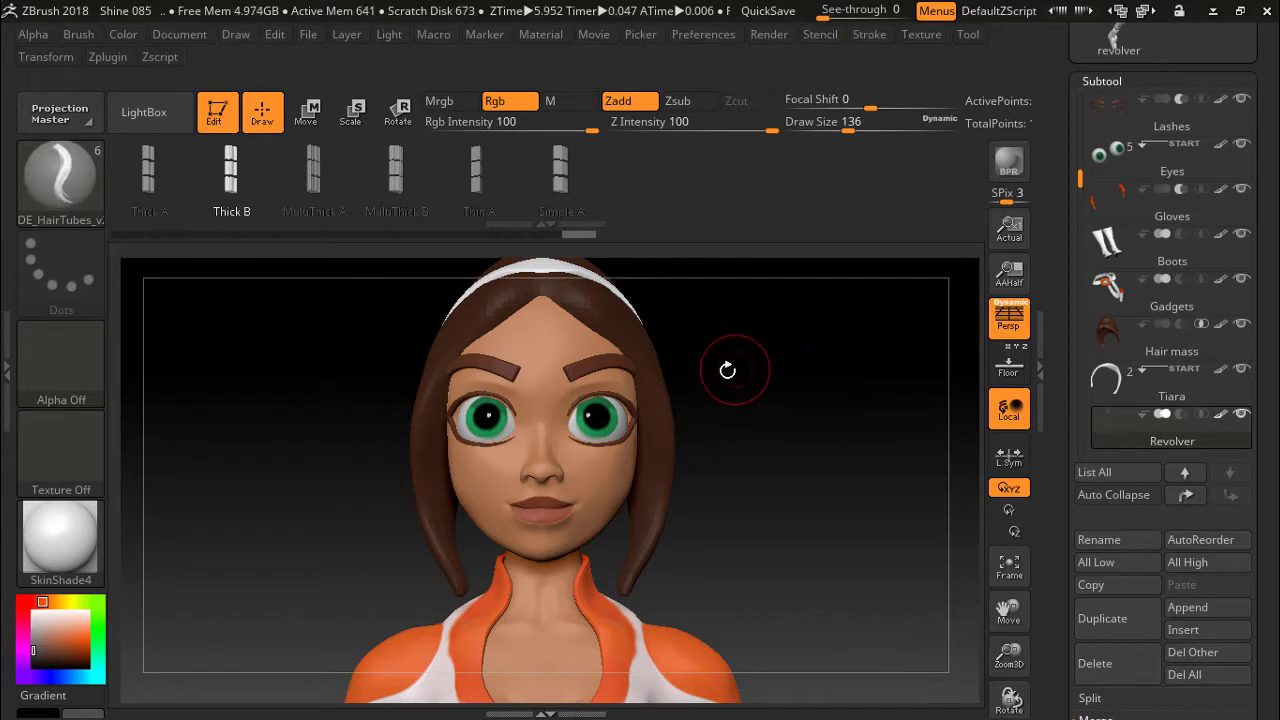
Orbit the girl to inspect her hair, then select the Hair mass subtool.
{"action": "mouse_move", "coordinate": [794, 374]}
{"action": "left_mouse_down"}
{"action": "mouse_move", "coordinate": [737, 374]}
{"action": "mouse_move", "coordinate": [769, 386]}
{"action": "mouse_move", "coordinate": [715, 397]}
{"action": "mouse_move", "coordinate": [808, 403]}
{"action": "mouse_move", "coordinate": [766, 406]}
{"action": "mouse_move", "coordinate": [777, 391]}
{"action": "mouse_move", "coordinate": [757, 419]}
{"action": "left_mouse_up"}
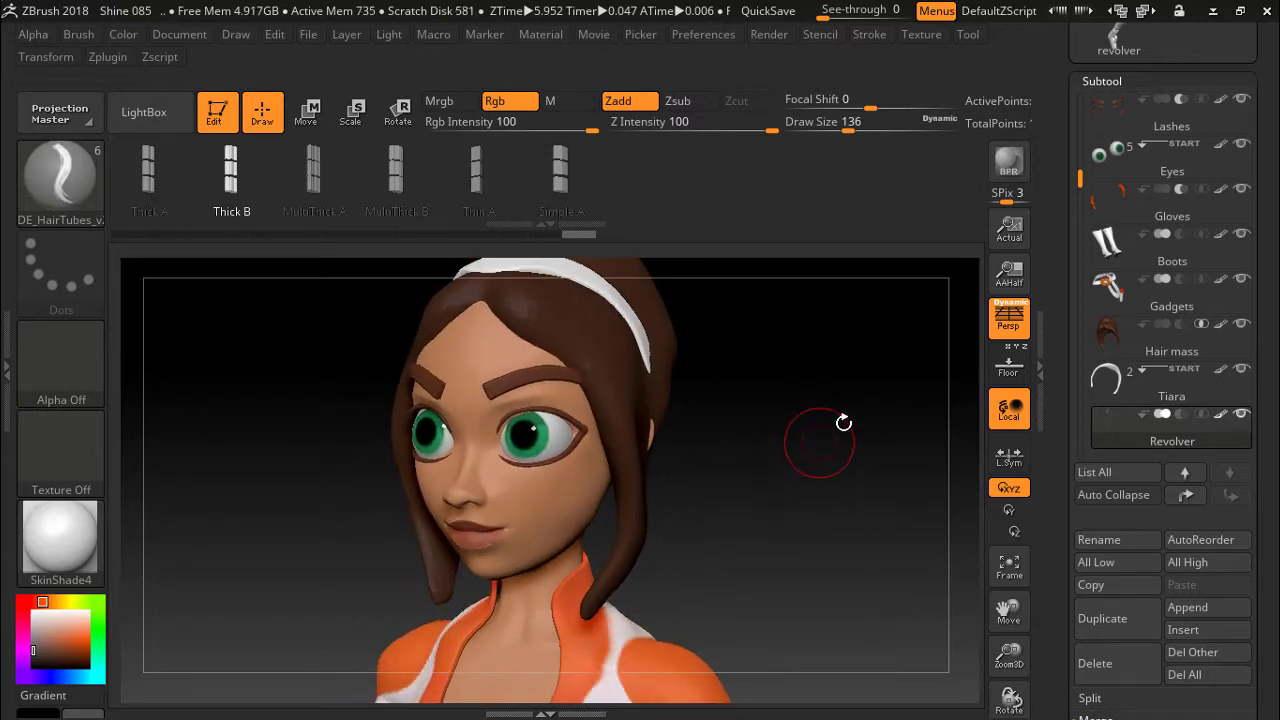
{"action": "left_click", "coordinate": [1157, 348]}
Duplicate Hair mass into Hair mass1 and hide the original Hair mass subtool.
{"action": "scroll", "coordinate": [1130, 350], "scroll_direction": "down", "scroll_amount": 2}
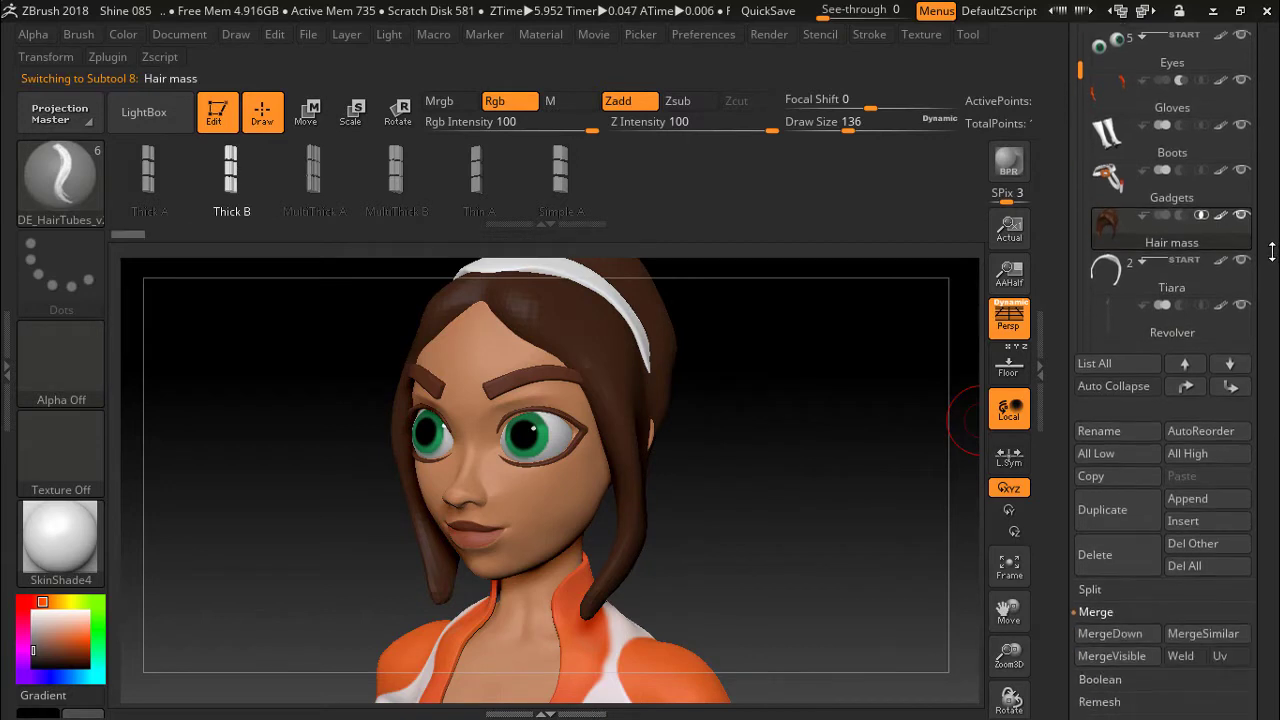
{"action": "scroll", "coordinate": [1110, 352], "scroll_direction": "down", "scroll_amount": 3}
{"action": "left_click", "coordinate": [1131, 333]}
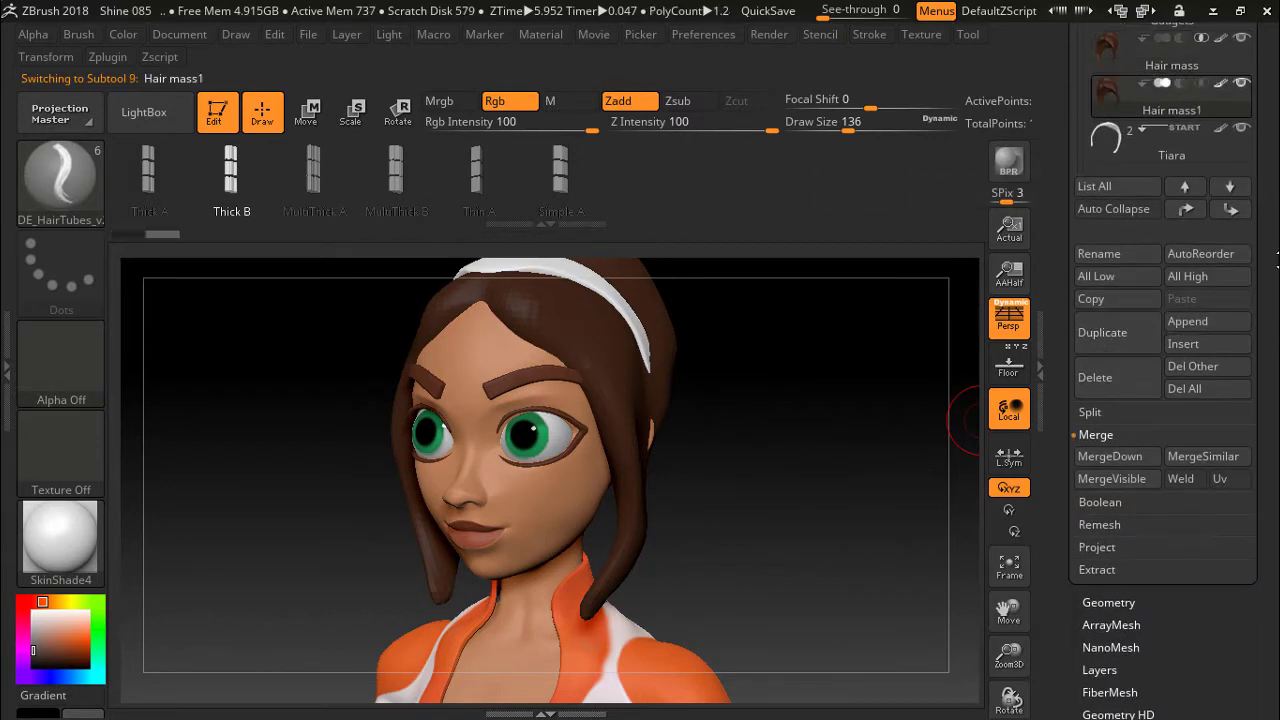
{"action": "scroll", "coordinate": [1272, 355], "scroll_direction": "up", "scroll_amount": 3}
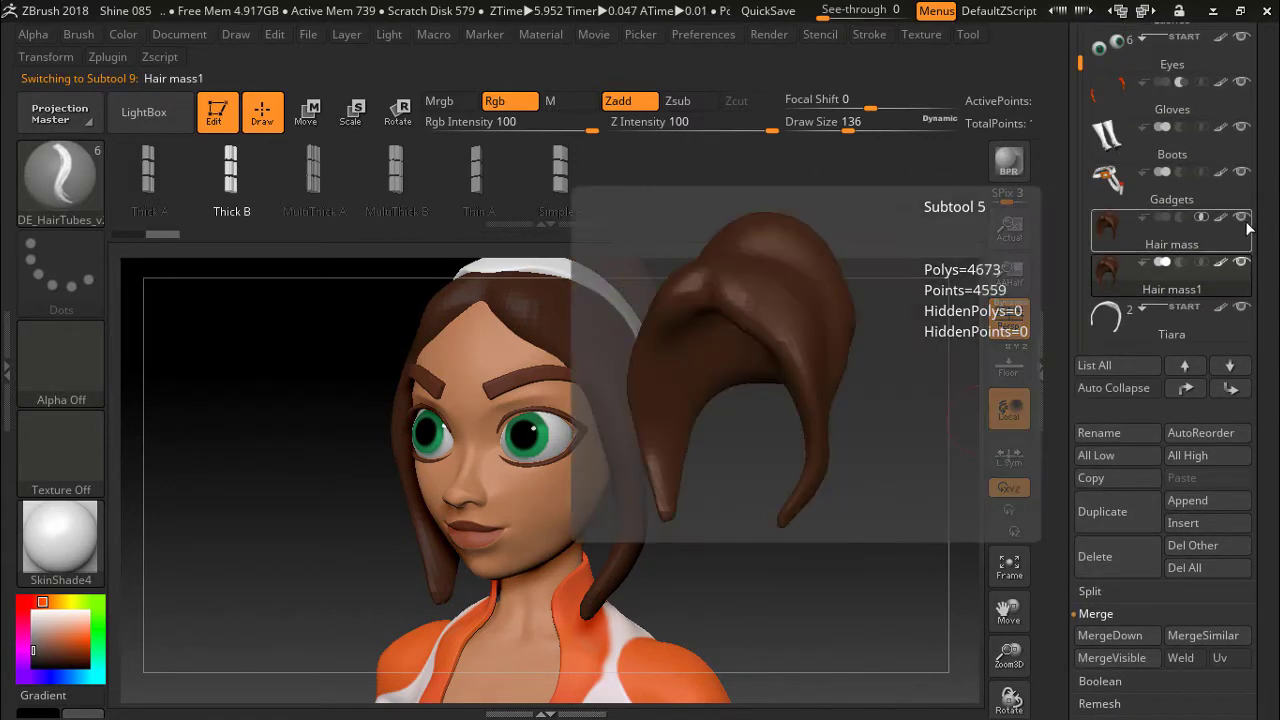
{"action": "left_click", "coordinate": [1241, 216]}
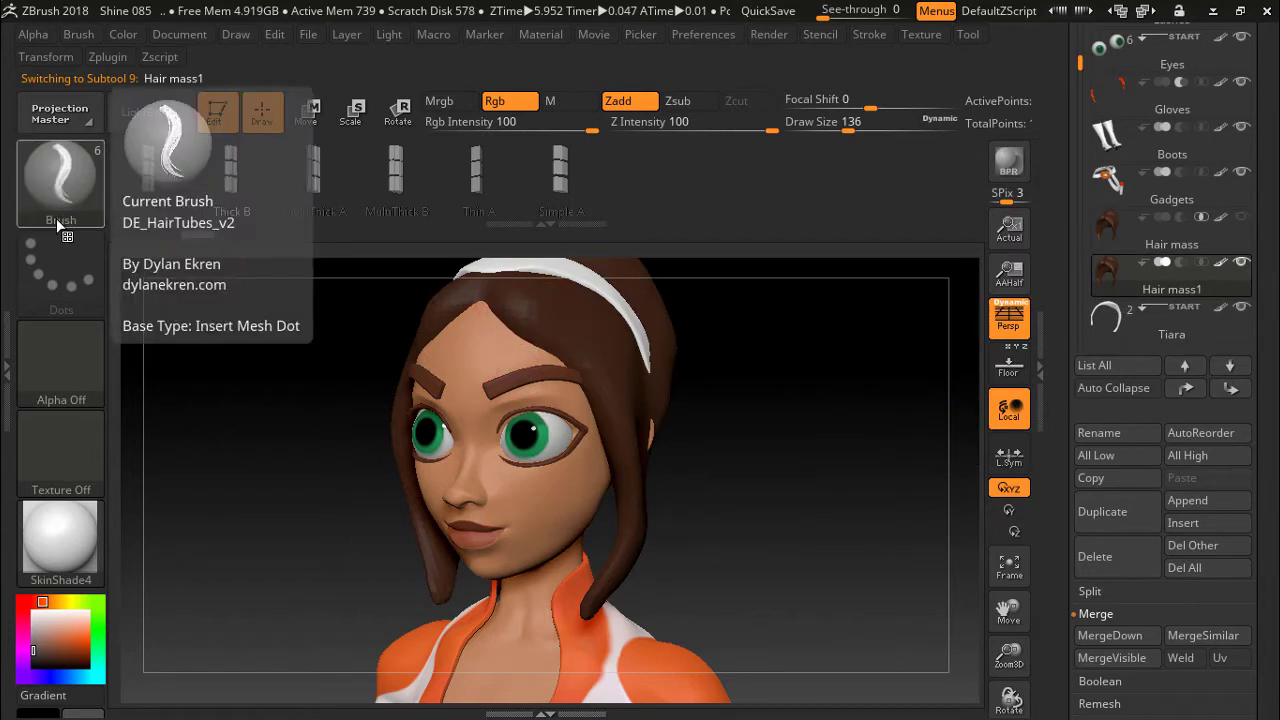
Draw a trial hair tube from the hairline, remove it, and expand Stroke's curve falloff settings.
{"action": "left_click_drag", "start_coordinate": [481, 292], "coordinate": [568, 343]}
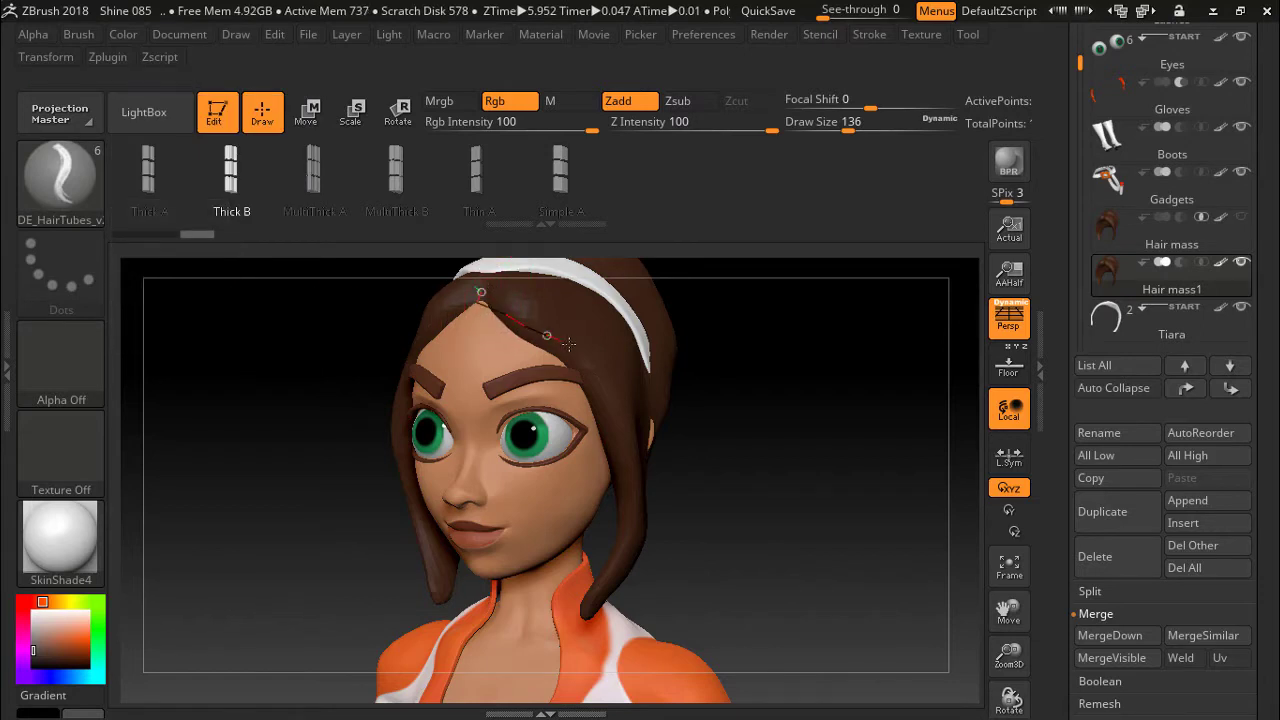
{"action": "left_click_drag", "start_coordinate": [590, 605], "coordinate": [592, 600]}
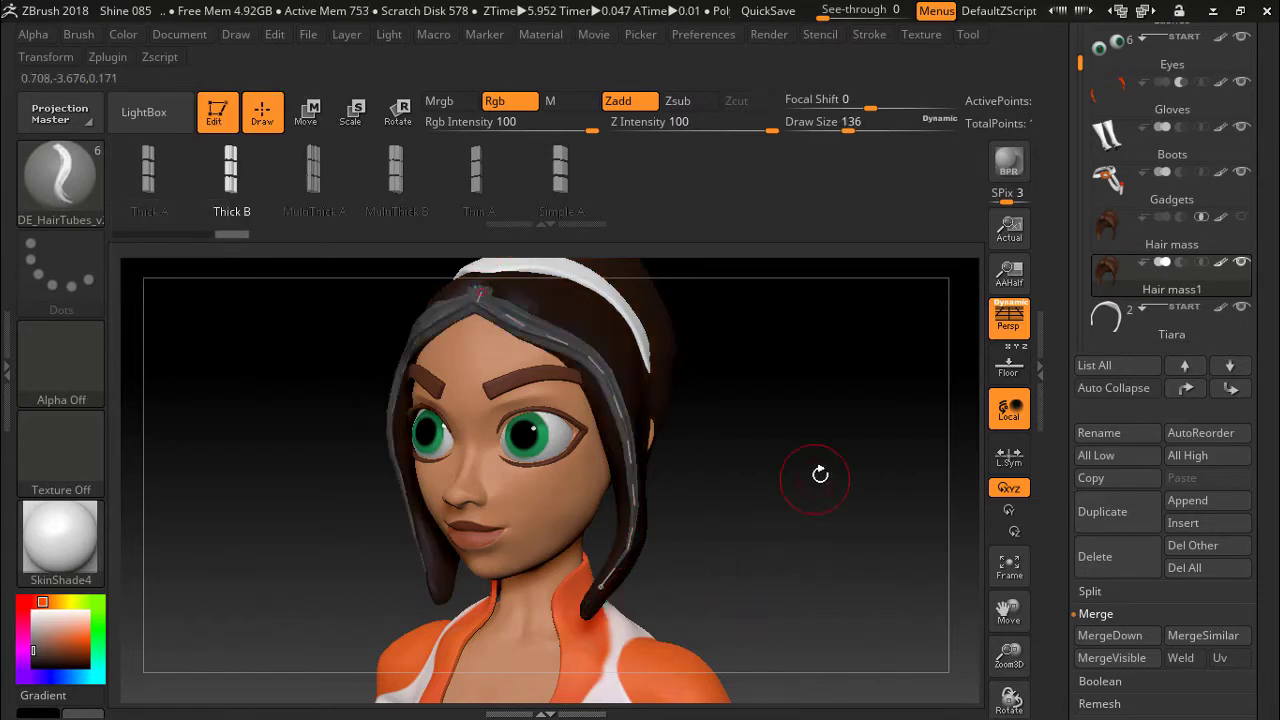
{"action": "mouse_move", "coordinate": [820, 466]}
{"action": "left_mouse_down"}
{"action": "mouse_move", "coordinate": [768, 466]}
{"action": "mouse_move", "coordinate": [843, 452]}
{"action": "left_mouse_up"}
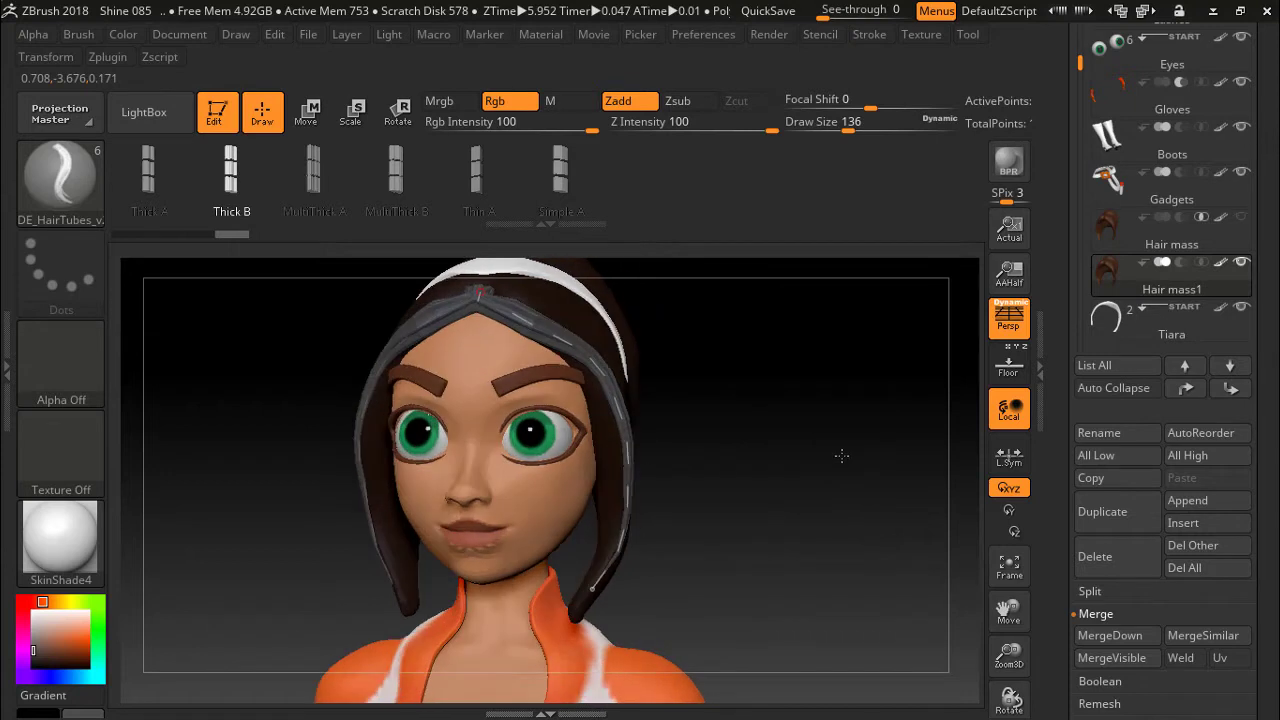
{"action": "left_click", "coordinate": [837, 452]}
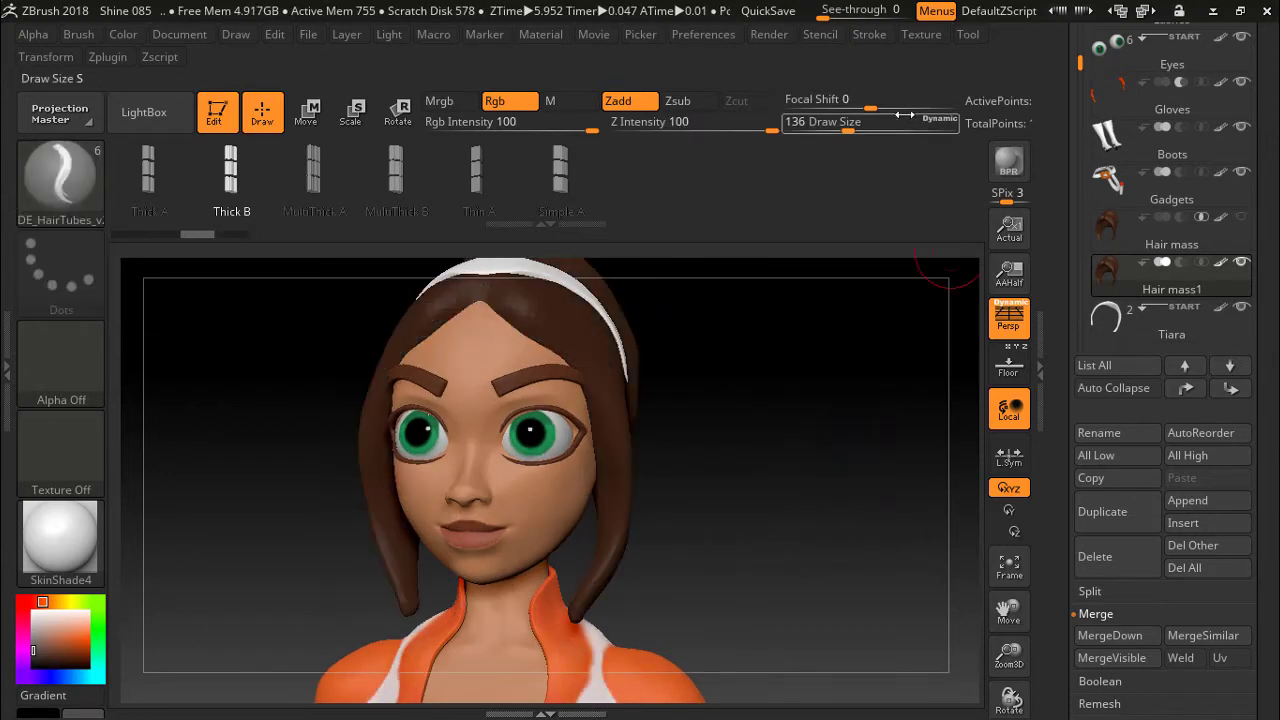
{"action": "left_click", "coordinate": [869, 34]}
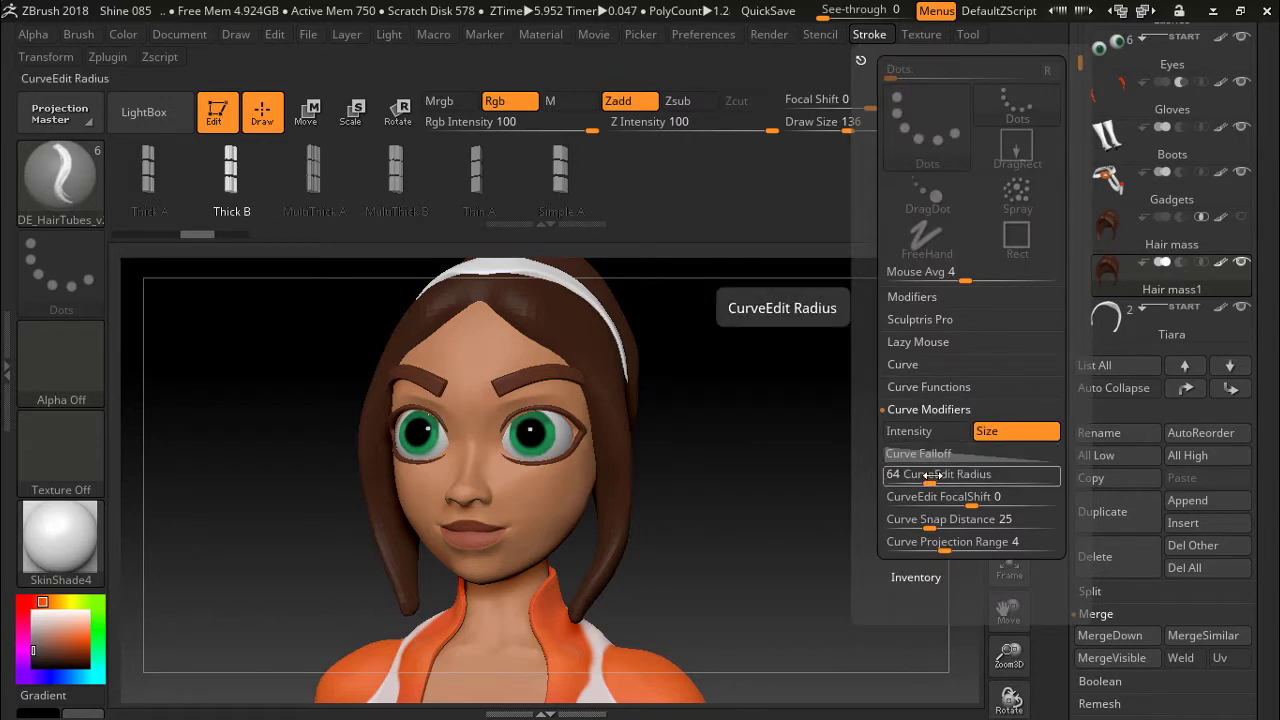
{"action": "left_click", "coordinate": [926, 455]}
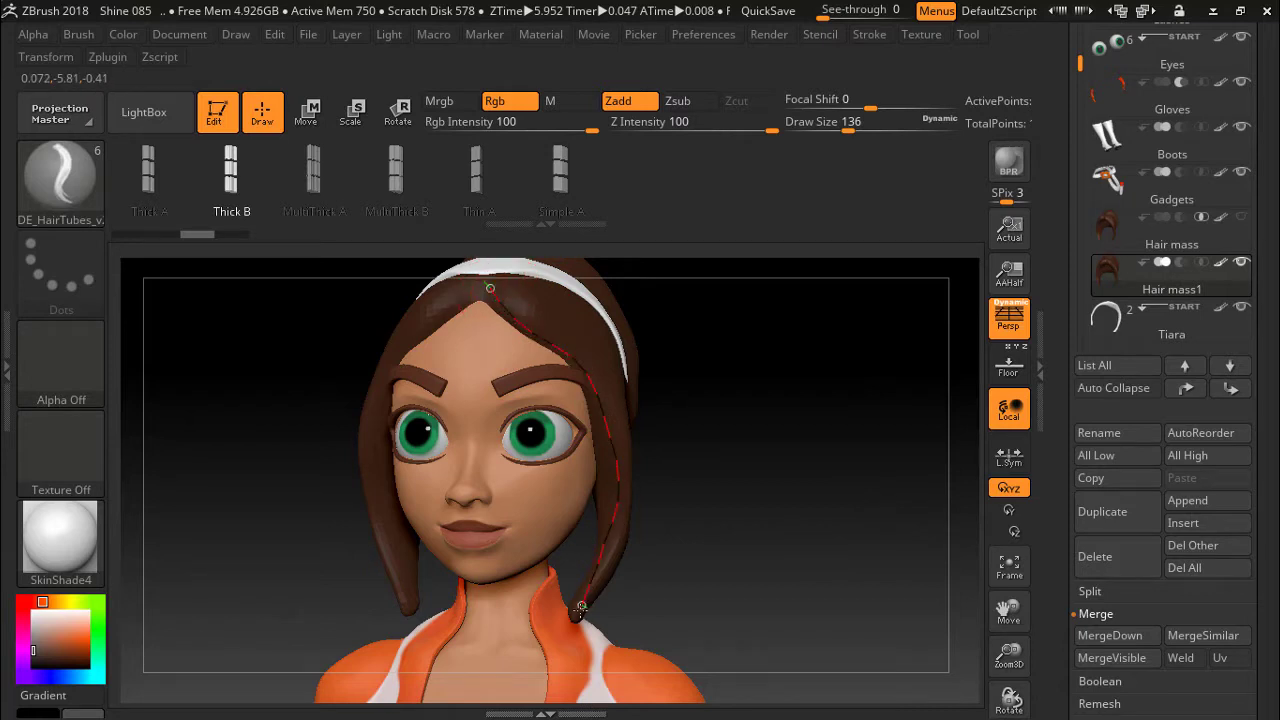
Draw DE_HairTubes strands from past the cheek down the side of the face.
{"action": "left_click_drag", "start_coordinate": [580, 607], "coordinate": [583, 610]}
{"action": "mouse_move", "coordinate": [766, 420]}
{"action": "left_mouse_down"}
{"action": "mouse_move", "coordinate": [705, 430]}
{"action": "mouse_move", "coordinate": [777, 426]}
{"action": "mouse_move", "coordinate": [749, 420]}
{"action": "mouse_move", "coordinate": [748, 404]}
{"action": "mouse_move", "coordinate": [751, 417]}
{"action": "left_mouse_up"}
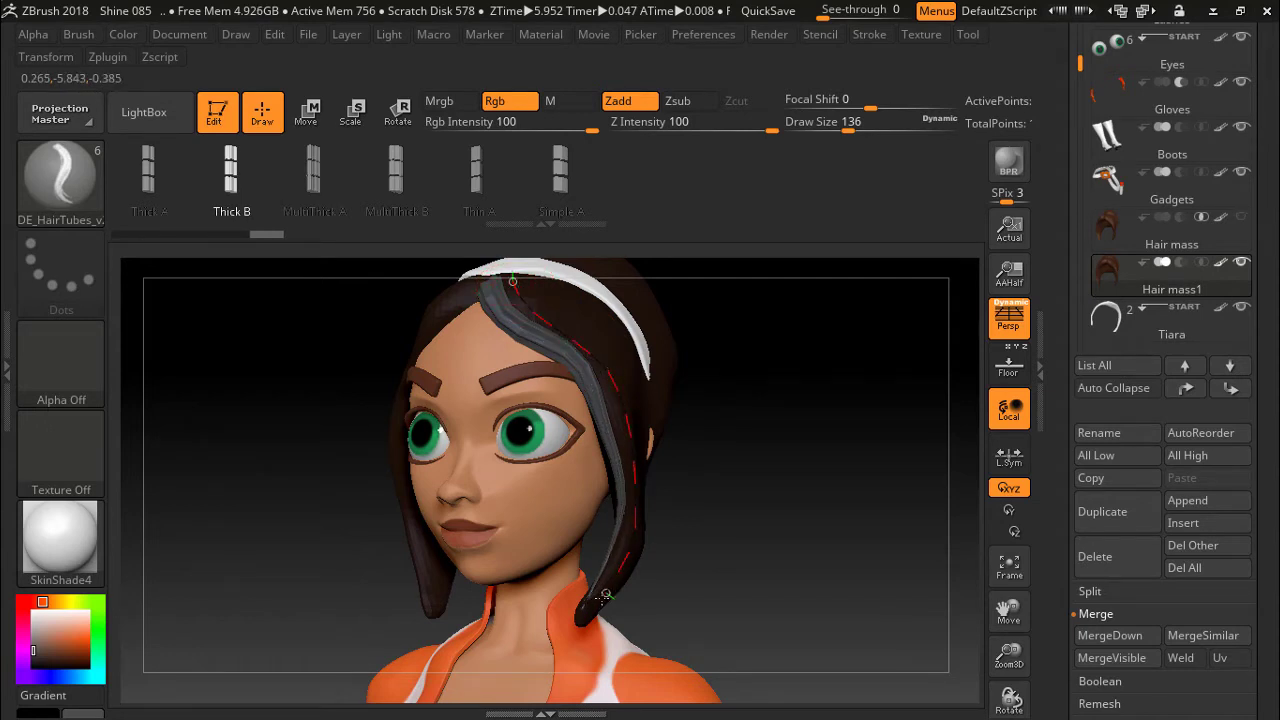
{"action": "left_click_drag", "start_coordinate": [588, 607], "coordinate": [590, 609]}
{"action": "left_click_drag", "start_coordinate": [786, 449], "coordinate": [733, 433]}
{"action": "left_click", "coordinate": [733, 433]}
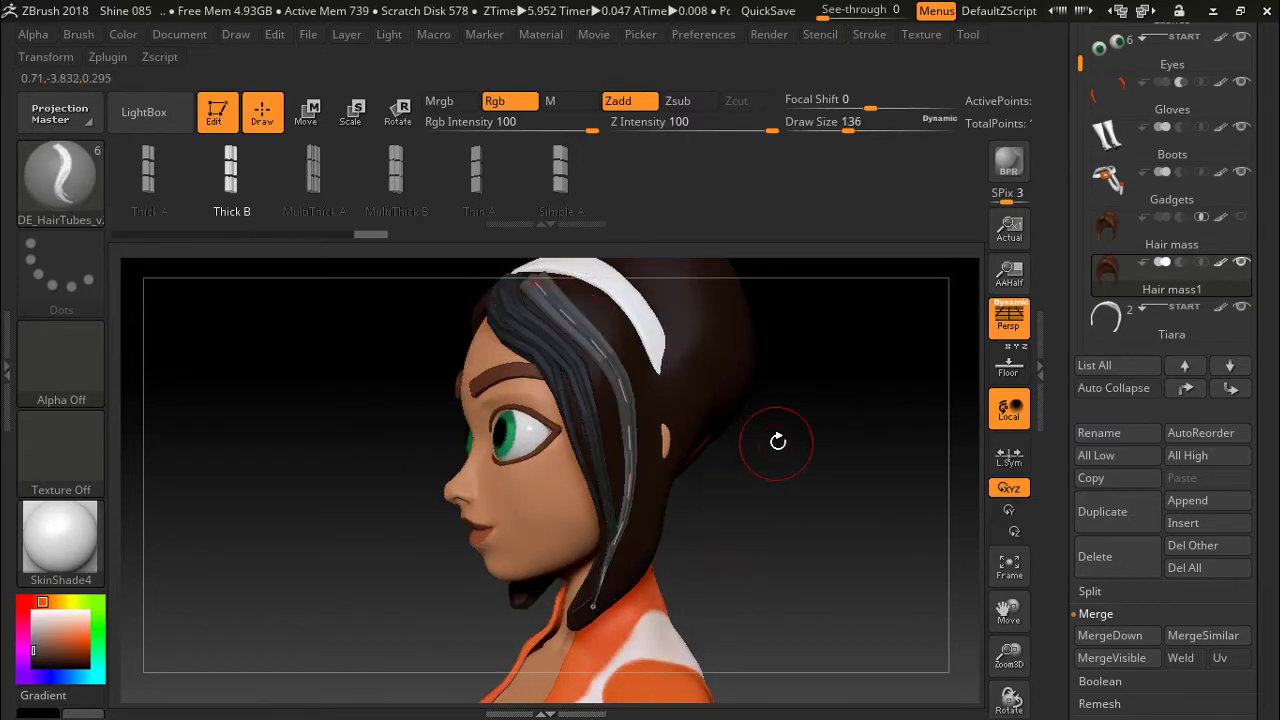
{"action": "mouse_move", "coordinate": [777, 437]}
{"action": "left_mouse_down"}
{"action": "mouse_move", "coordinate": [837, 457]}
{"action": "mouse_move", "coordinate": [766, 451]}
{"action": "left_mouse_up"}
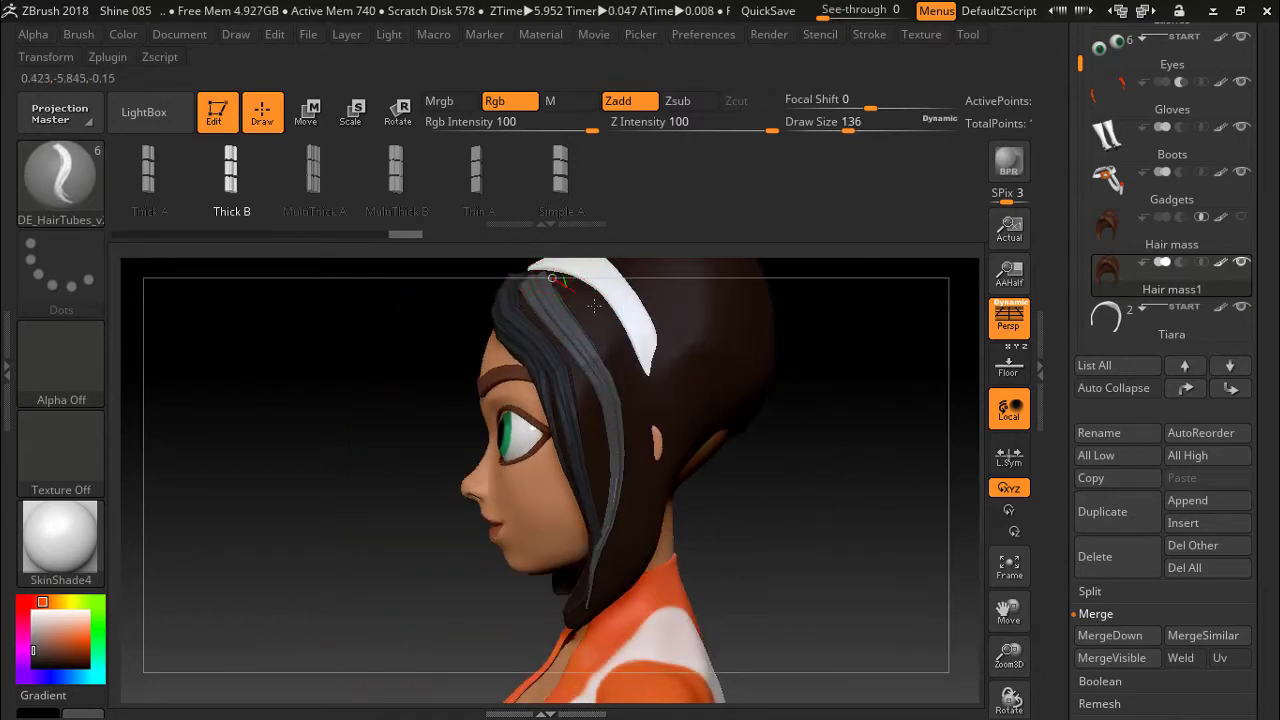
Add another strand along the side of the head and zoom in on it.
{"action": "left_click_drag", "start_coordinate": [597, 600], "coordinate": [598, 604]}
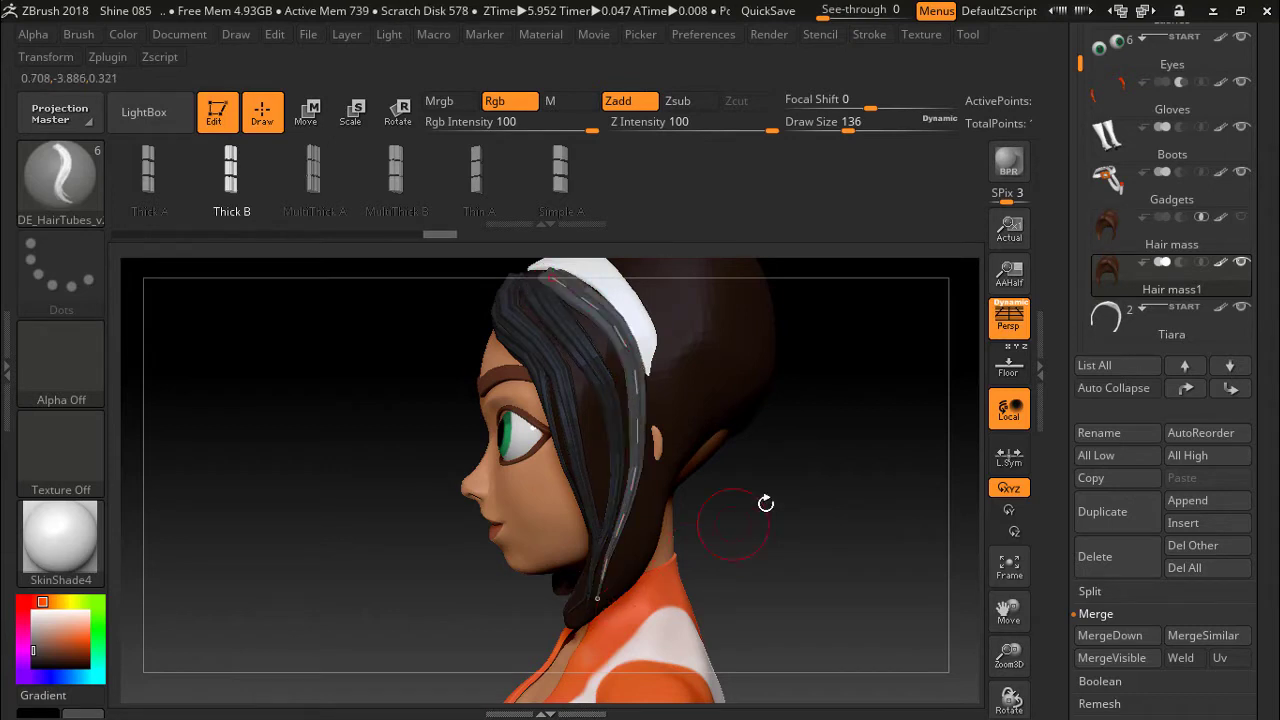
{"action": "mouse_move", "coordinate": [850, 450]}
{"action": "left_mouse_down"}
{"action": "mouse_move", "coordinate": [829, 451]}
{"action": "mouse_move", "coordinate": [935, 424]}
{"action": "mouse_move", "coordinate": [857, 466]}
{"action": "mouse_move", "coordinate": [846, 449]}
{"action": "left_mouse_up"}
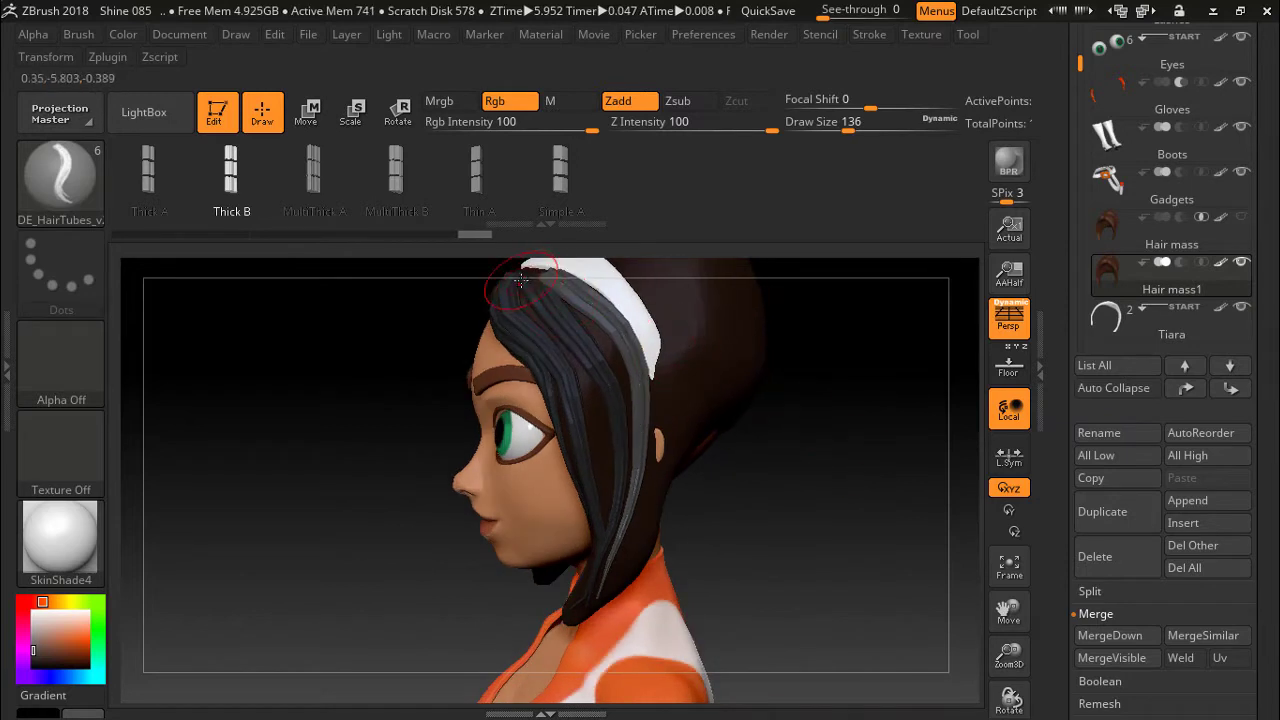
{"action": "mouse_move", "coordinate": [520, 281]}
{"action": "right_mouse_down"}
{"action": "mouse_move", "coordinate": [532, 272]}
{"action": "mouse_move", "coordinate": [551, 320]}
{"action": "mouse_move", "coordinate": [553, 274]}
{"action": "right_mouse_up"}
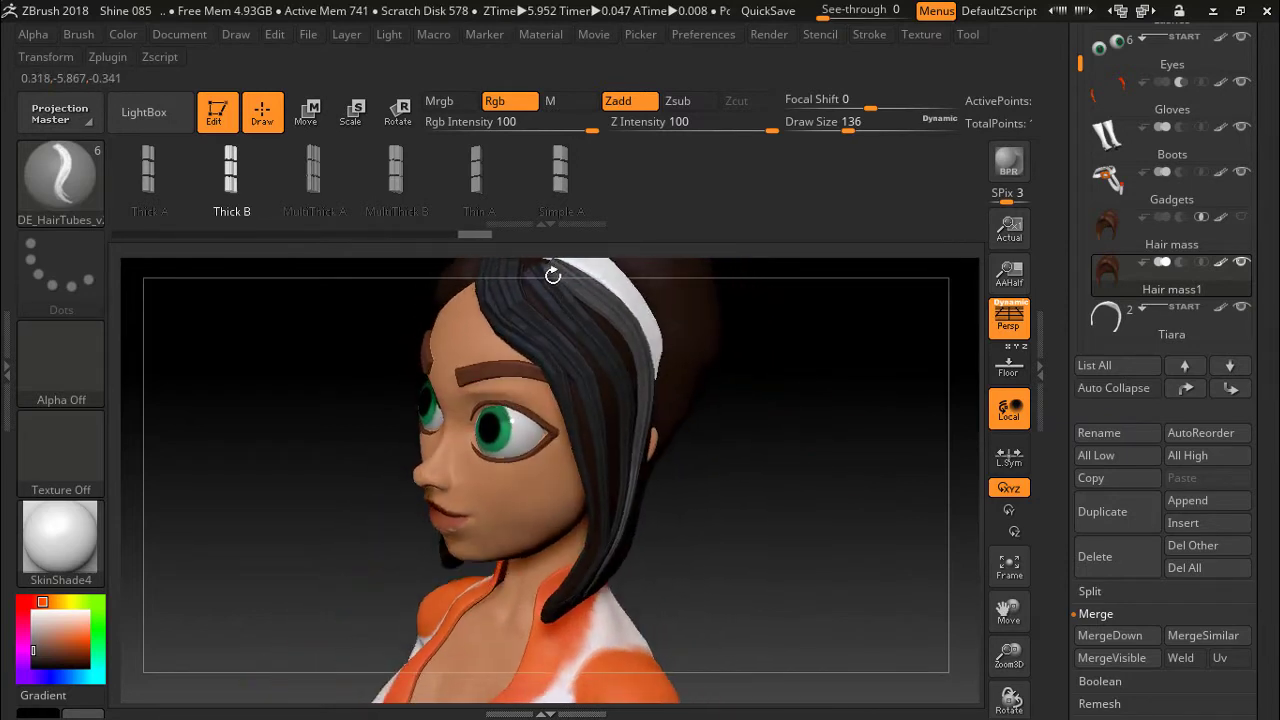
{"action": "mouse_move", "coordinate": [1009, 652]}
{"action": "left_mouse_down"}
{"action": "mouse_move", "coordinate": [1017, 668]}
{"action": "mouse_move", "coordinate": [1012, 600]}
{"action": "mouse_move", "coordinate": [1008, 646]}
{"action": "left_mouse_up"}
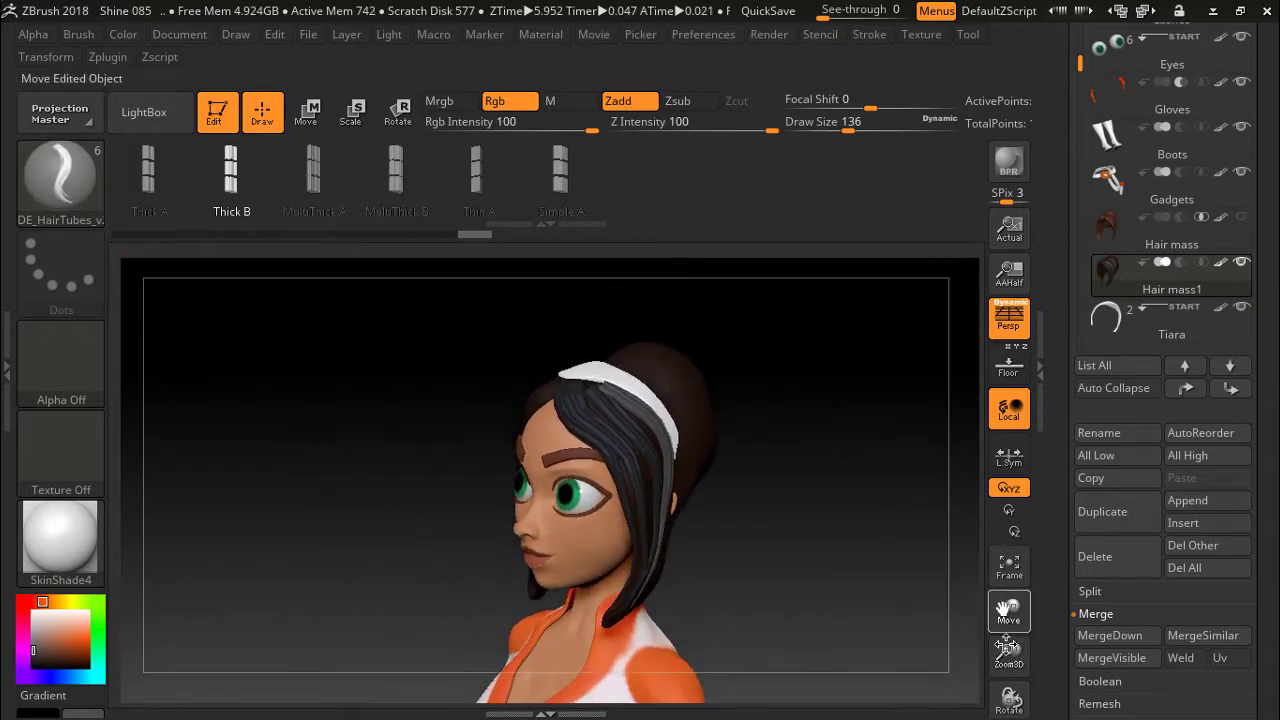
Turn the head to side profile and lay a hair tube along the curve.
{"action": "left_click_drag", "start_coordinate": [800, 443], "coordinate": [834, 506]}
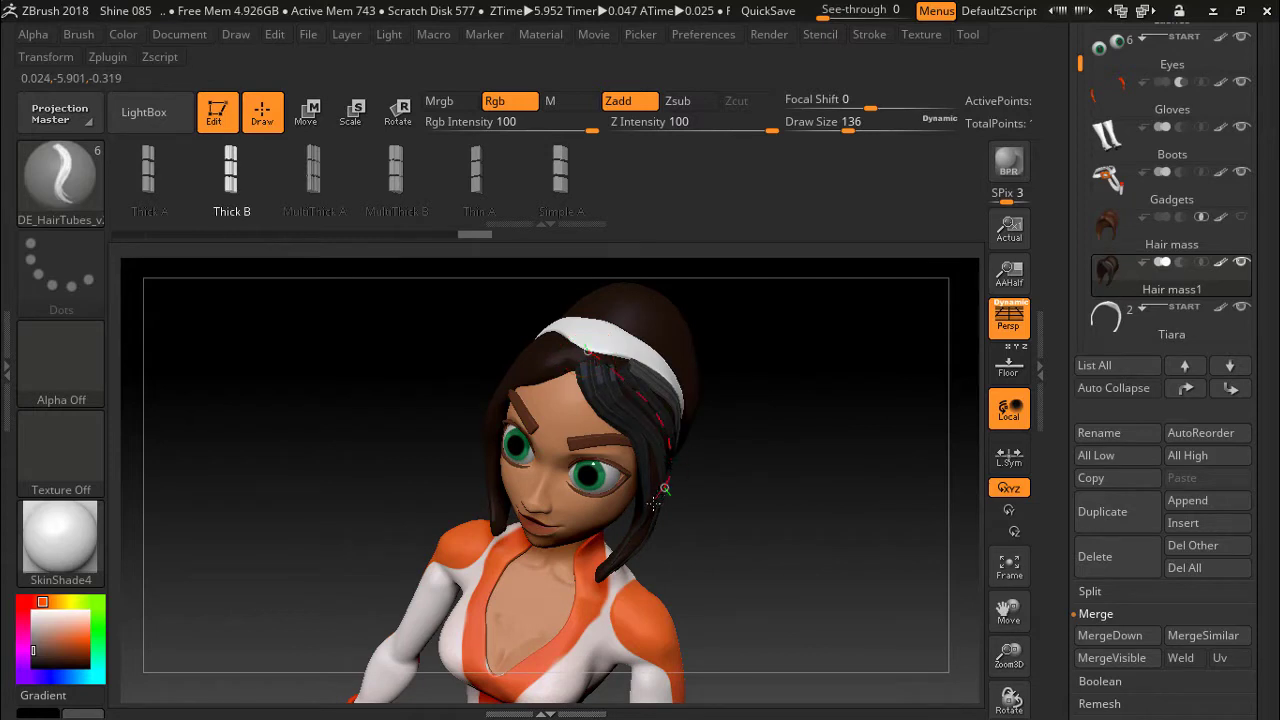
{"action": "left_click_drag", "start_coordinate": [800, 429], "coordinate": [750, 347]}
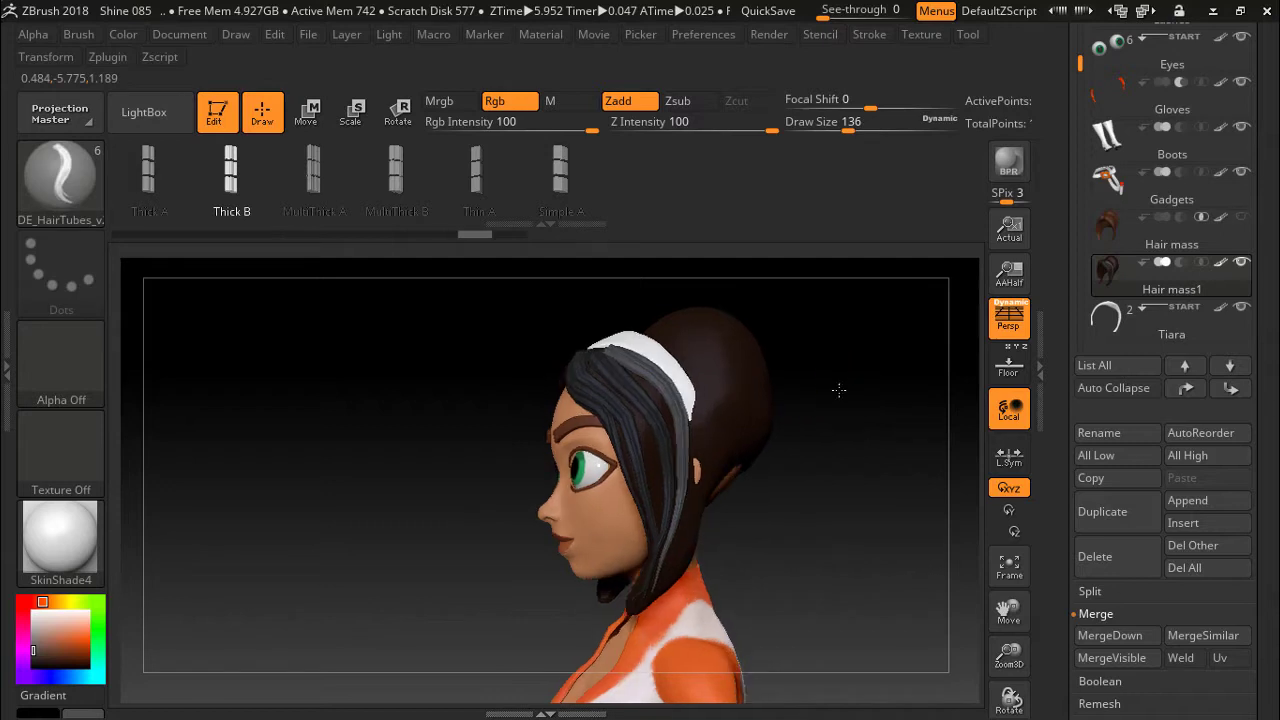
{"action": "left_click_drag", "start_coordinate": [837, 386], "coordinate": [593, 375]}
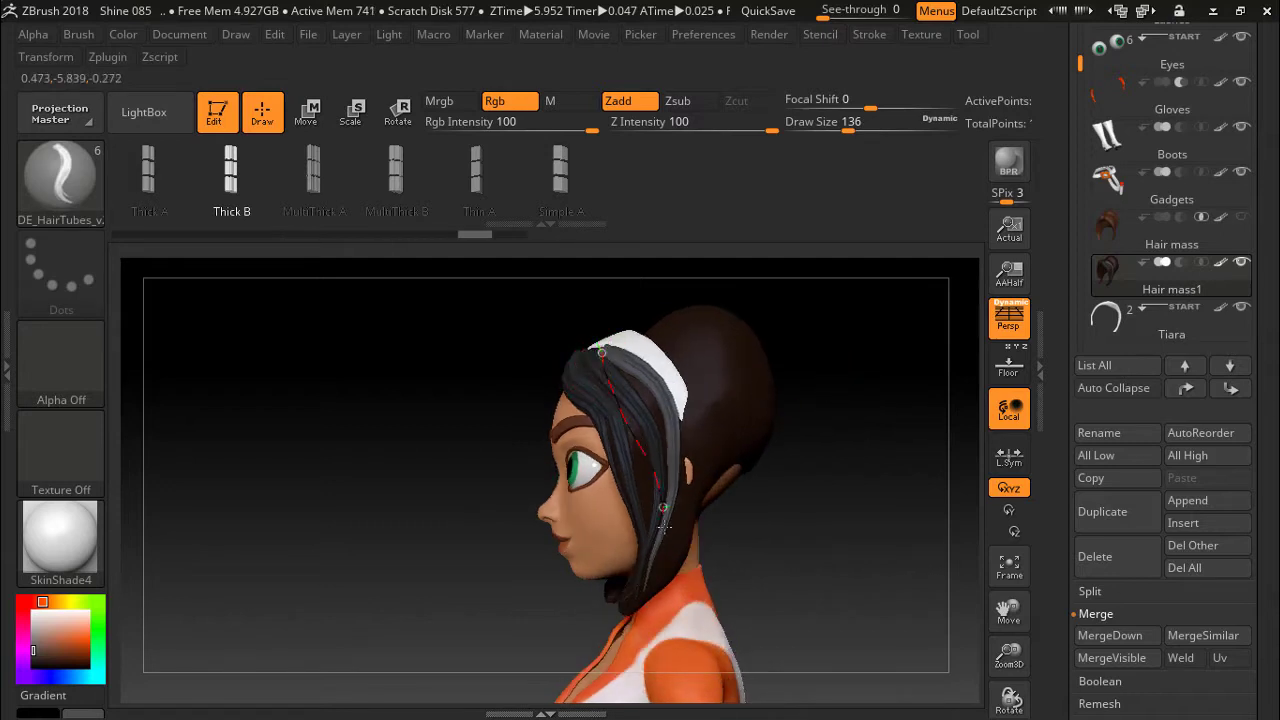
{"action": "mouse_move", "coordinate": [843, 506]}
{"action": "left_mouse_down"}
{"action": "mouse_move", "coordinate": [906, 506]}
{"action": "mouse_move", "coordinate": [829, 514]}
{"action": "mouse_move", "coordinate": [852, 504]}
{"action": "left_mouse_up"}
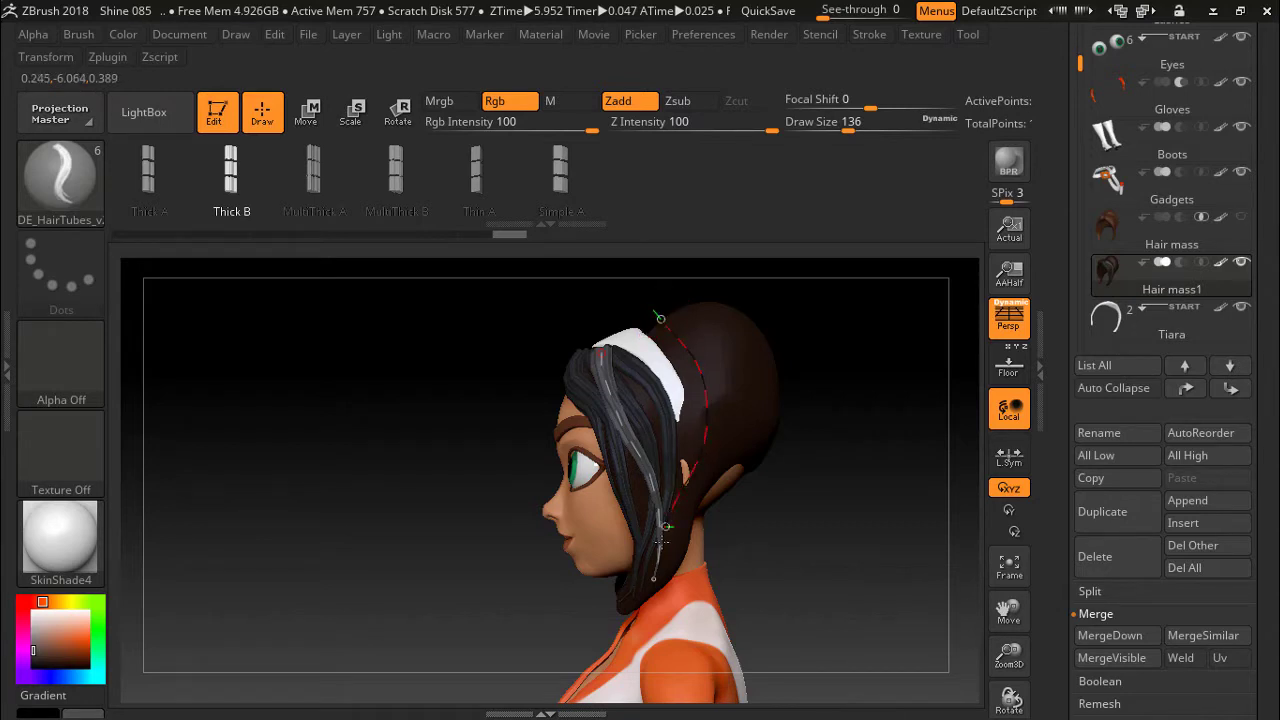
{"action": "left_click", "coordinate": [662, 540]}
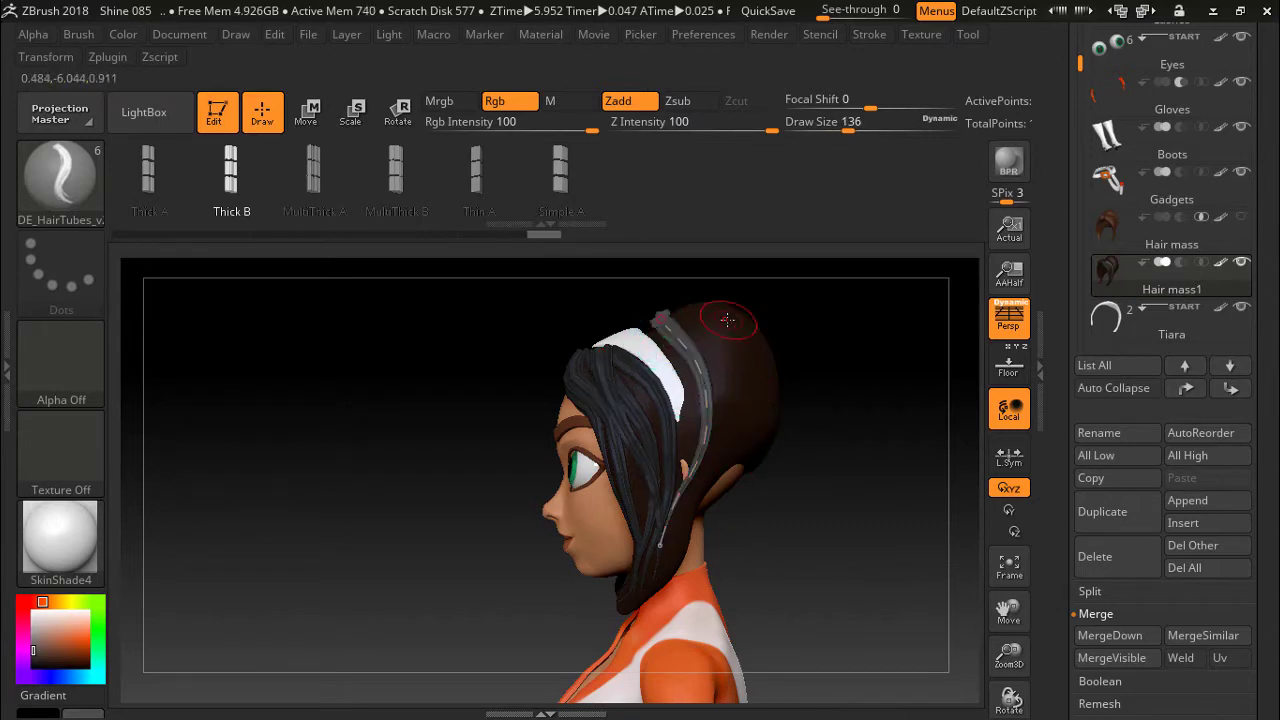
Draw a strand from the crown down behind the headband, keeping brush size 136.
{"action": "left_click_drag", "start_coordinate": [700, 318], "coordinate": [732, 387]}
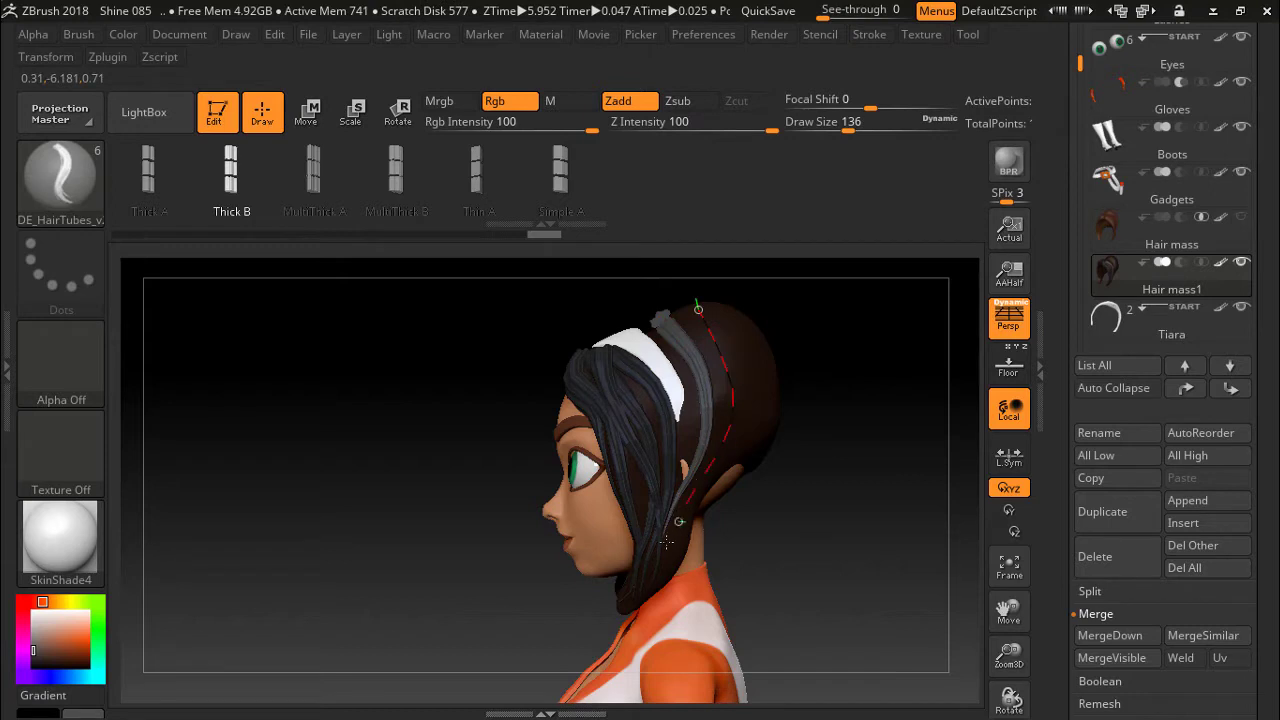
{"action": "left_click_drag", "start_coordinate": [894, 397], "coordinate": [829, 413]}
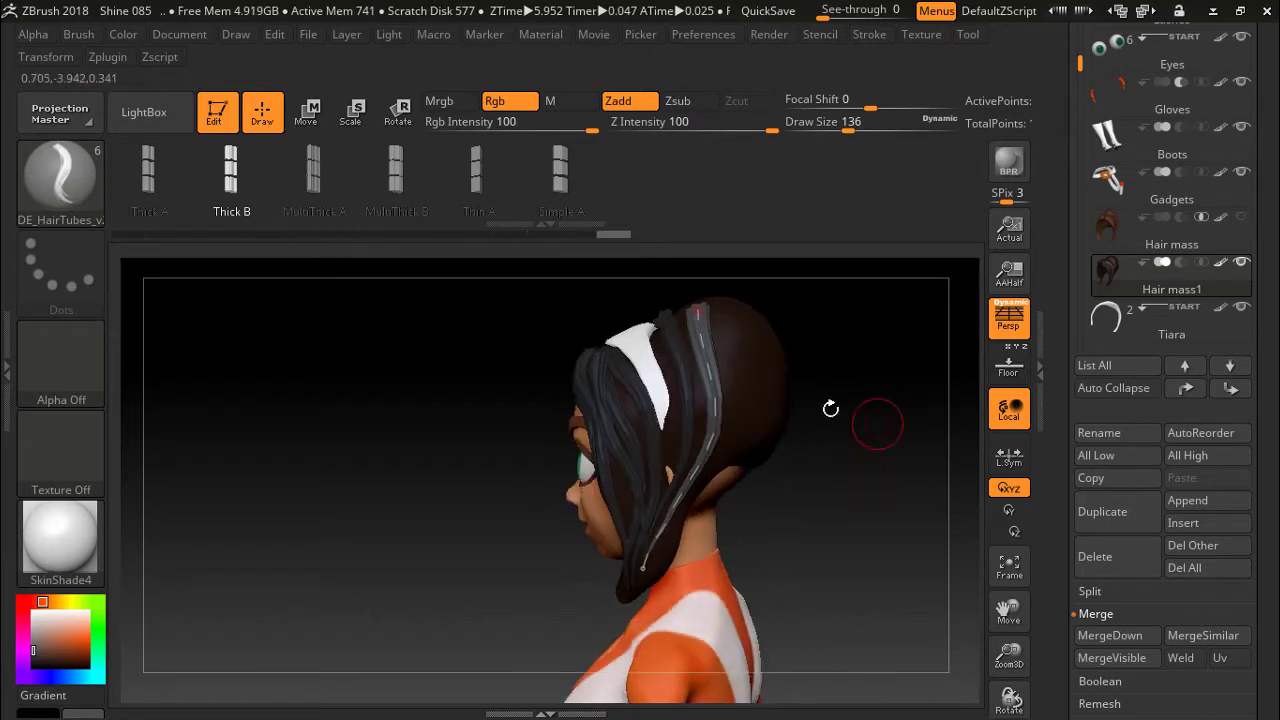
{"action": "key", "text": "["}
{"action": "key", "text": "]"}
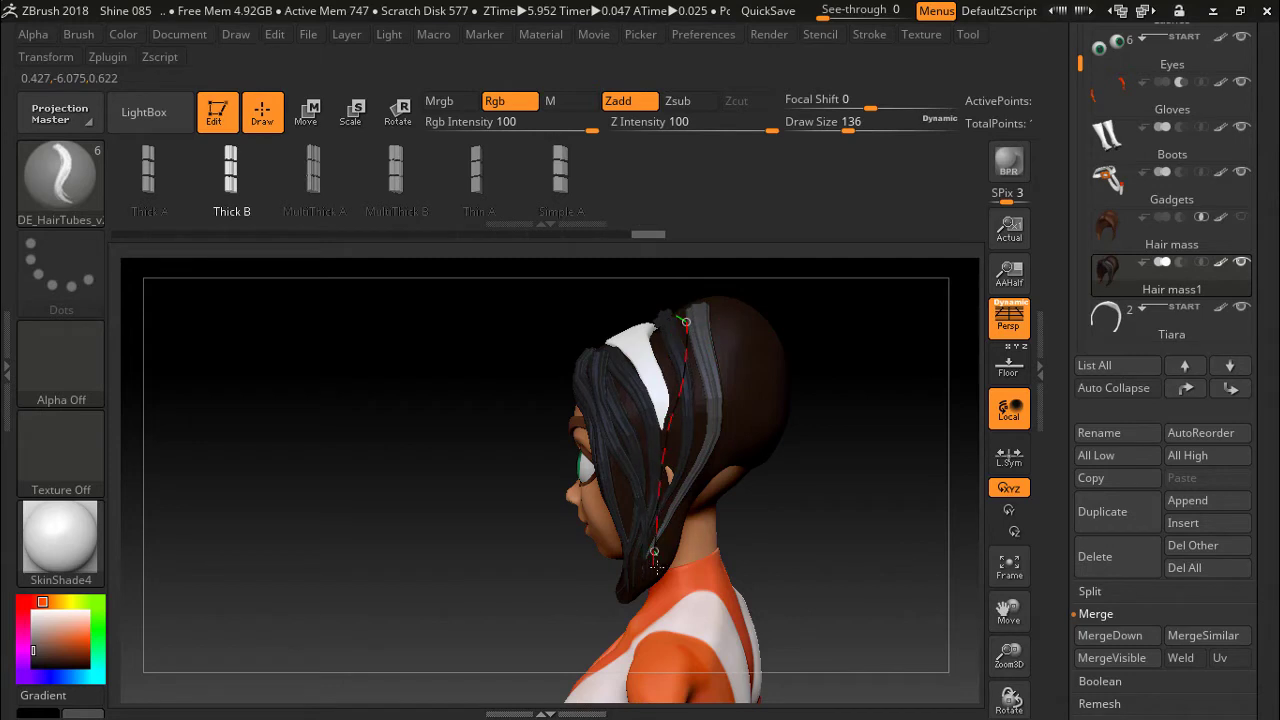
{"action": "mouse_move", "coordinate": [857, 394]}
{"action": "left_mouse_down"}
{"action": "mouse_move", "coordinate": [923, 377]}
{"action": "mouse_move", "coordinate": [891, 345]}
{"action": "mouse_move", "coordinate": [877, 366]}
{"action": "left_mouse_up"}
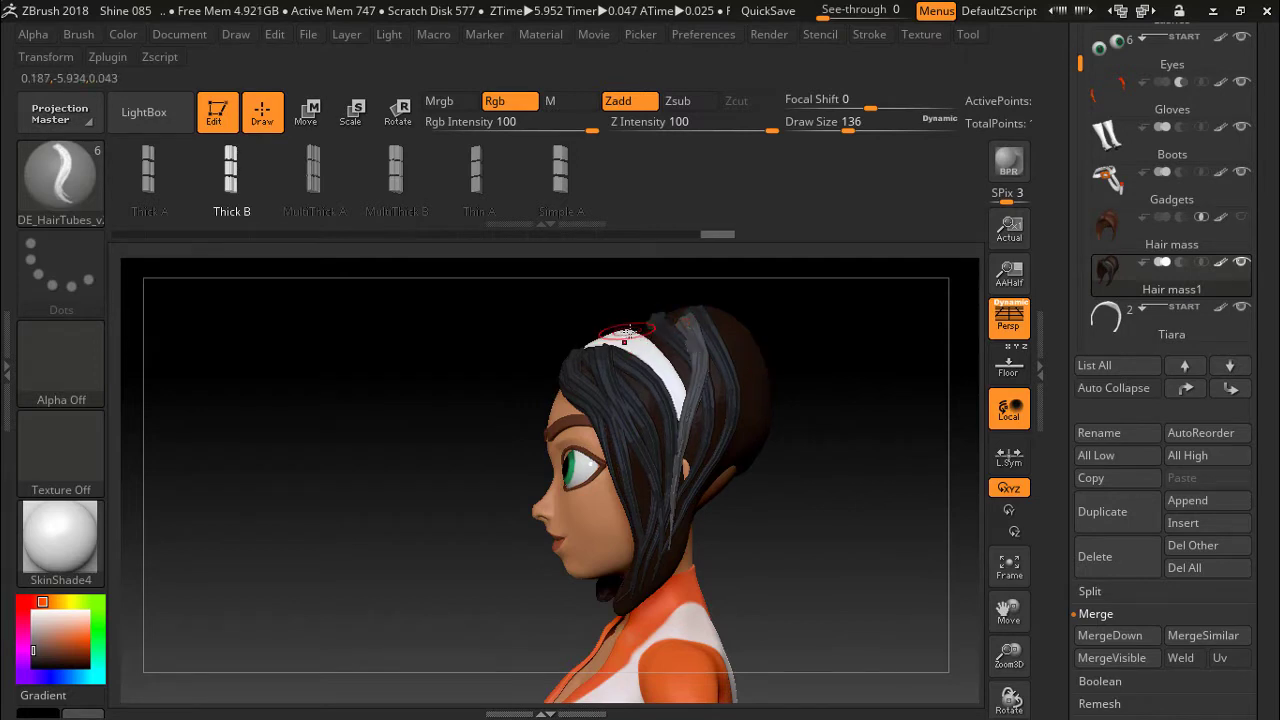
Lay a new strand from the headband and check it from the back.
{"action": "left_click_drag", "start_coordinate": [650, 327], "coordinate": [684, 368]}
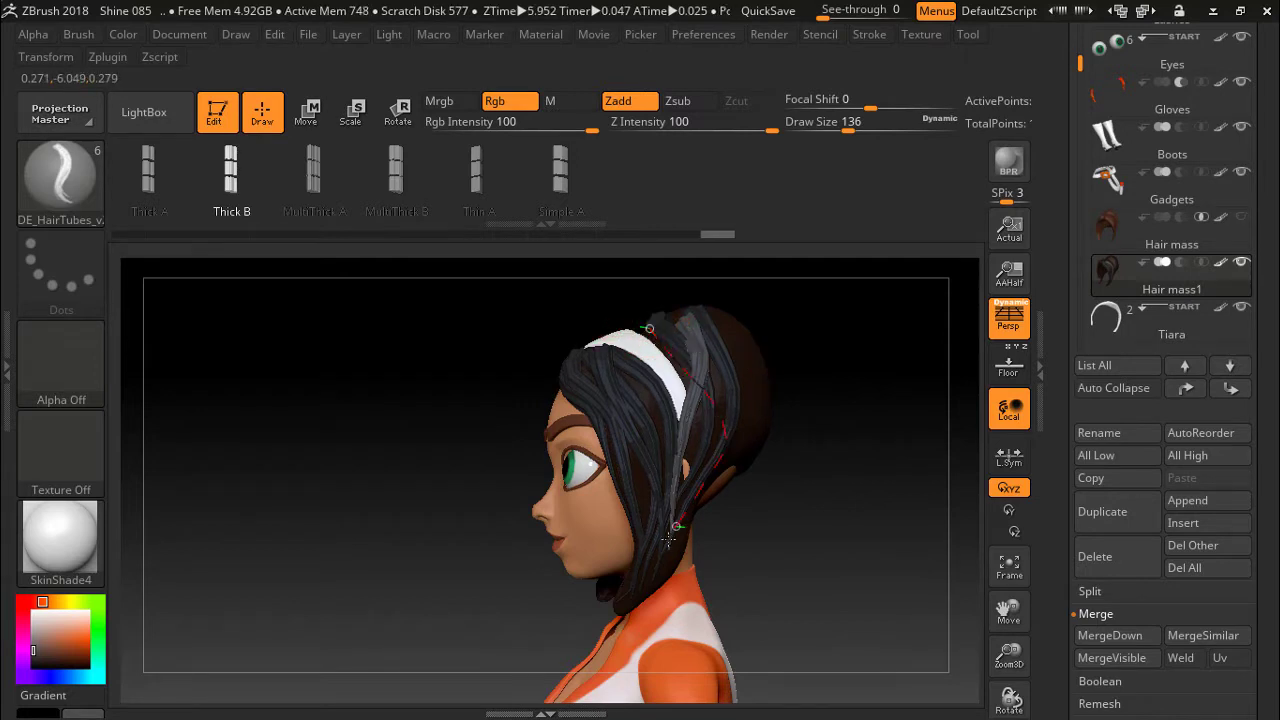
{"action": "mouse_move", "coordinate": [880, 394]}
{"action": "left_mouse_down"}
{"action": "mouse_move", "coordinate": [841, 419]}
{"action": "mouse_move", "coordinate": [767, 408]}
{"action": "left_mouse_up"}
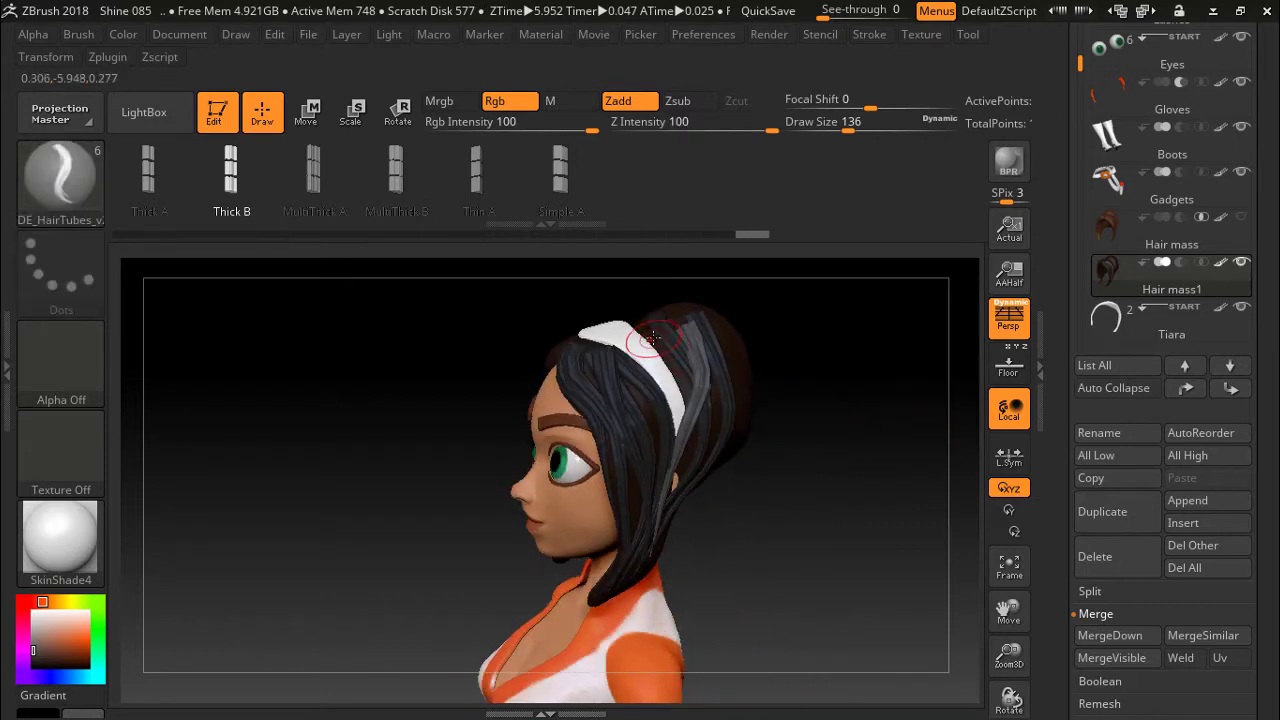
{"action": "left_click_drag", "start_coordinate": [846, 500], "coordinate": [889, 380]}
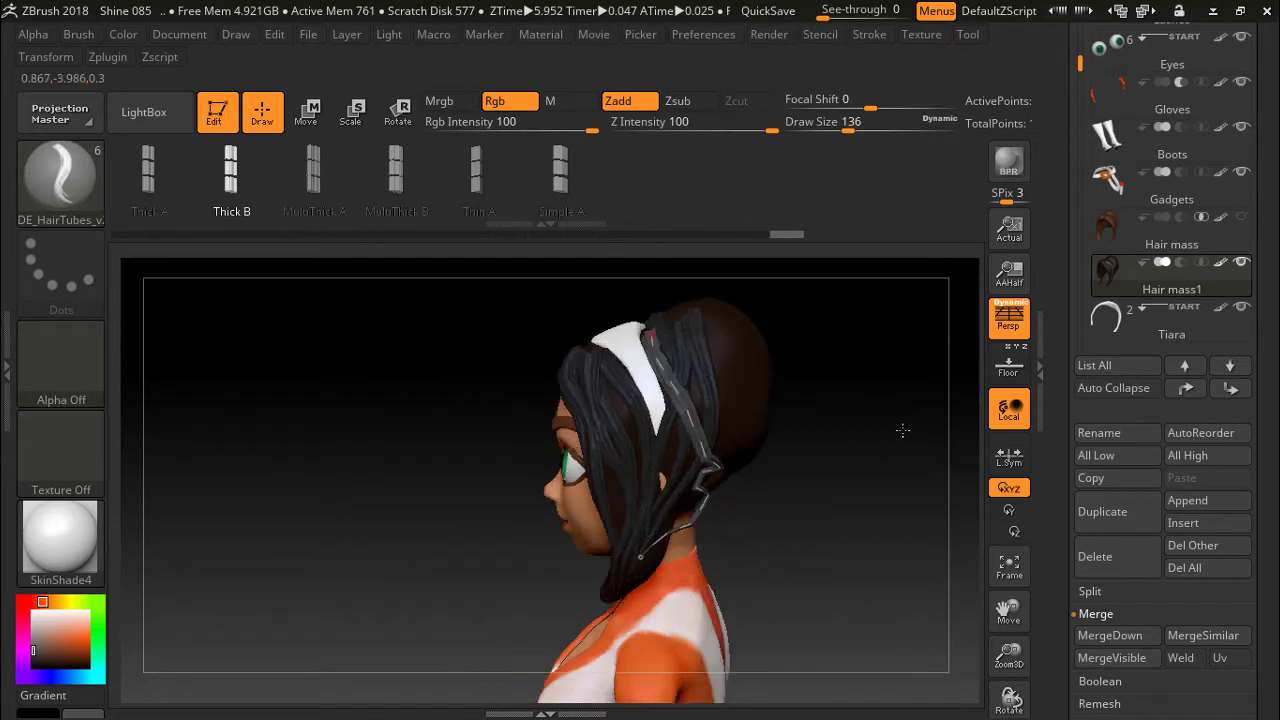
{"action": "left_click_drag", "start_coordinate": [889, 428], "coordinate": [770, 410]}
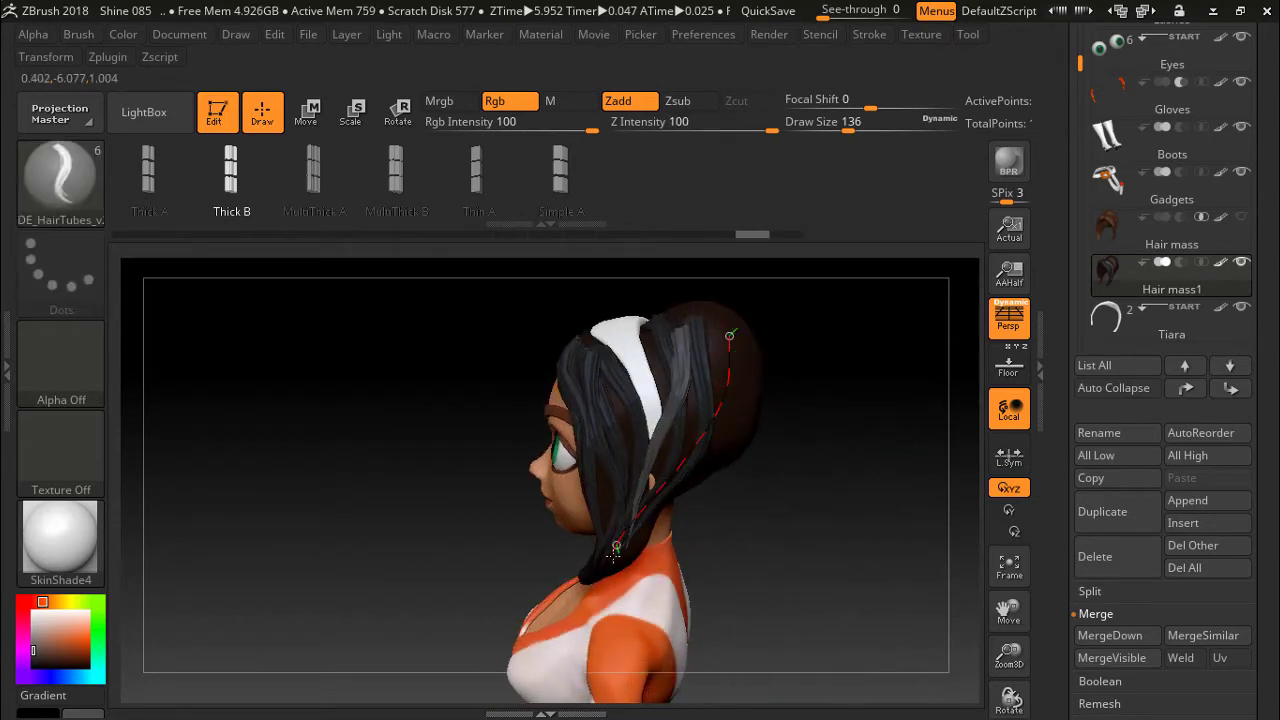
{"action": "left_click_drag", "start_coordinate": [615, 550], "coordinate": [615, 550]}
{"action": "mouse_move", "coordinate": [871, 417]}
{"action": "left_mouse_down"}
{"action": "mouse_move", "coordinate": [901, 366]}
{"action": "mouse_move", "coordinate": [883, 370]}
{"action": "mouse_move", "coordinate": [909, 351]}
{"action": "mouse_move", "coordinate": [907, 374]}
{"action": "mouse_move", "coordinate": [834, 391]}
{"action": "mouse_move", "coordinate": [908, 371]}
{"action": "mouse_move", "coordinate": [850, 374]}
{"action": "left_mouse_up"}
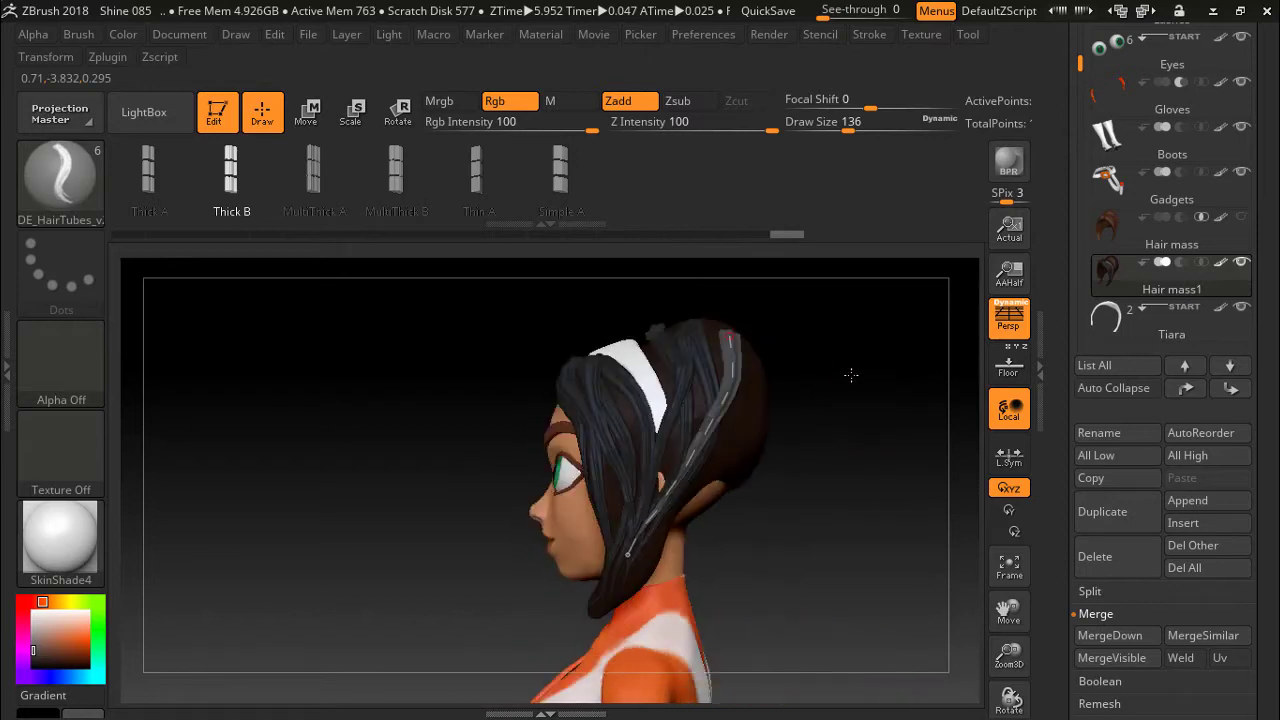
Set Draw Size to 187 and reapply the back strand's curve to thicken it.
{"action": "key", "text": "s"}
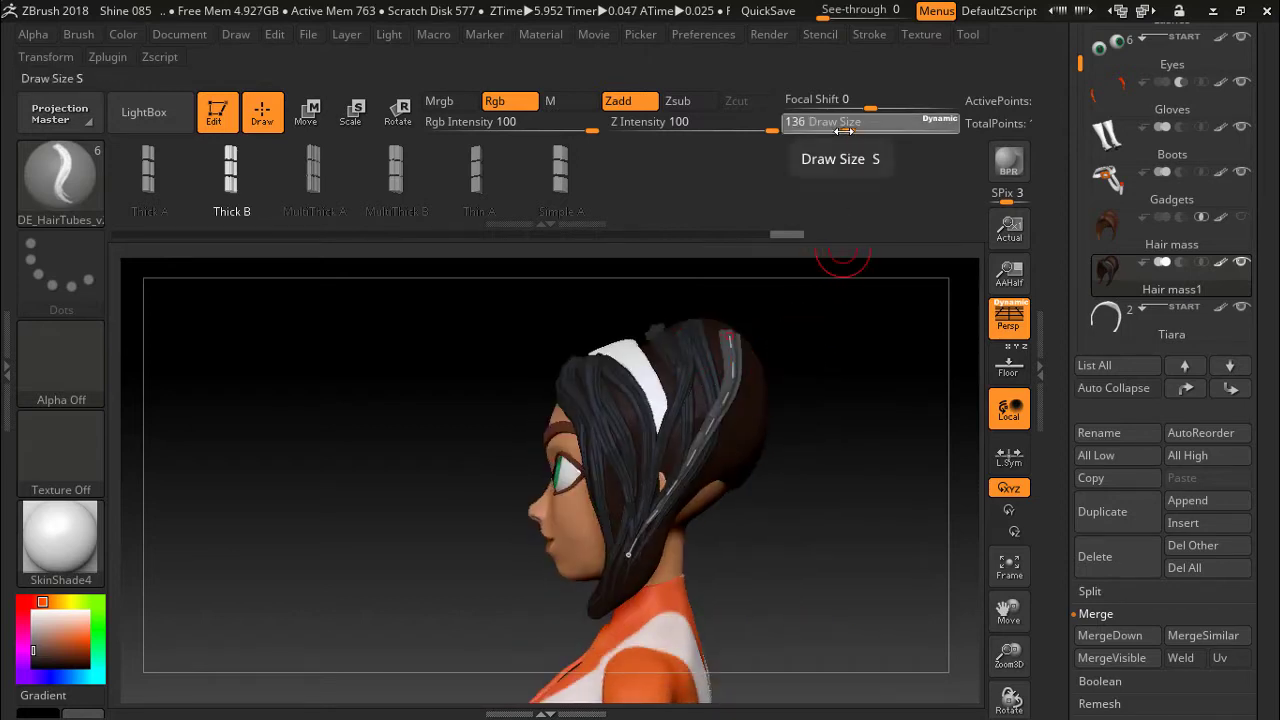
{"action": "left_click_drag", "start_coordinate": [845, 160], "coordinate": [810, 210]}
{"action": "type", "text": "187"}
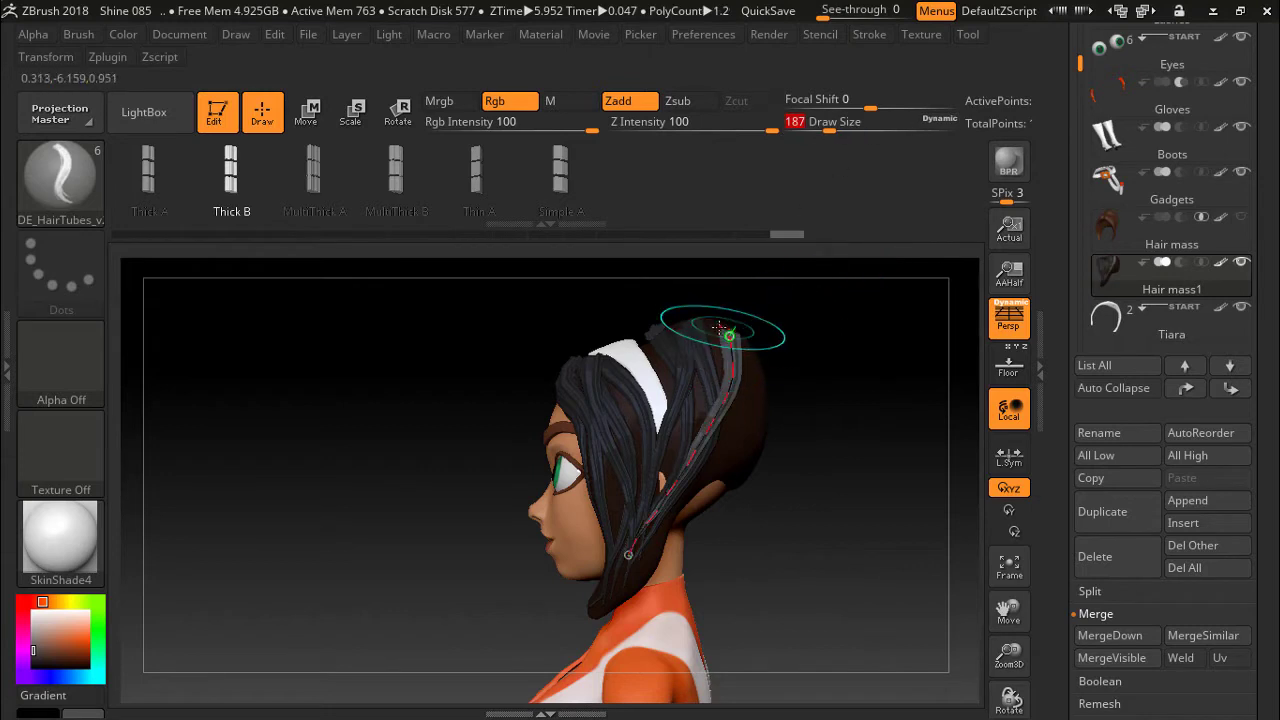
{"action": "type", "text": "64"}
{"action": "key", "text": "Return"}
{"action": "key", "text": "ctrl+z"}
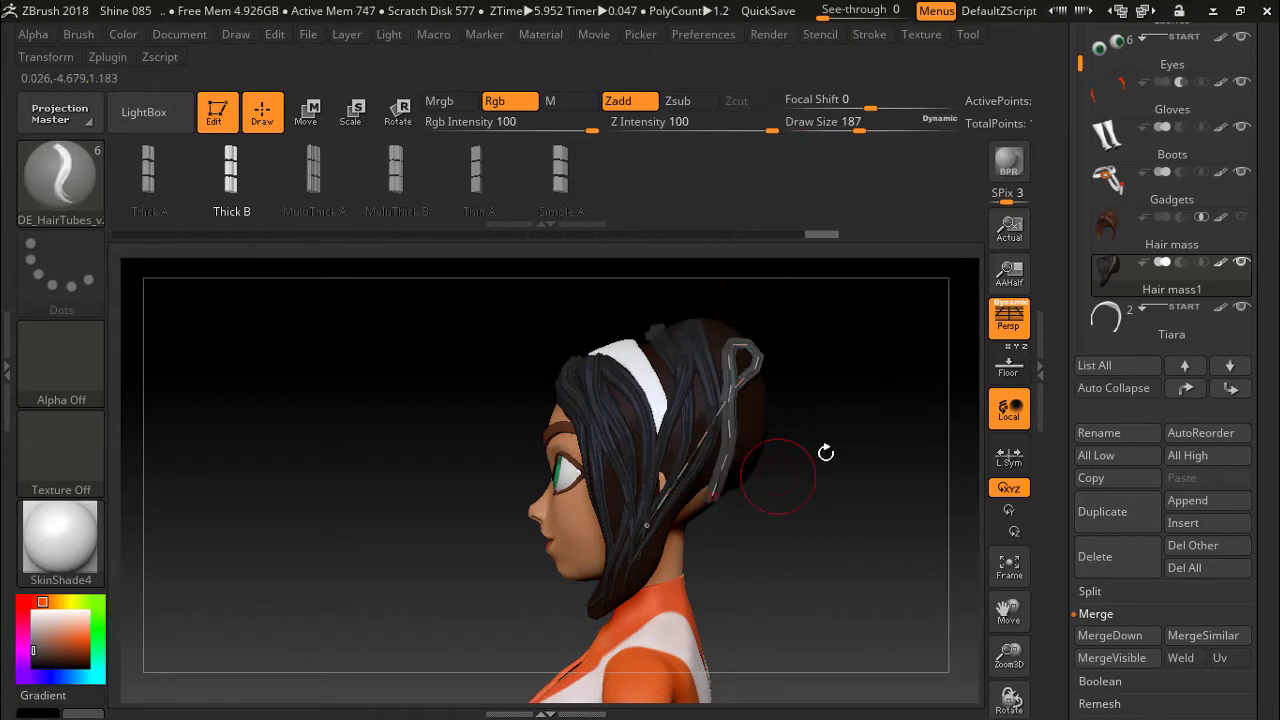
{"action": "left_click", "coordinate": [748, 405]}
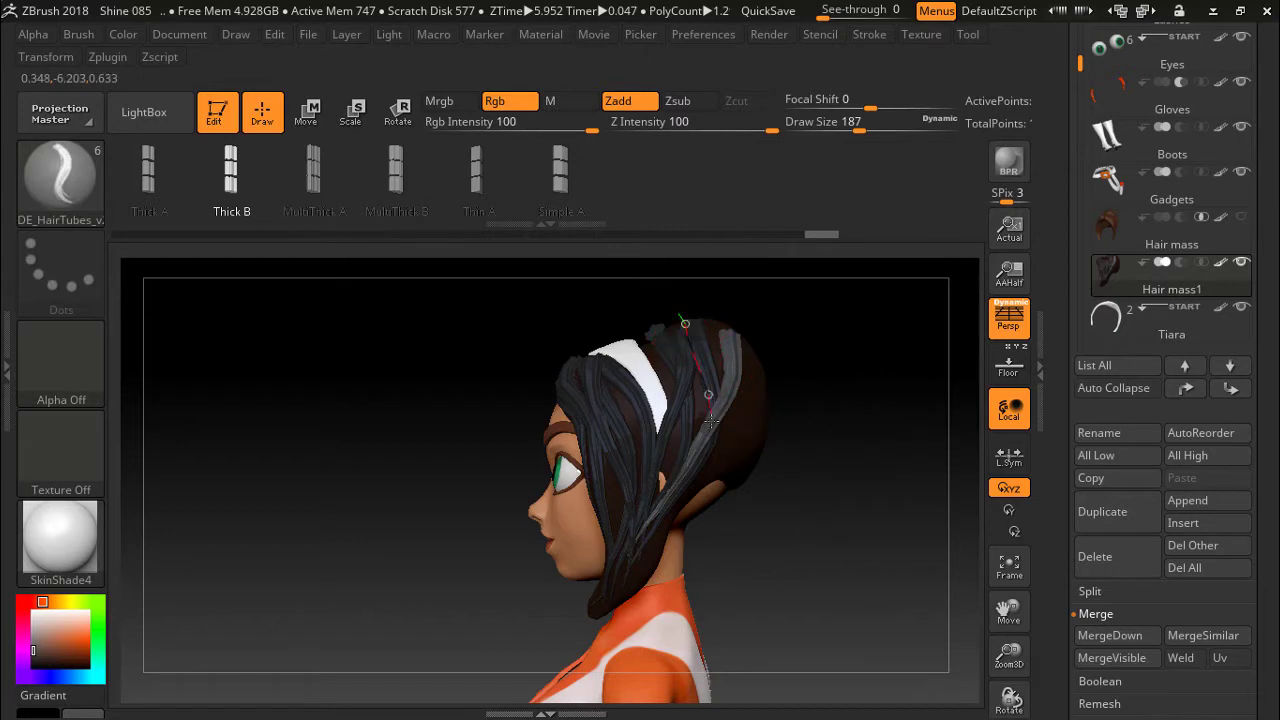
Orbit the character through side profile to a front three-quarter view.
{"action": "mouse_move", "coordinate": [891, 391]}
{"action": "left_mouse_down"}
{"action": "mouse_move", "coordinate": [942, 392]}
{"action": "mouse_move", "coordinate": [830, 390]}
{"action": "left_mouse_up"}
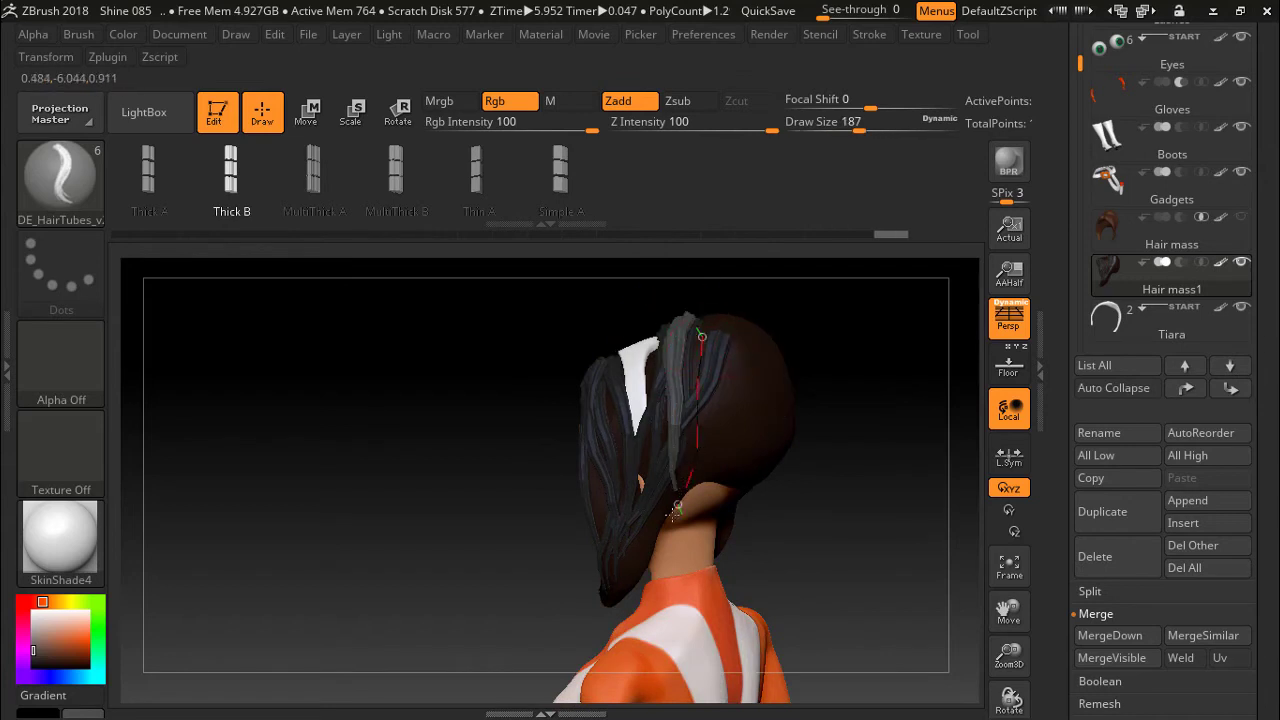
{"action": "left_click_drag", "start_coordinate": [900, 406], "coordinate": [951, 400]}
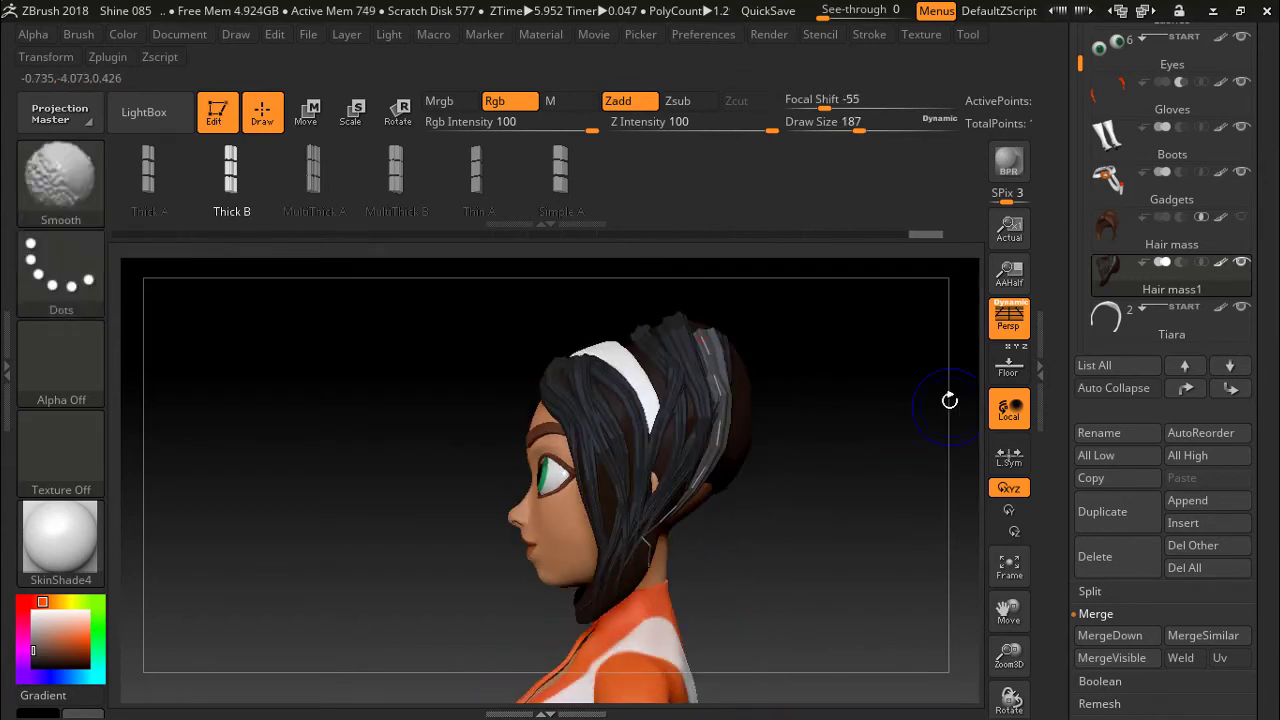
{"action": "left_click_drag", "start_coordinate": [872, 390], "coordinate": [914, 380]}
{"action": "mouse_move", "coordinate": [857, 343]}
{"action": "left_mouse_down"}
{"action": "mouse_move", "coordinate": [815, 376]}
{"action": "mouse_move", "coordinate": [955, 312]}
{"action": "left_mouse_up"}
Minimize ZBrush and bring the VLC tutorial video to the front.
{"action": "left_click", "coordinate": [1214, 11]}
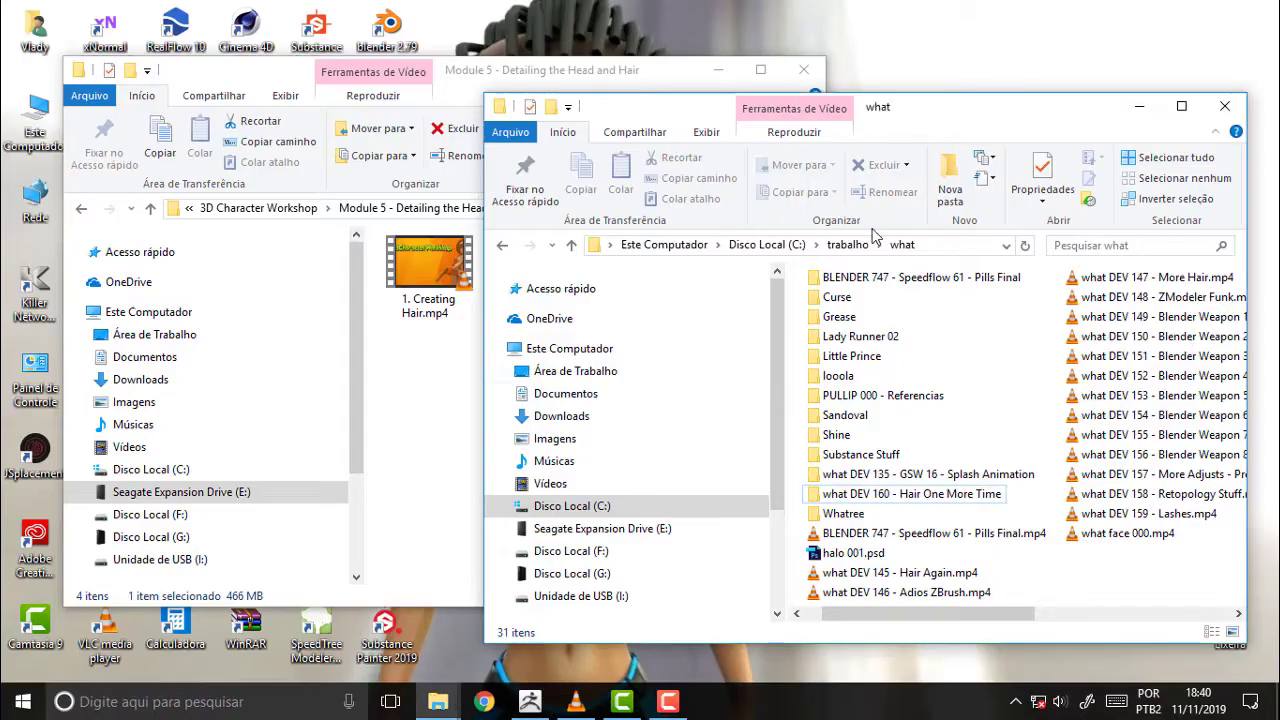
{"action": "left_click", "coordinate": [575, 701]}
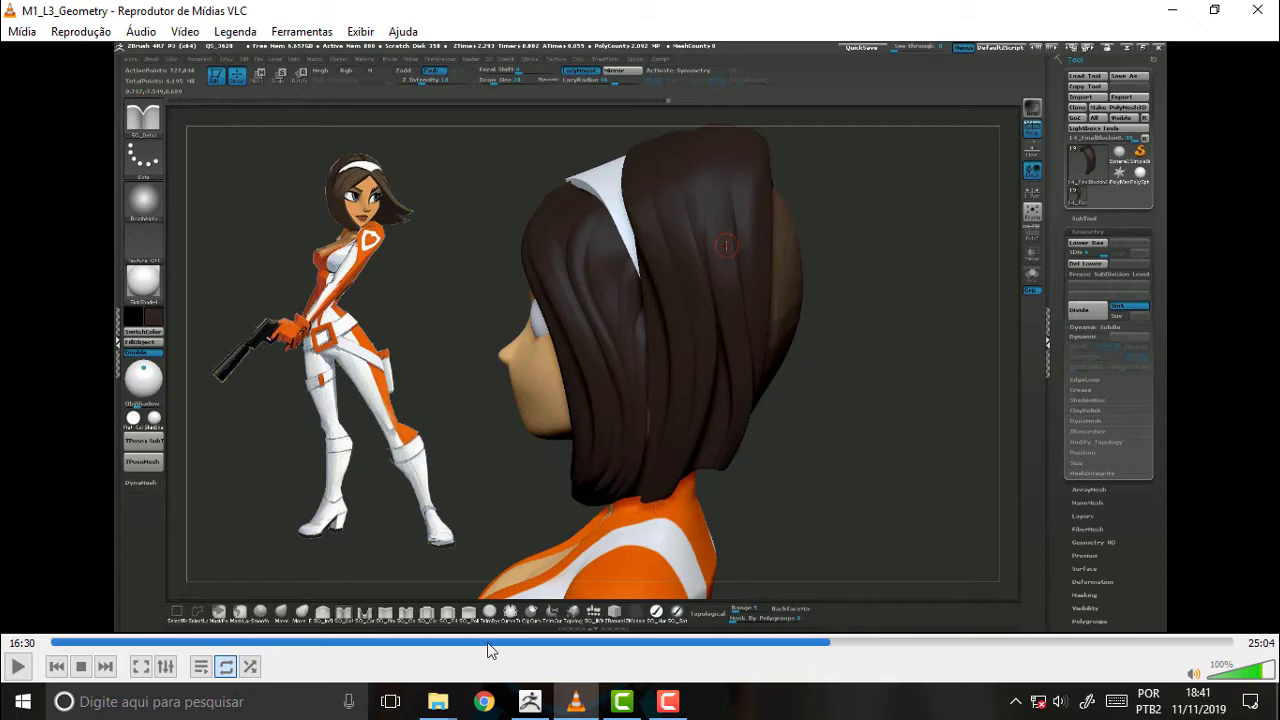
Return to ZBrush and orbit the model from front to side profile.
{"action": "left_click", "coordinate": [530, 701]}
{"action": "mouse_move", "coordinate": [828, 443]}
{"action": "left_mouse_down"}
{"action": "mouse_move", "coordinate": [757, 455]}
{"action": "mouse_move", "coordinate": [751, 474]}
{"action": "mouse_move", "coordinate": [857, 466]}
{"action": "mouse_move", "coordinate": [686, 457]}
{"action": "left_mouse_up"}
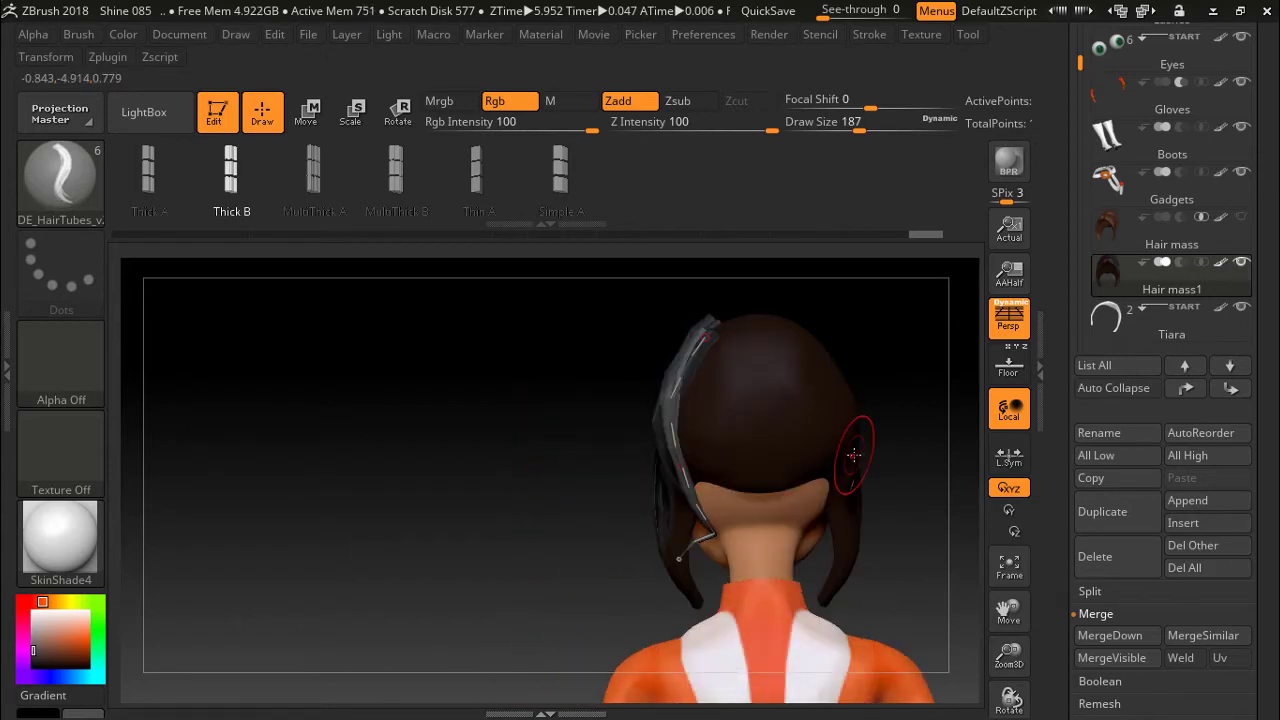
Add a hair tube down the back of the head and raise Draw Size to 311.
{"action": "left_click_drag", "start_coordinate": [586, 380], "coordinate": [680, 378]}
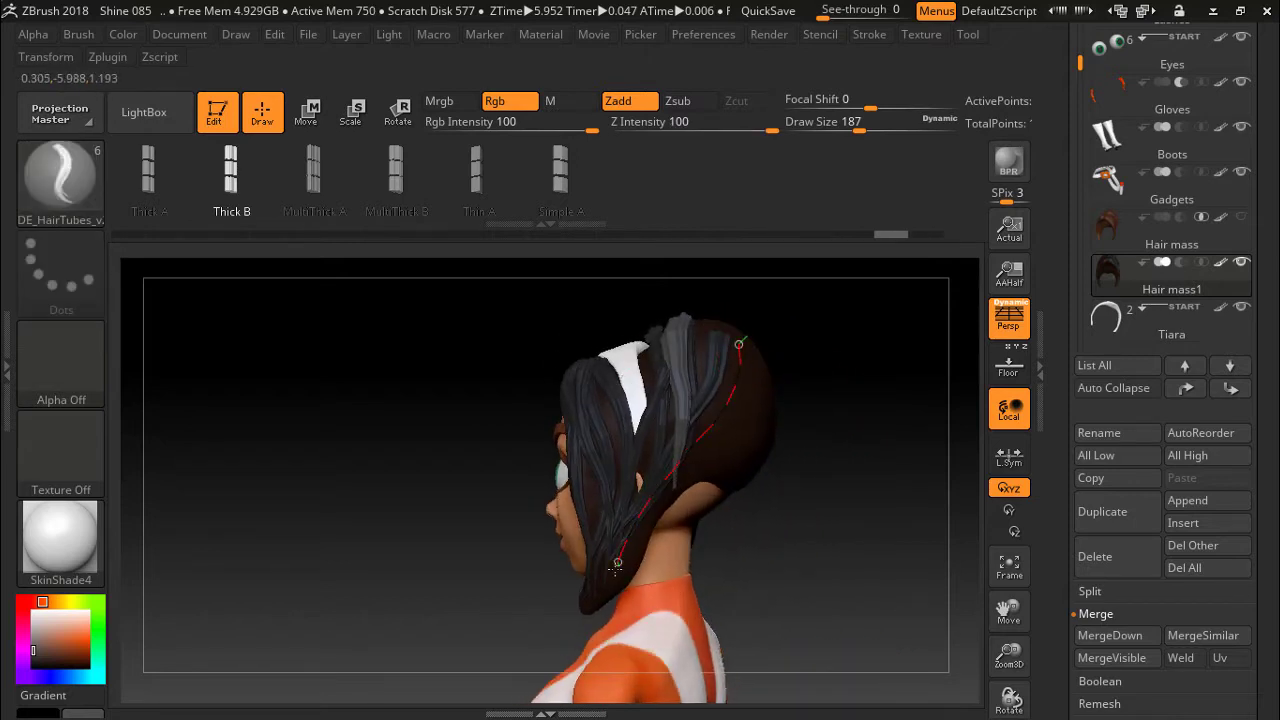
{"action": "left_click_drag", "start_coordinate": [617, 563], "coordinate": [617, 563]}
{"action": "mouse_move", "coordinate": [491, 443]}
{"action": "left_mouse_down"}
{"action": "mouse_move", "coordinate": [452, 463]}
{"action": "mouse_move", "coordinate": [362, 463]}
{"action": "left_mouse_up"}
{"action": "left_click_drag", "start_coordinate": [500, 428], "coordinate": [615, 432]}
{"action": "left_click_drag", "start_coordinate": [859, 131], "coordinate": [878, 131]}
Reshape the stroke's size falloff curve to taper strands and commit a tapered back strand.
{"action": "left_click", "coordinate": [869, 36]}
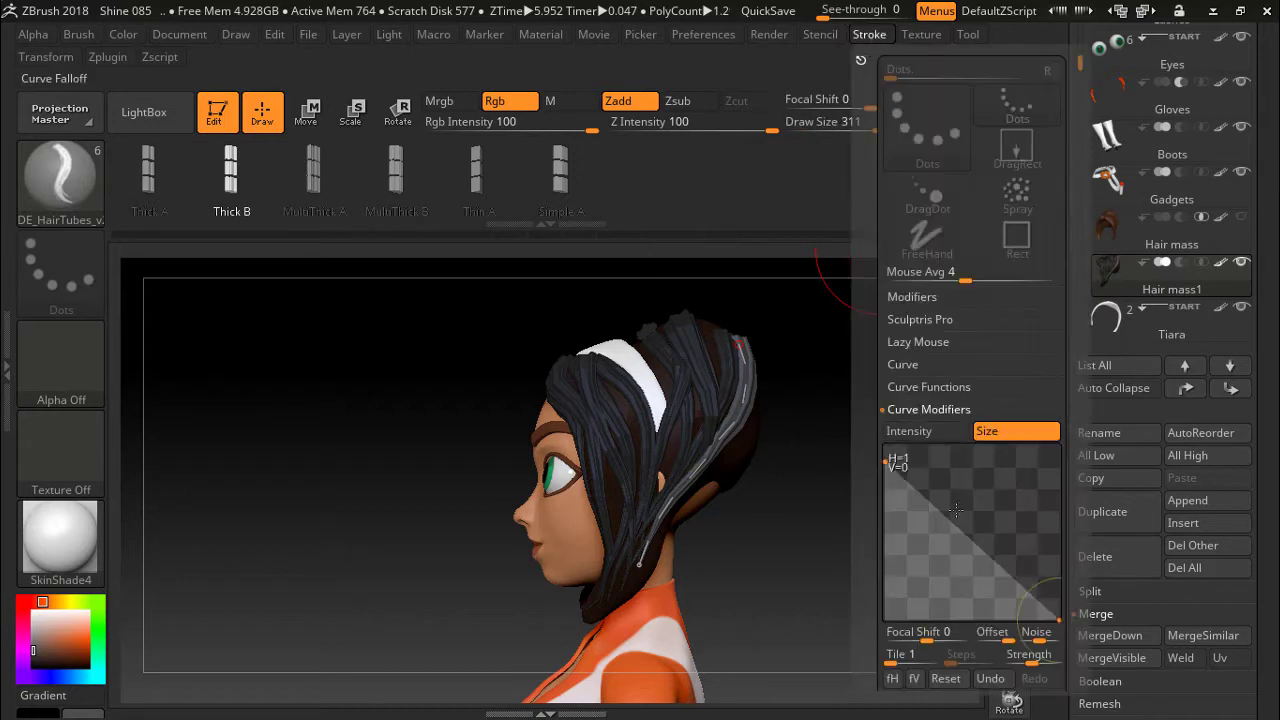
{"action": "left_click_drag", "start_coordinate": [1063, 598], "coordinate": [1077, 563]}
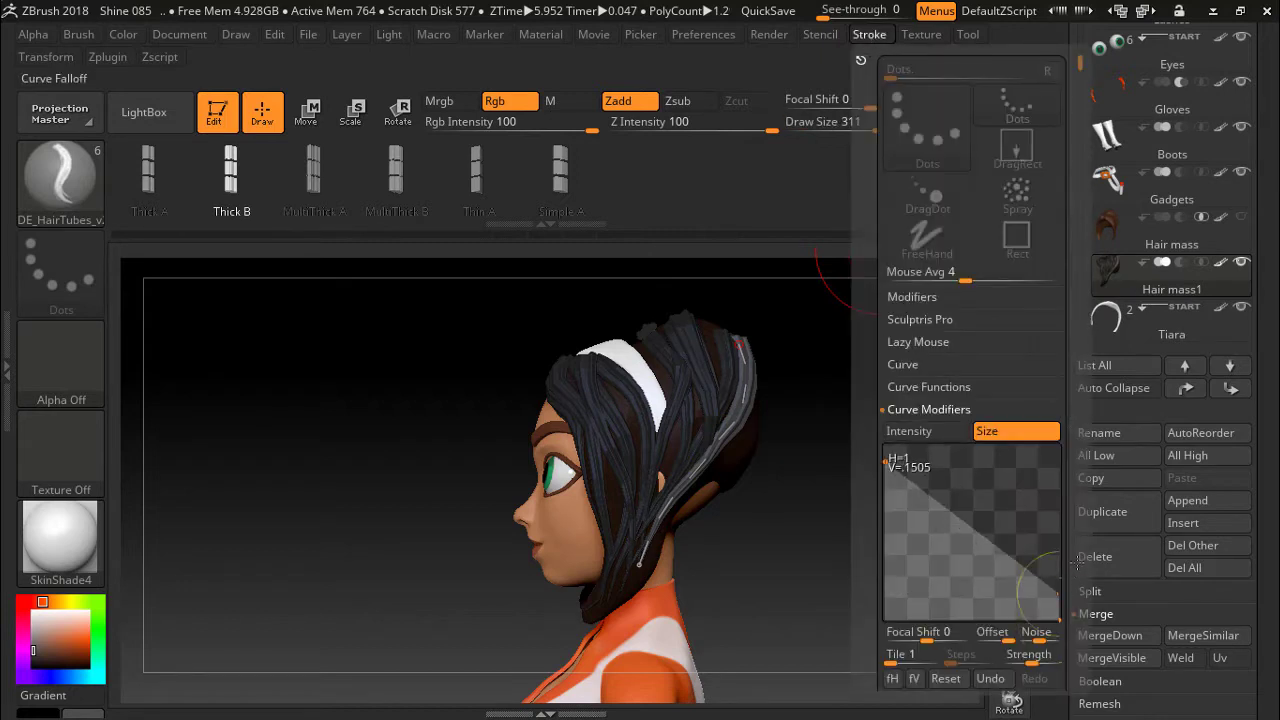
{"action": "left_click_drag", "start_coordinate": [1021, 598], "coordinate": [1045, 568]}
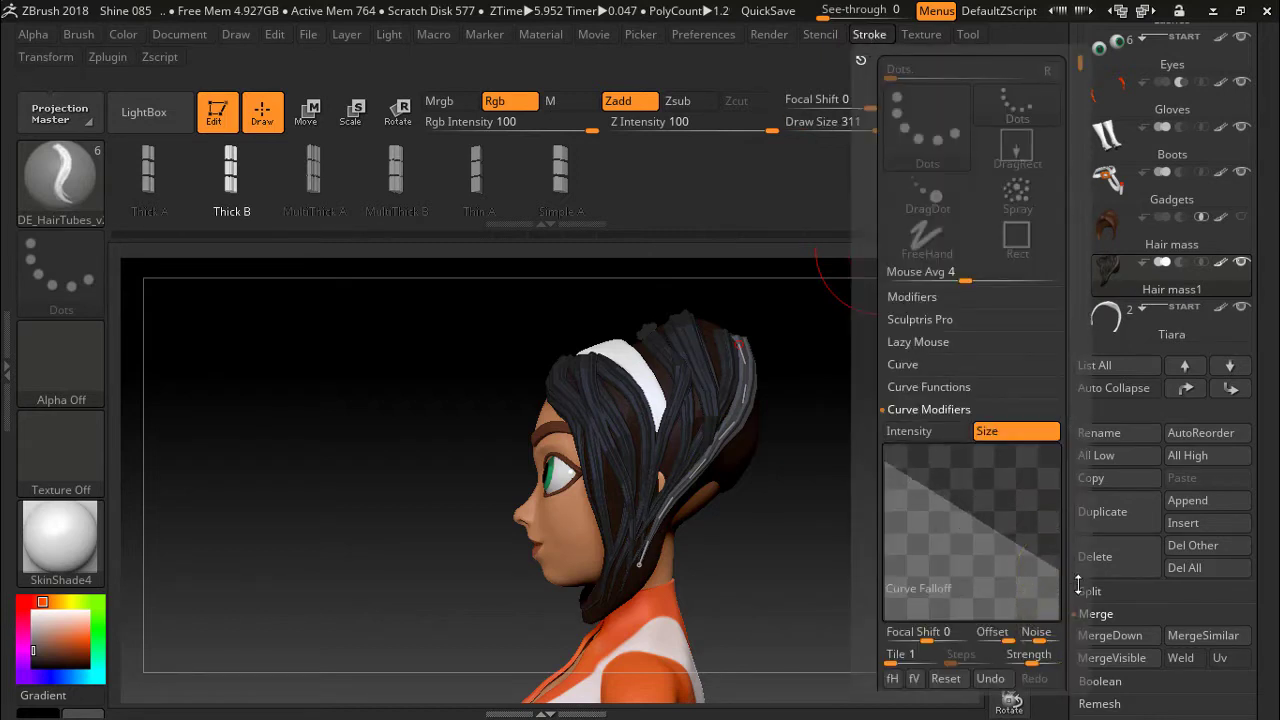
{"action": "left_click_drag", "start_coordinate": [851, 371], "coordinate": [748, 322]}
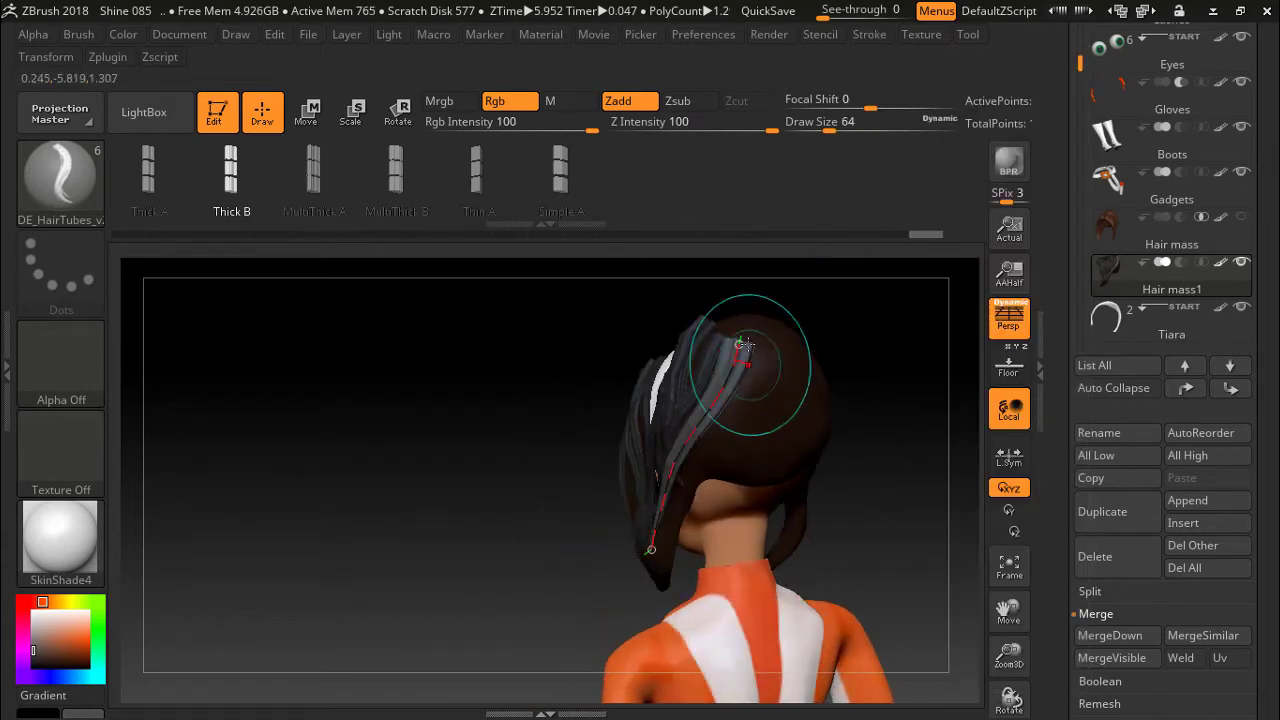
{"action": "left_click", "coordinate": [755, 330]}
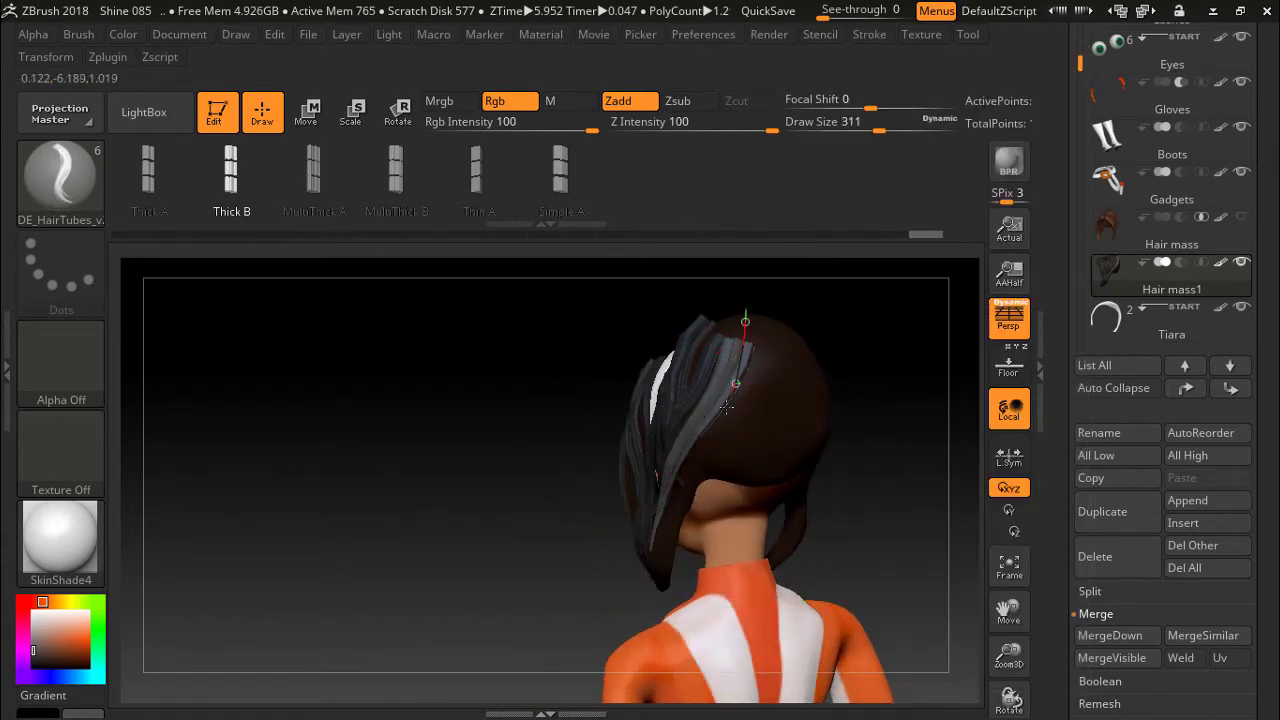
{"action": "left_click_drag", "start_coordinate": [928, 380], "coordinate": [749, 320]}
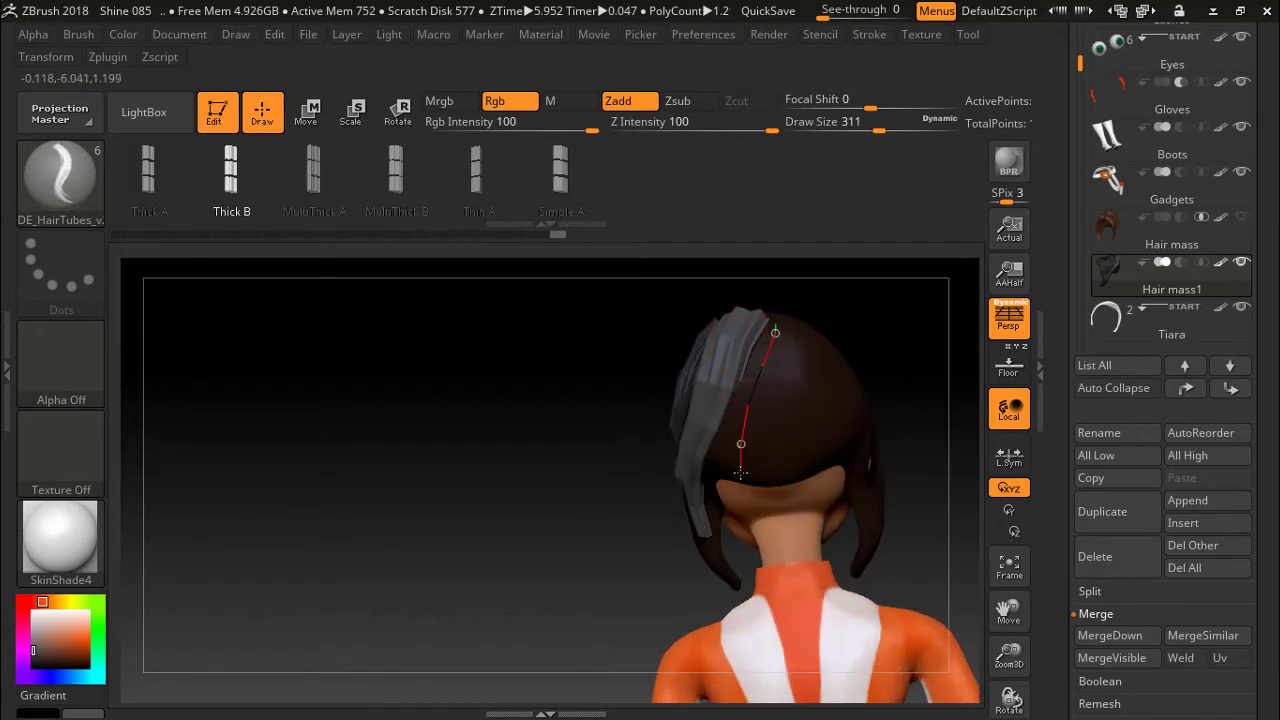
{"action": "left_click_drag", "start_coordinate": [586, 443], "coordinate": [908, 407]}
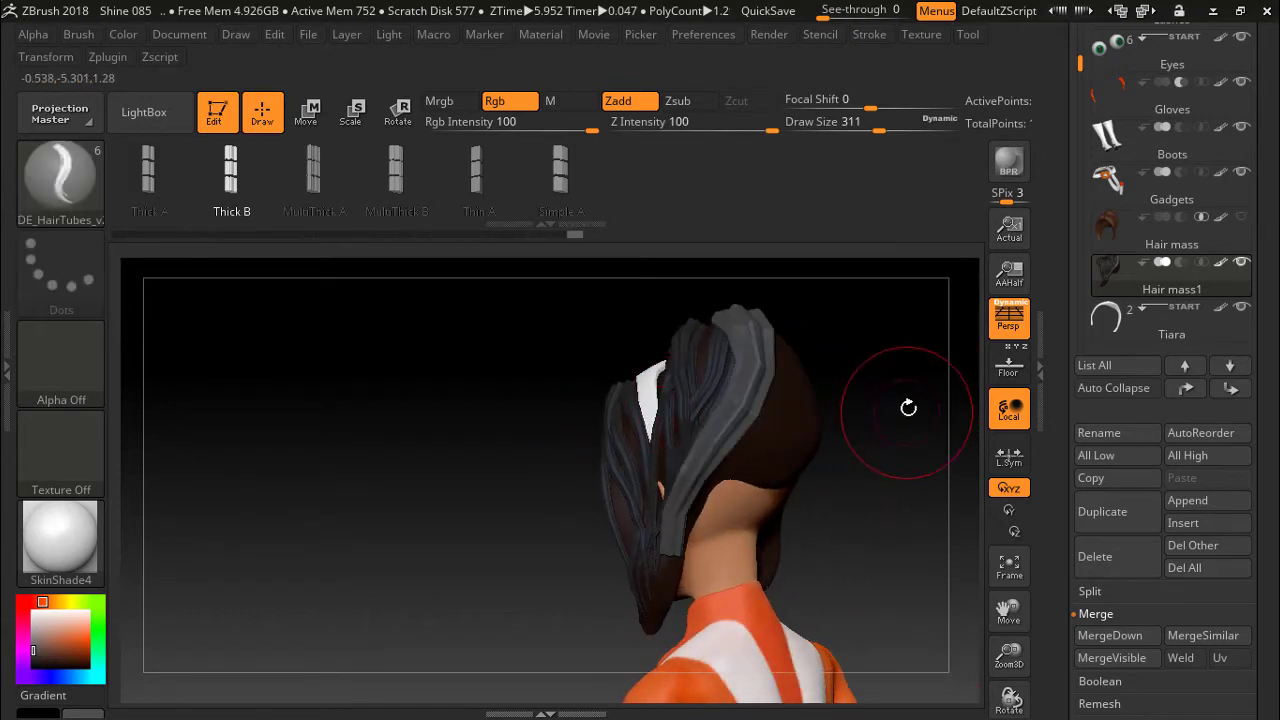
Adjust Draw Size to 245 and orbit to the head's side profile.
{"action": "left_click_drag", "start_coordinate": [879, 131], "coordinate": [860, 131]}
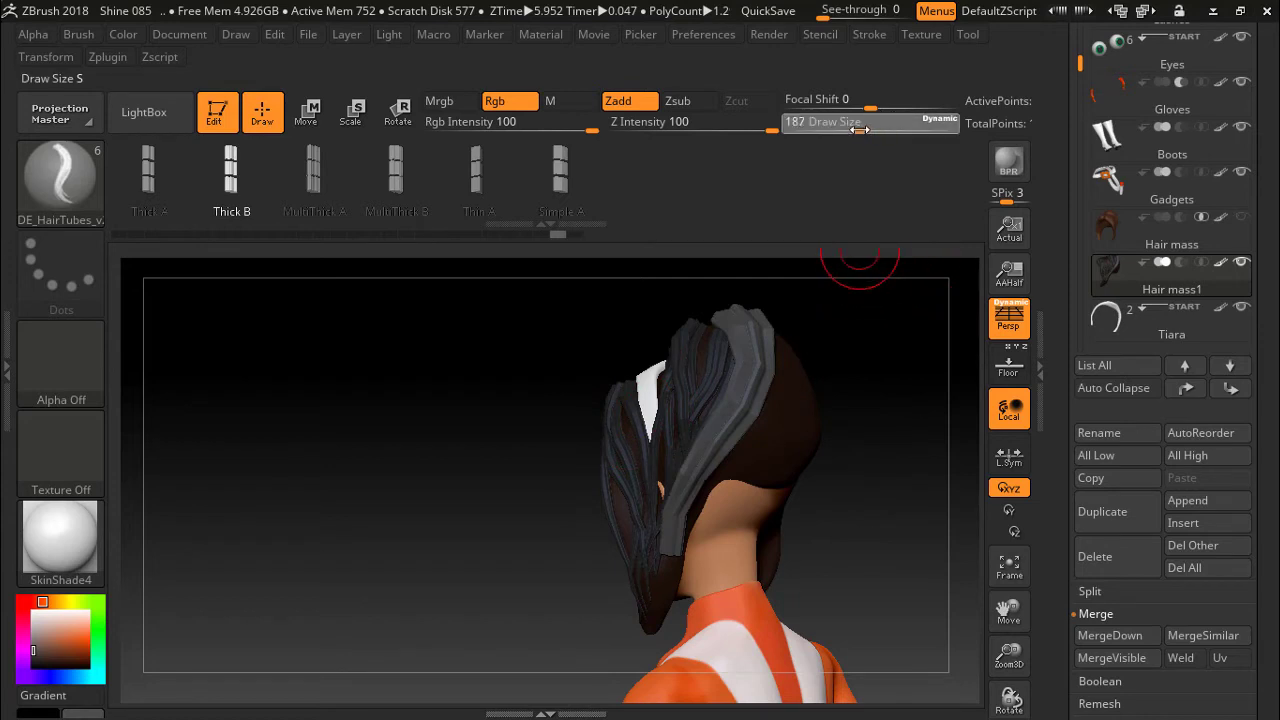
{"action": "left_click_drag", "start_coordinate": [877, 349], "coordinate": [880, 366]}
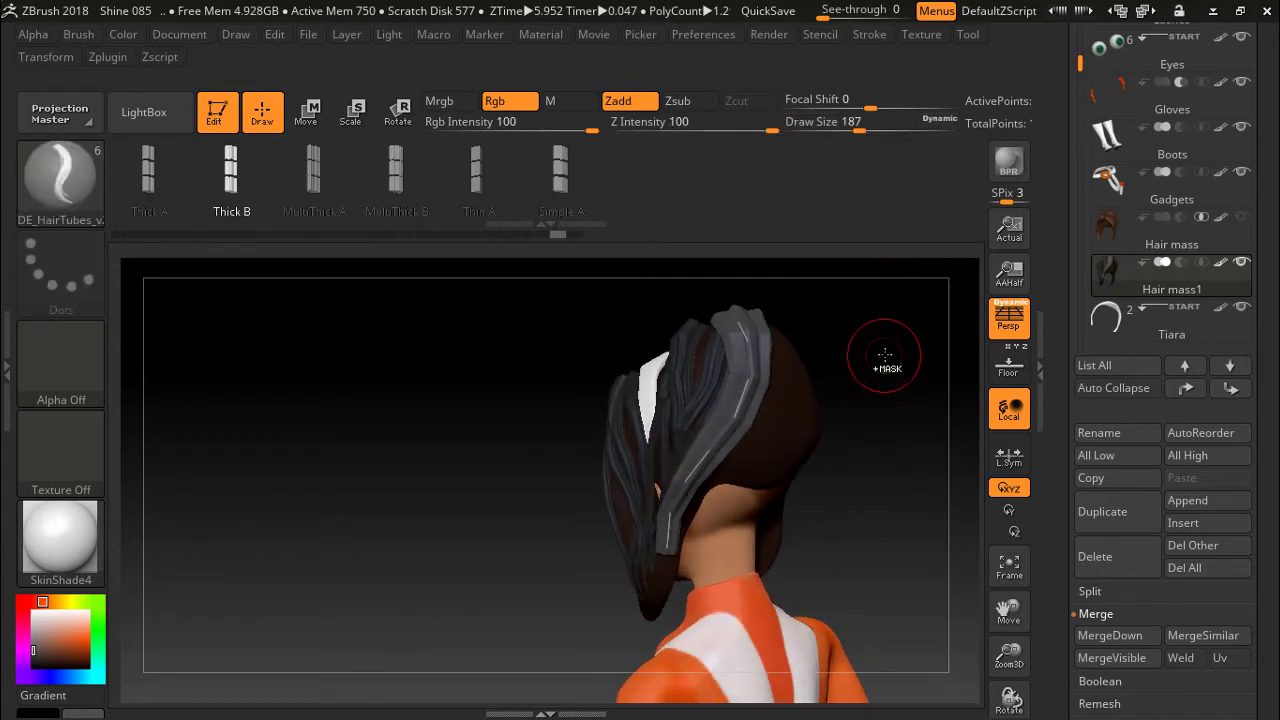
{"action": "left_click_drag", "start_coordinate": [828, 250], "coordinate": [800, 314]}
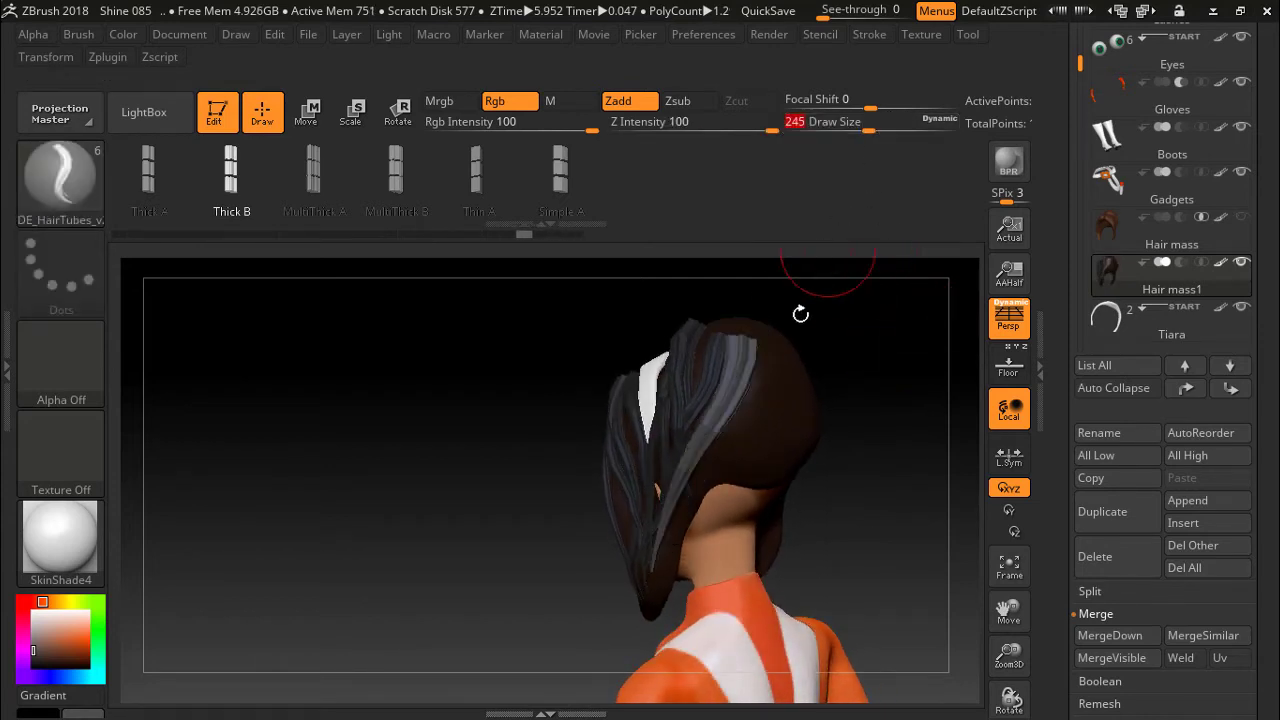
{"action": "left_click_drag", "start_coordinate": [830, 360], "coordinate": [790, 374]}
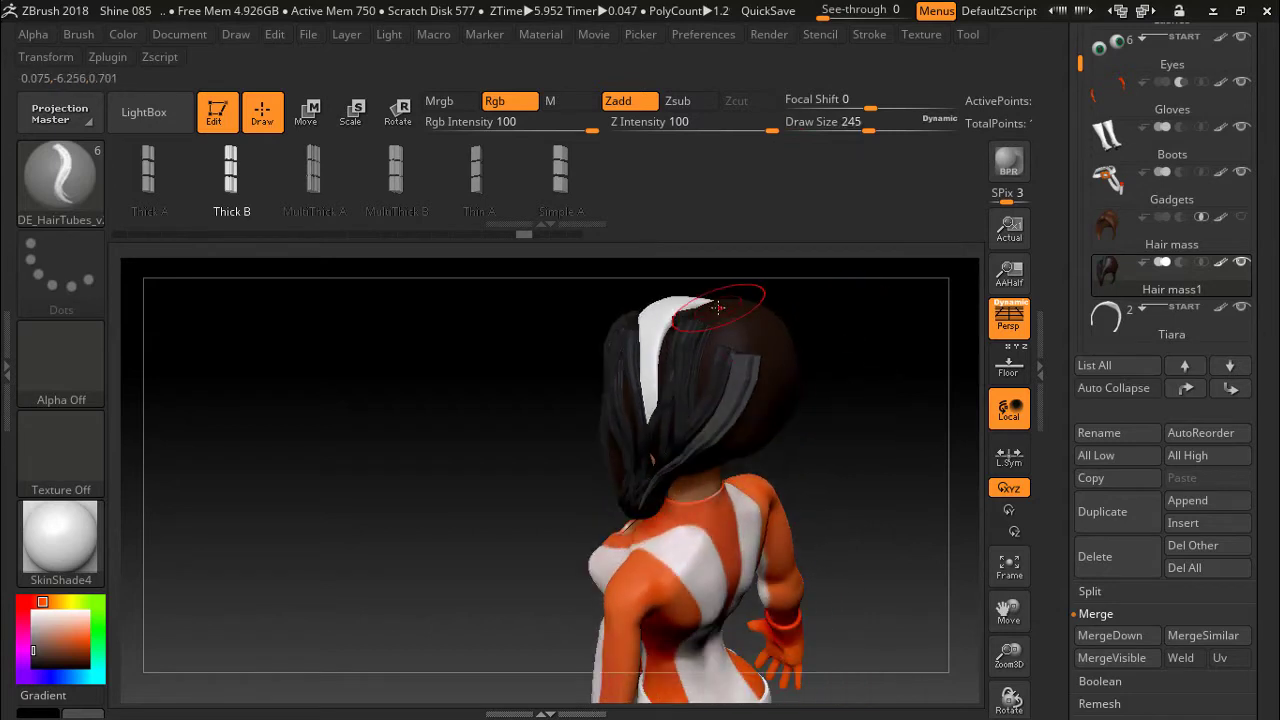
{"action": "mouse_move", "coordinate": [971, 354]}
{"action": "left_mouse_down"}
{"action": "mouse_move", "coordinate": [946, 285]}
{"action": "mouse_move", "coordinate": [920, 300]}
{"action": "left_mouse_up"}
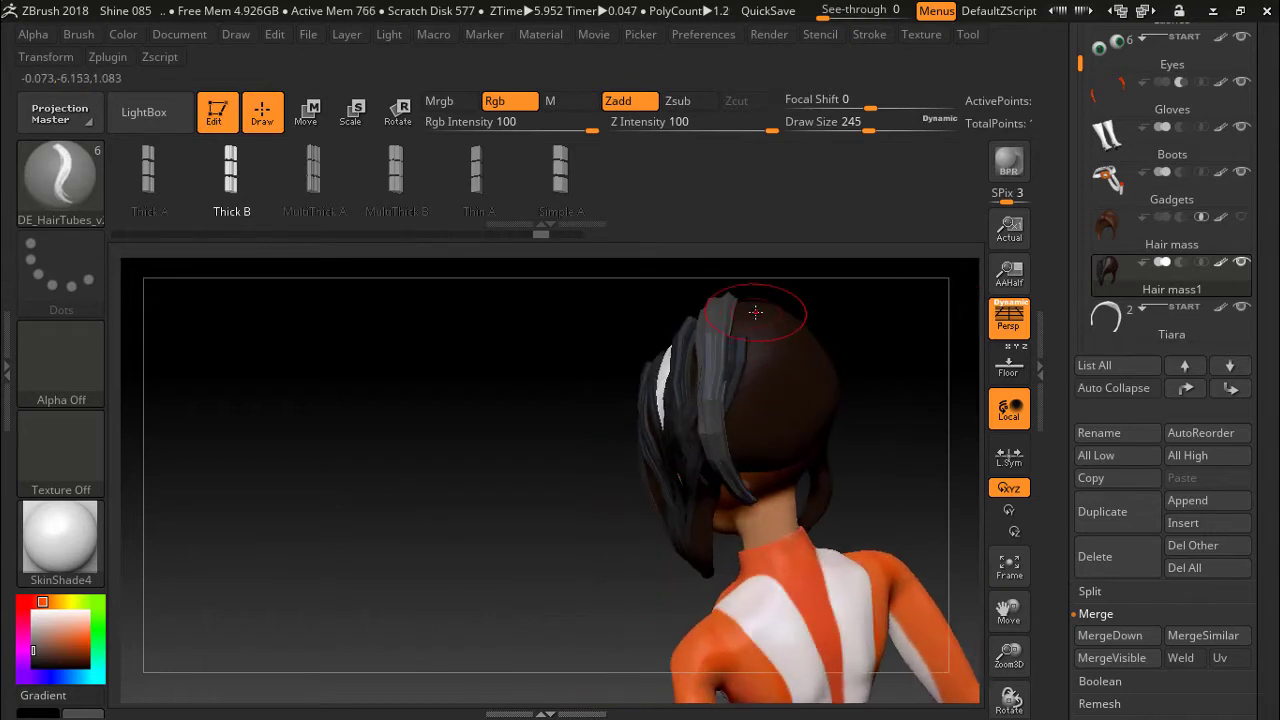
{"action": "left_click_drag", "start_coordinate": [914, 354], "coordinate": [880, 340]}
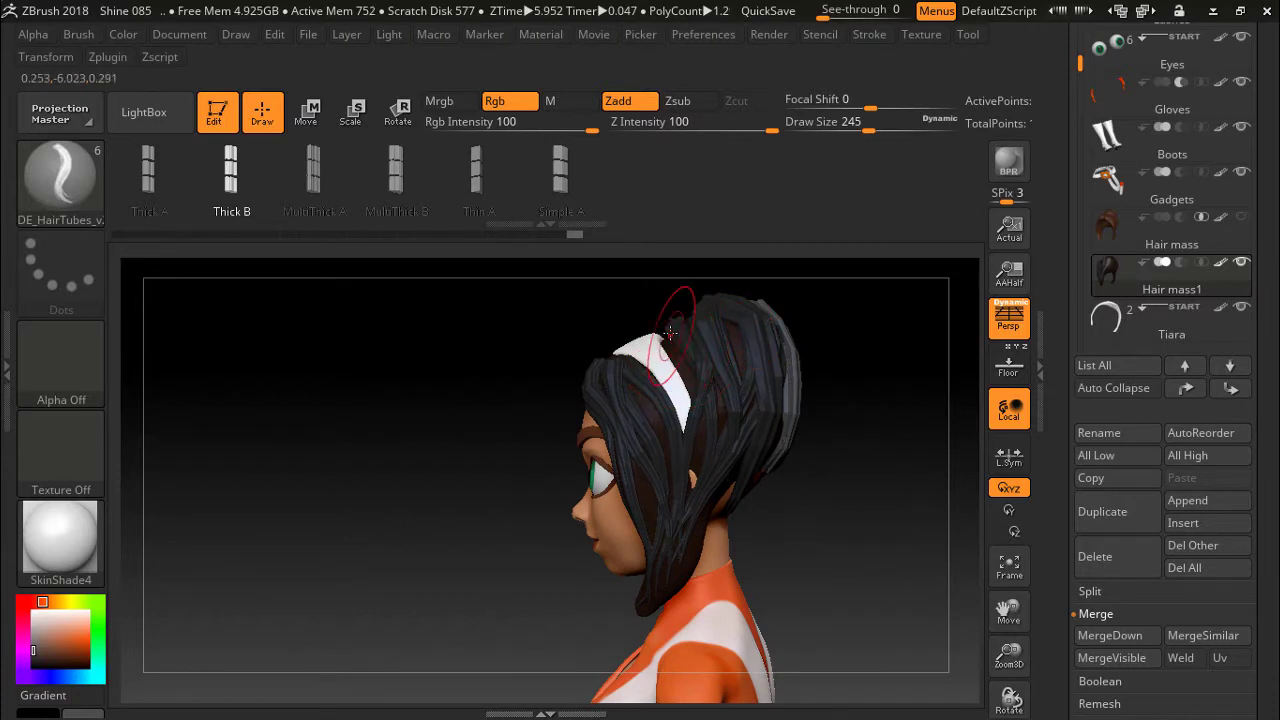
Draw two strands along the headband plus a thinner one, then inspect from all sides.
{"action": "left_click_drag", "start_coordinate": [722, 470], "coordinate": [714, 430]}
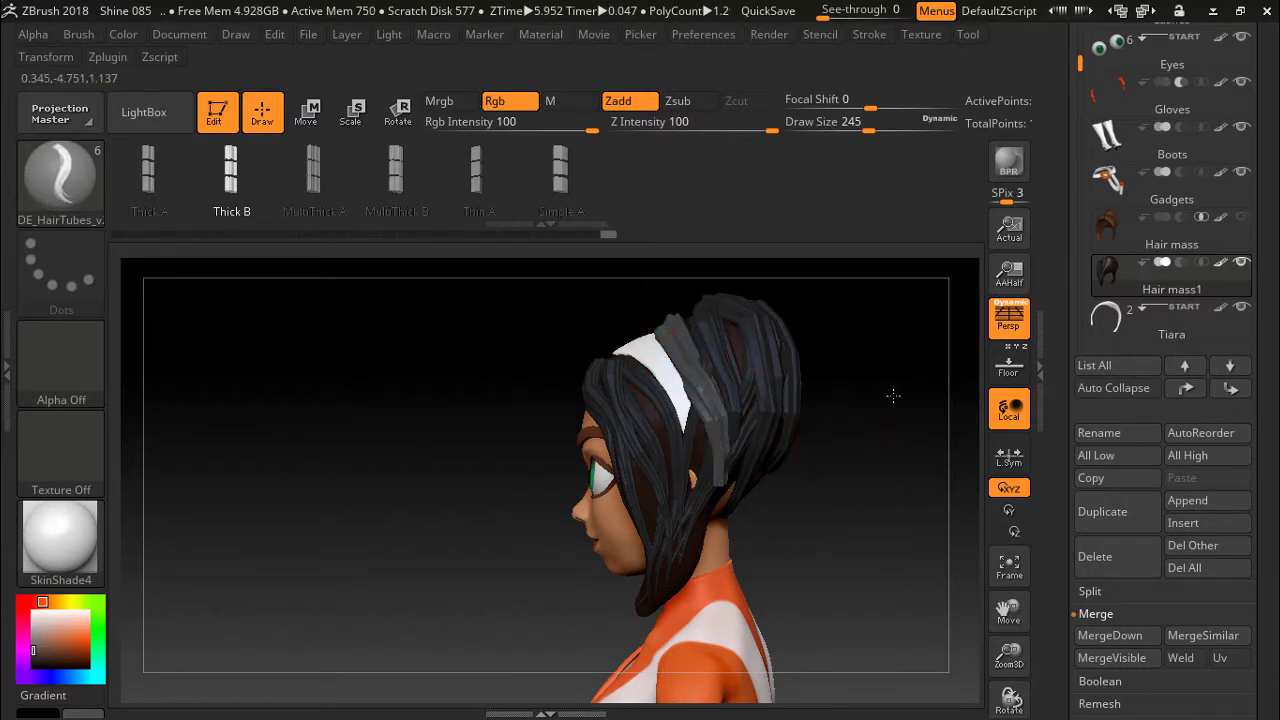
{"action": "mouse_move", "coordinate": [894, 394]}
{"action": "left_mouse_down"}
{"action": "mouse_move", "coordinate": [843, 391]}
{"action": "mouse_move", "coordinate": [916, 394]}
{"action": "mouse_move", "coordinate": [874, 352]}
{"action": "mouse_move", "coordinate": [651, 377]}
{"action": "mouse_move", "coordinate": [688, 456]}
{"action": "mouse_move", "coordinate": [980, 277]}
{"action": "left_mouse_up"}
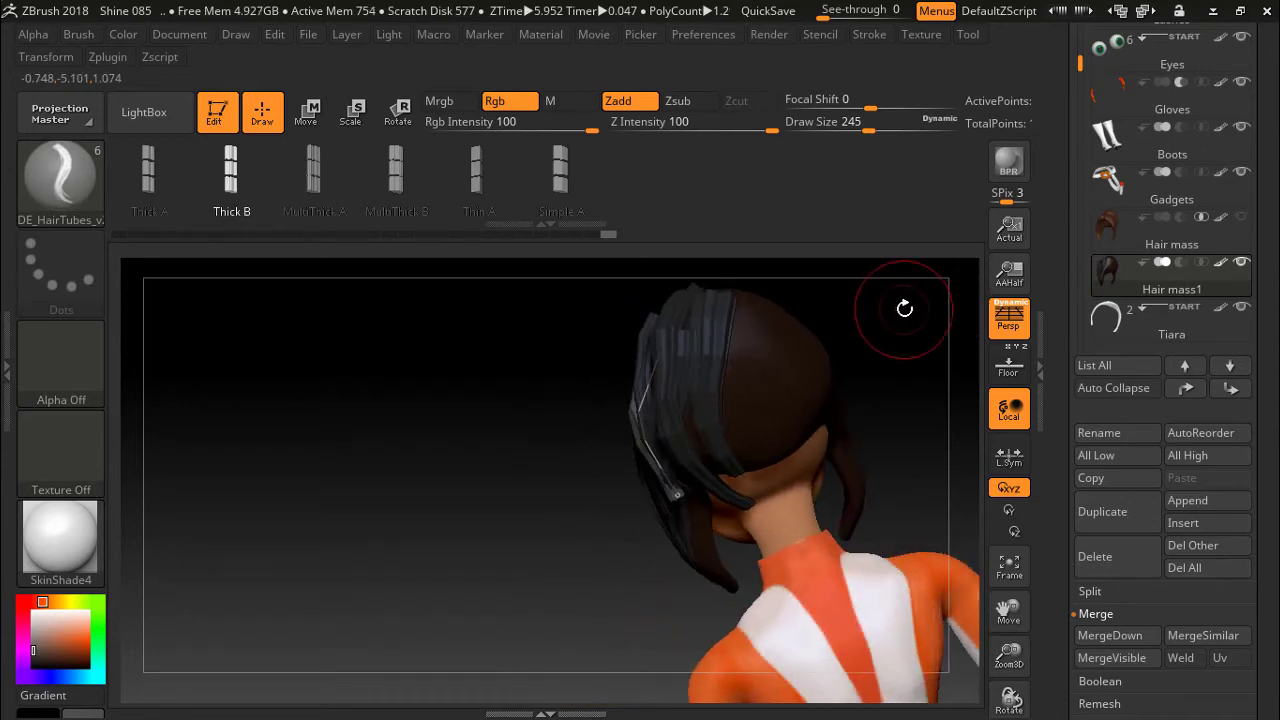
{"action": "mouse_move", "coordinate": [903, 297]}
{"action": "left_mouse_down"}
{"action": "mouse_move", "coordinate": [928, 434]}
{"action": "mouse_move", "coordinate": [891, 397]}
{"action": "mouse_move", "coordinate": [883, 347]}
{"action": "mouse_move", "coordinate": [765, 357]}
{"action": "left_mouse_up"}
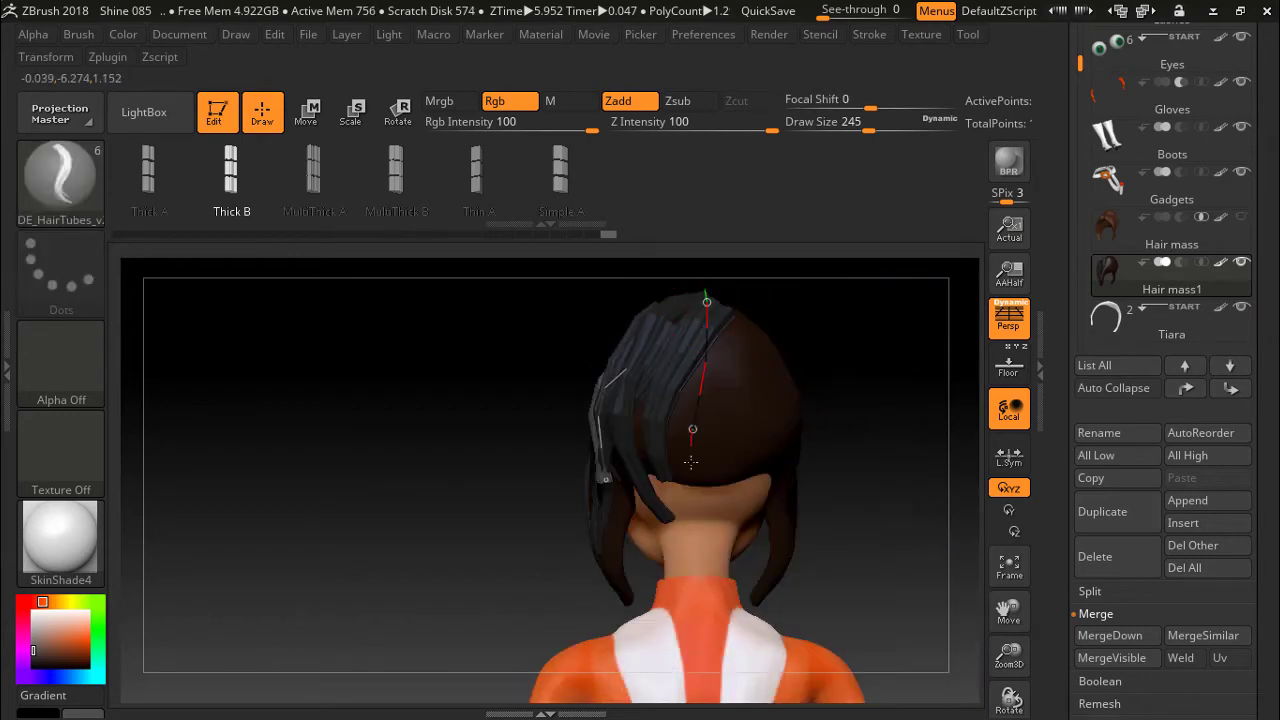
{"action": "key", "text": "bracketleft"}
{"action": "key", "text": "bracketleft"}
{"action": "key", "text": "bracketleft"}
{"action": "left_click", "coordinate": [689, 336]}
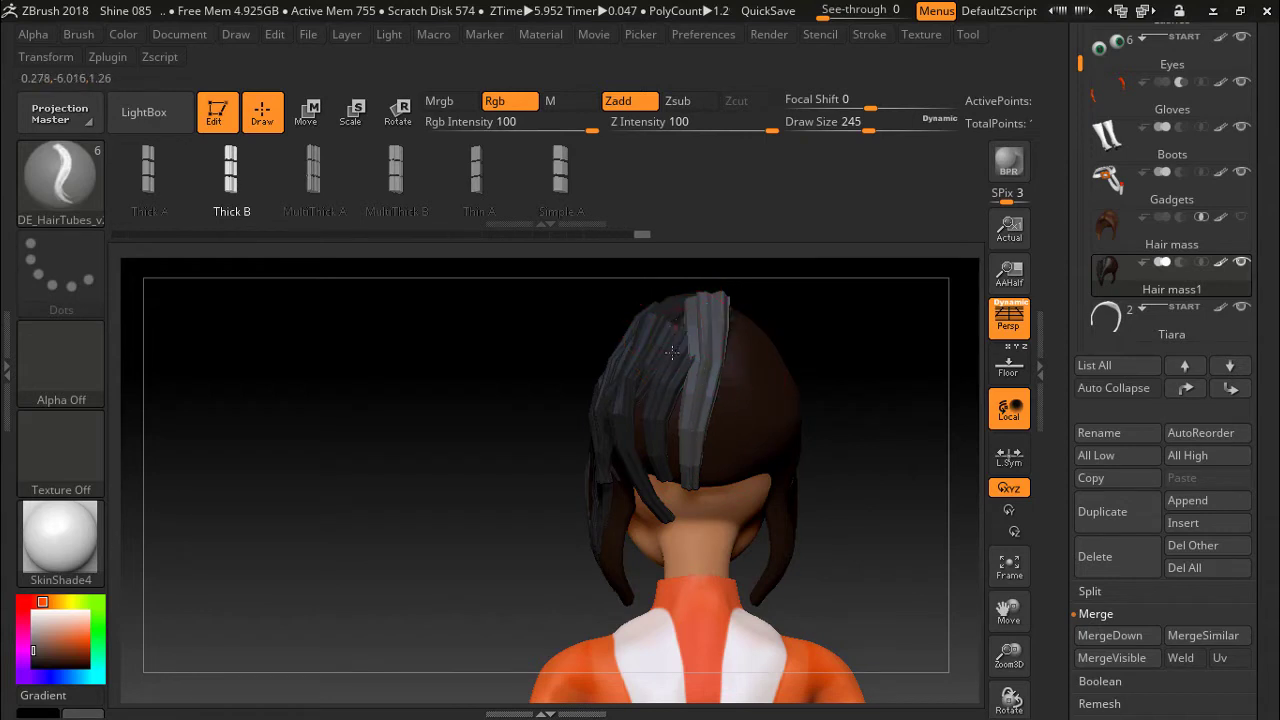
{"action": "left_click_drag", "start_coordinate": [891, 408], "coordinate": [978, 372]}
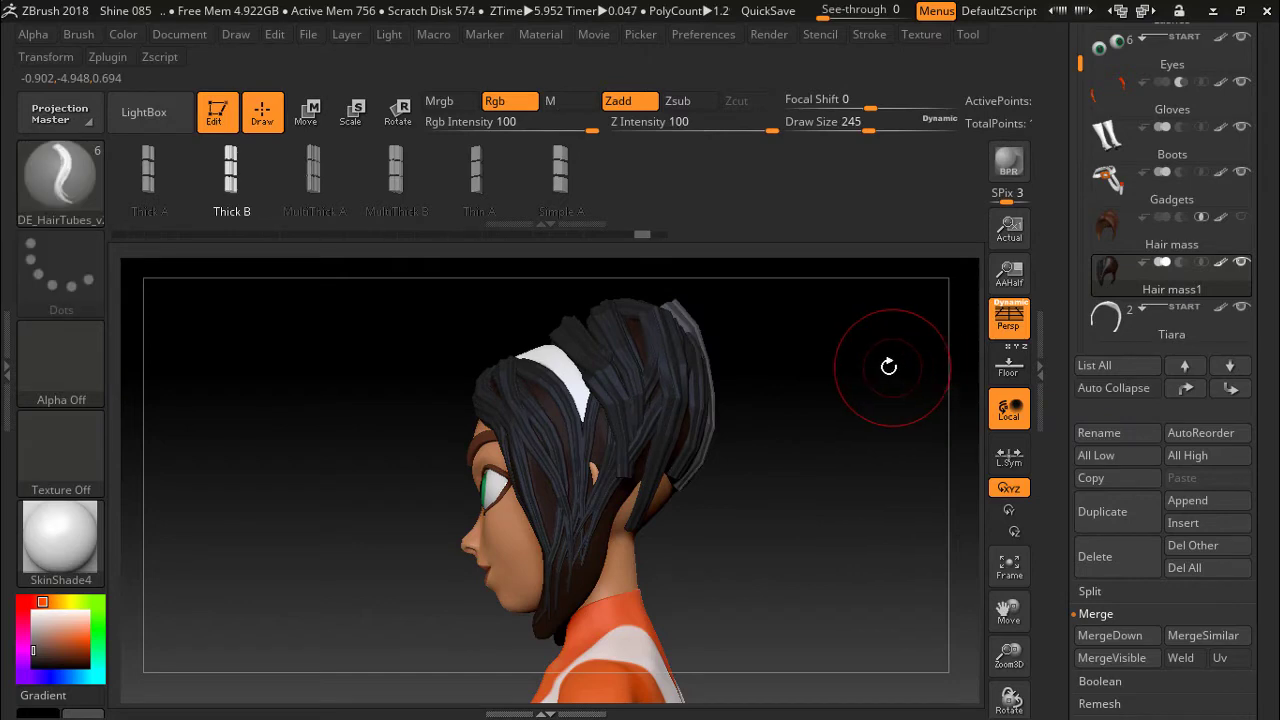
{"action": "mouse_move", "coordinate": [886, 366]}
{"action": "left_mouse_down"}
{"action": "mouse_move", "coordinate": [789, 407]}
{"action": "mouse_move", "coordinate": [814, 414]}
{"action": "left_mouse_up"}
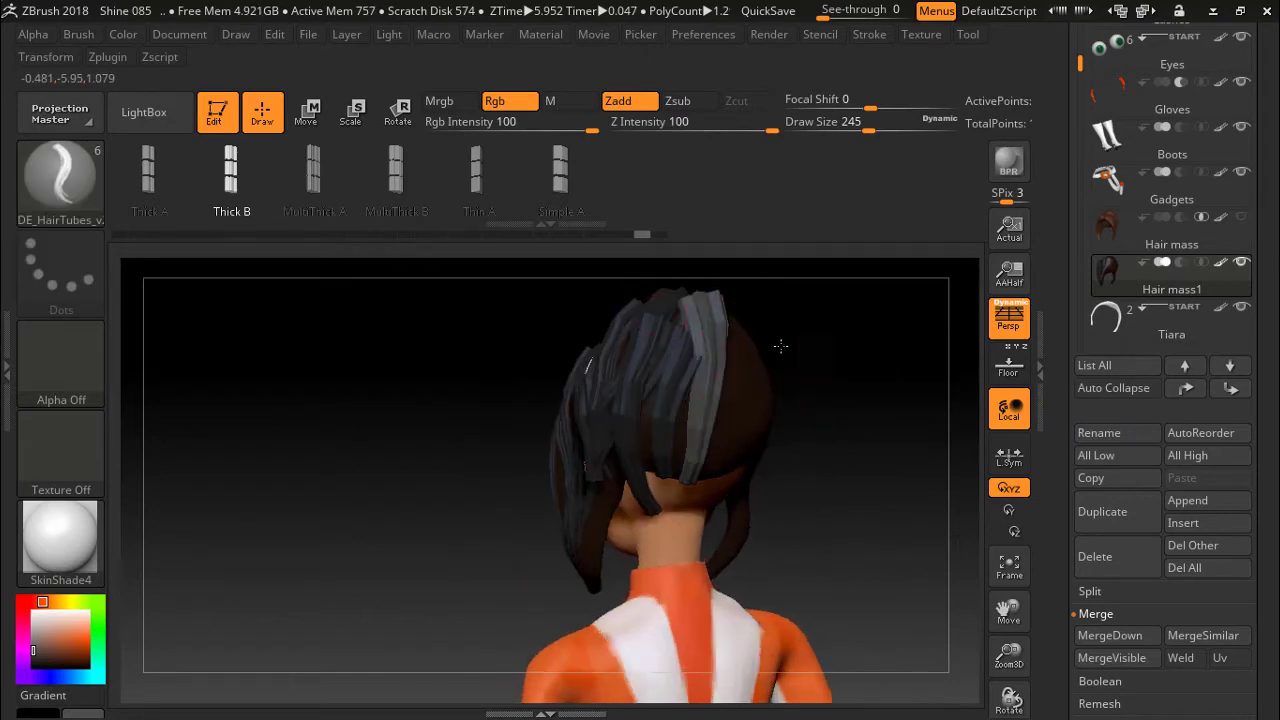
{"action": "mouse_move", "coordinate": [777, 343]}
{"action": "left_mouse_down"}
{"action": "mouse_move", "coordinate": [794, 449]}
{"action": "mouse_move", "coordinate": [814, 286]}
{"action": "mouse_move", "coordinate": [863, 294]}
{"action": "mouse_move", "coordinate": [855, 327]}
{"action": "mouse_move", "coordinate": [880, 229]}
{"action": "mouse_move", "coordinate": [806, 429]}
{"action": "left_mouse_up"}
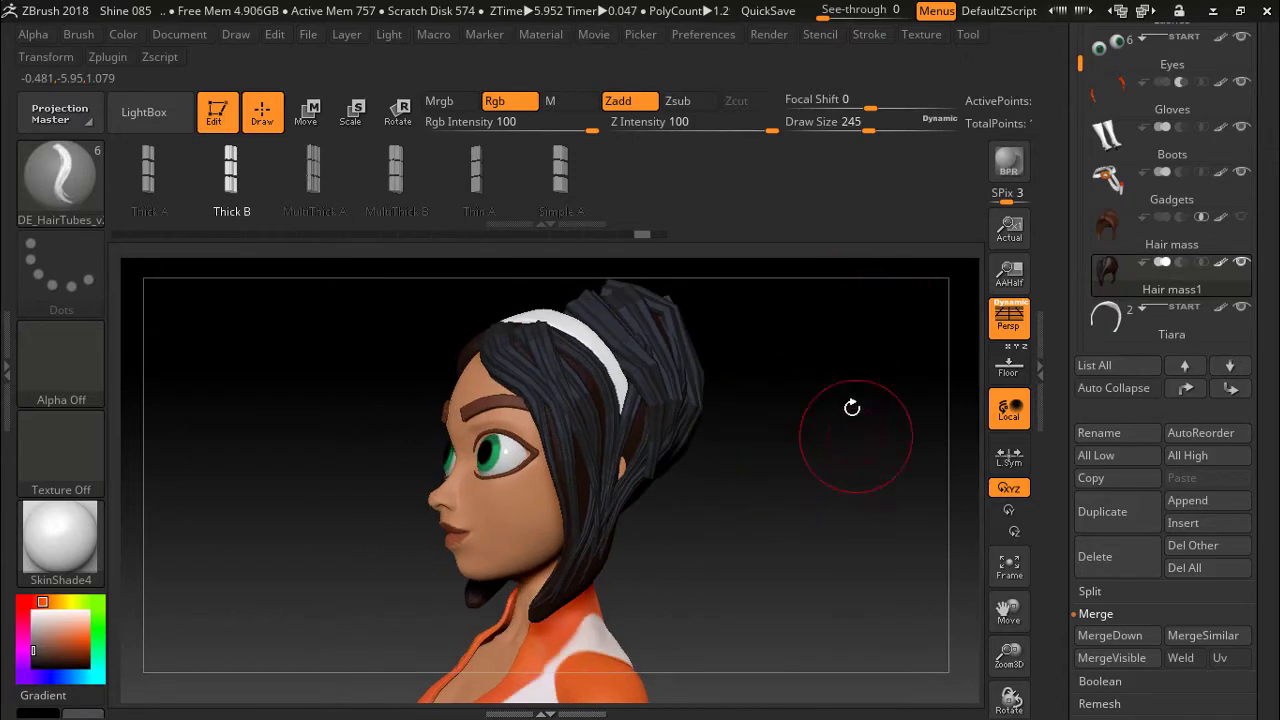
{"action": "left_click_drag", "start_coordinate": [786, 383], "coordinate": [852, 409]}
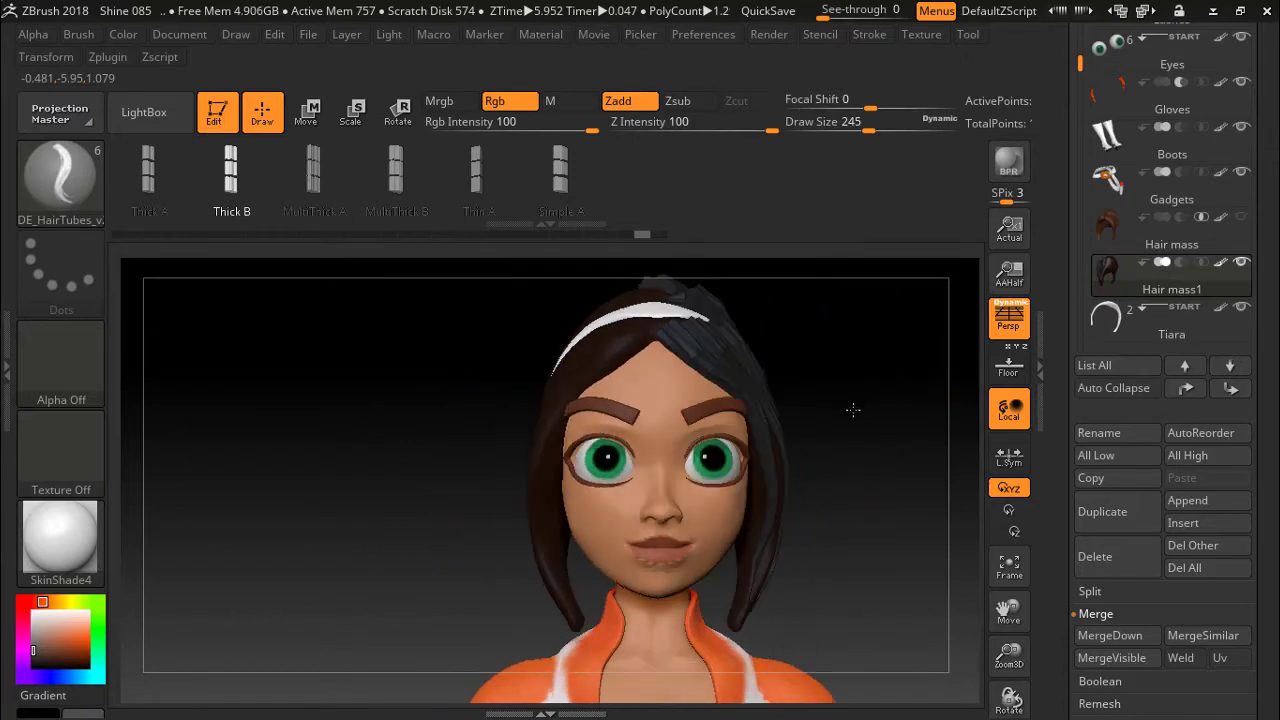
With Move Elastic, pull the top of the hair mass into shape; brush size 46.
{"action": "left_click", "coordinate": [60, 175]}
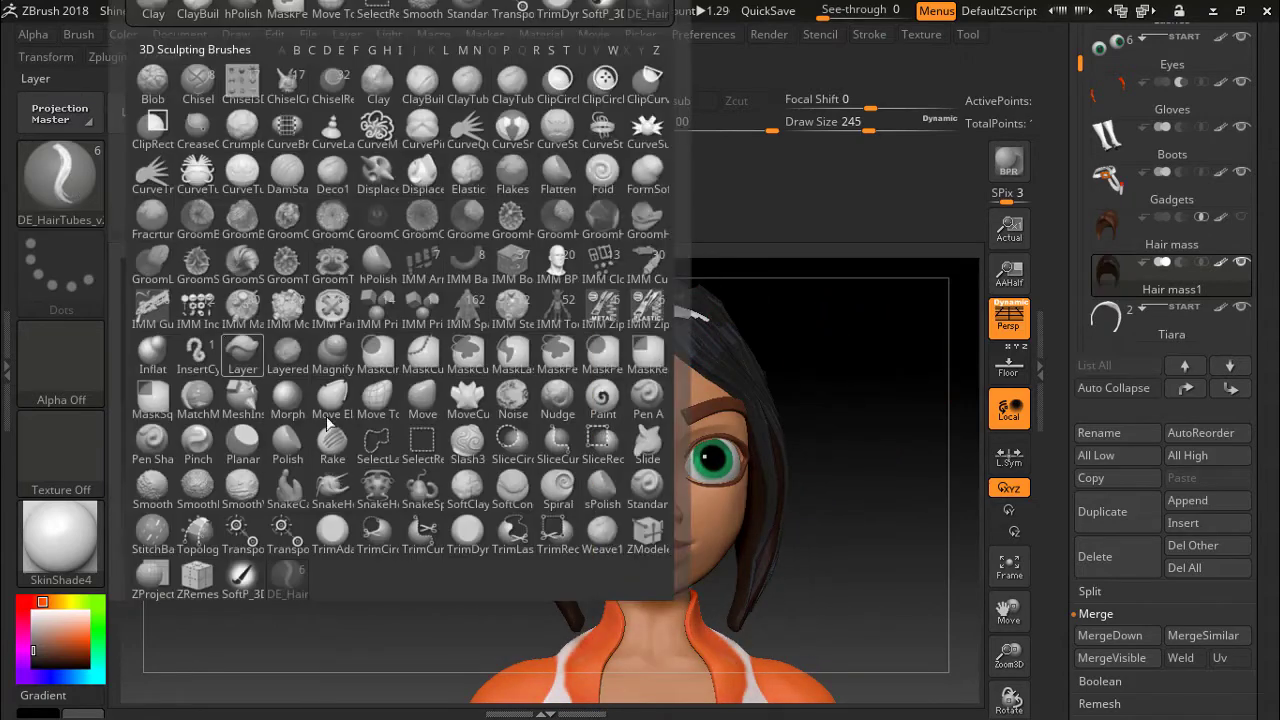
{"action": "left_click", "coordinate": [333, 400]}
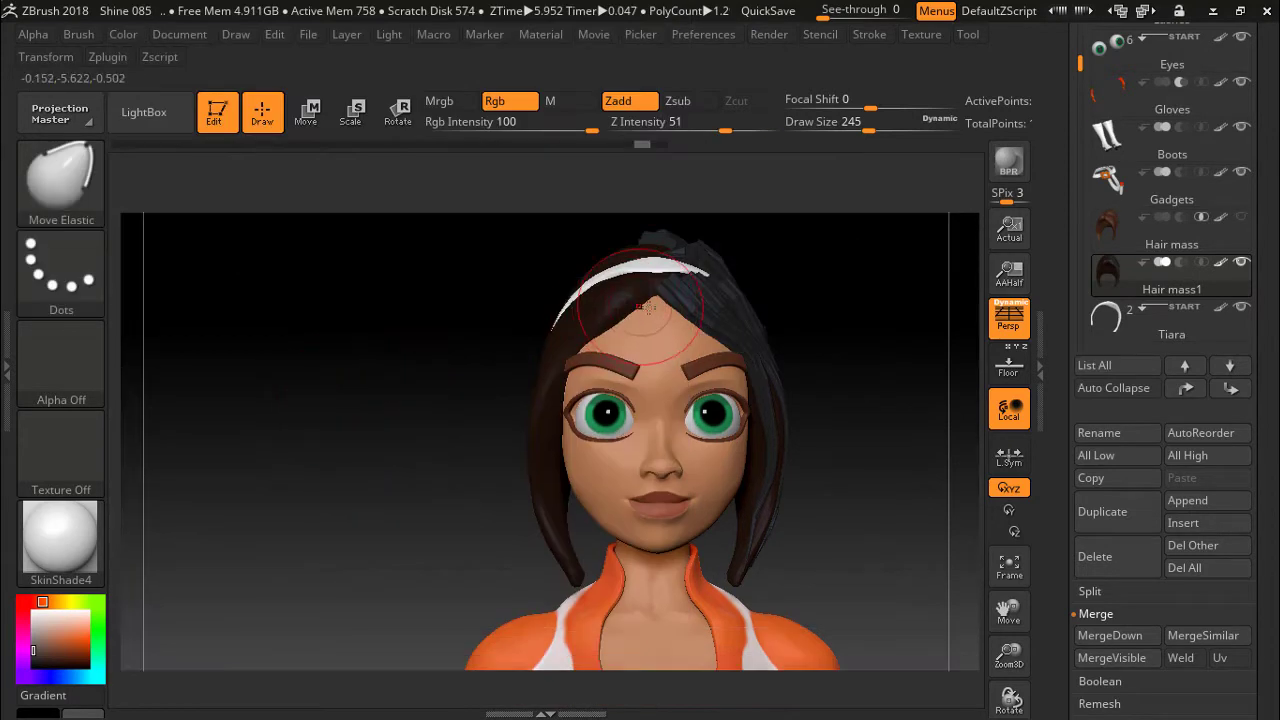
{"action": "left_click_drag", "start_coordinate": [763, 277], "coordinate": [680, 245]}
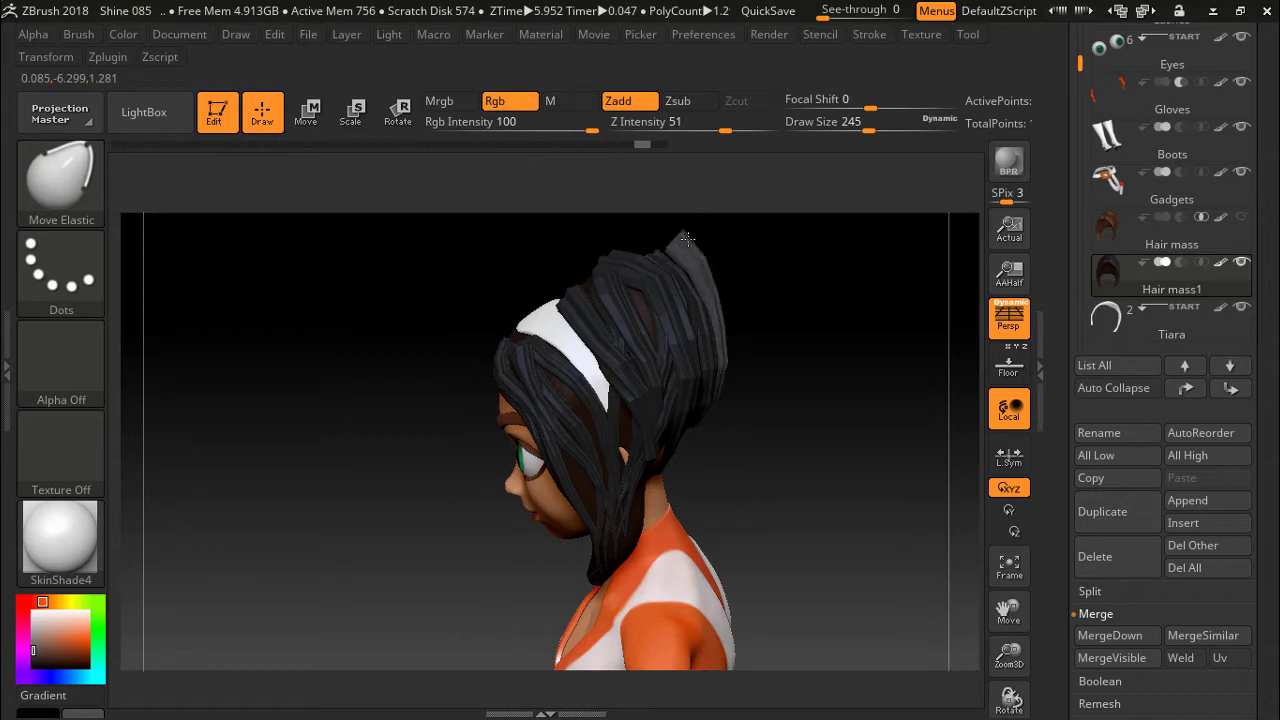
{"action": "left_click_drag", "start_coordinate": [868, 130], "coordinate": [842, 127]}
{"action": "left_click_drag", "start_coordinate": [679, 251], "coordinate": [652, 263]}
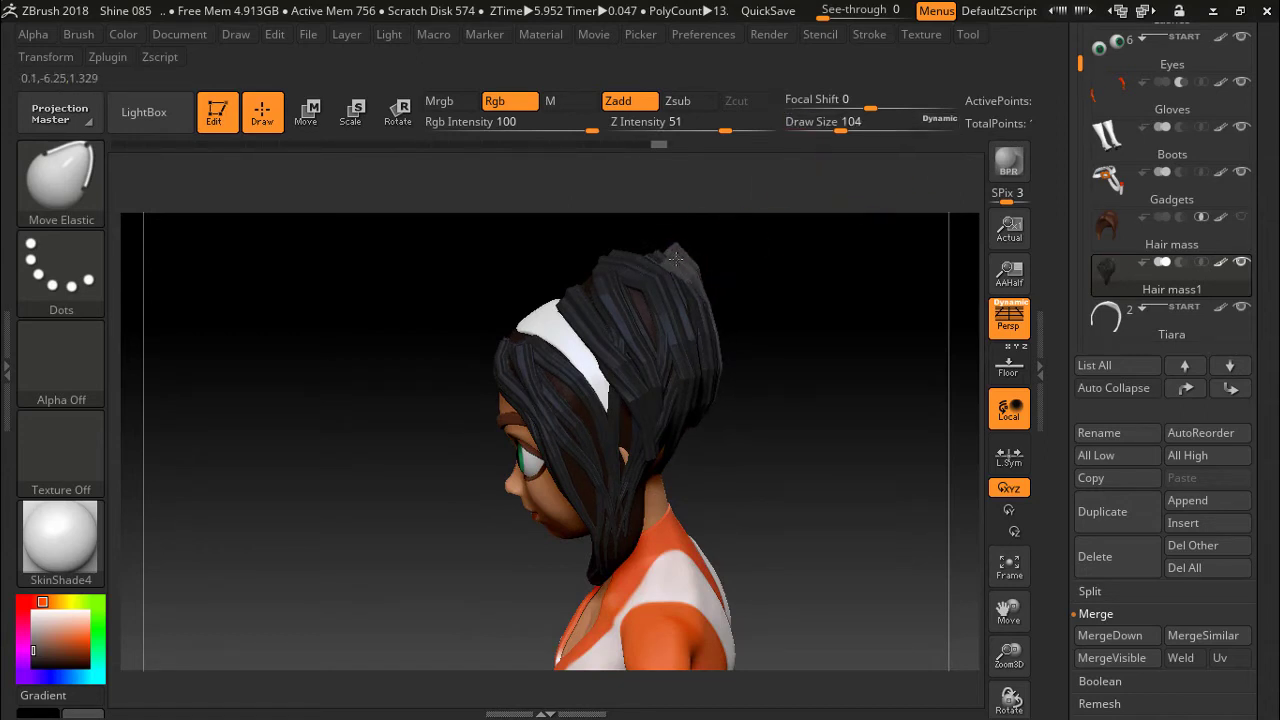
{"action": "left_click_drag", "start_coordinate": [840, 127], "coordinate": [822, 127]}
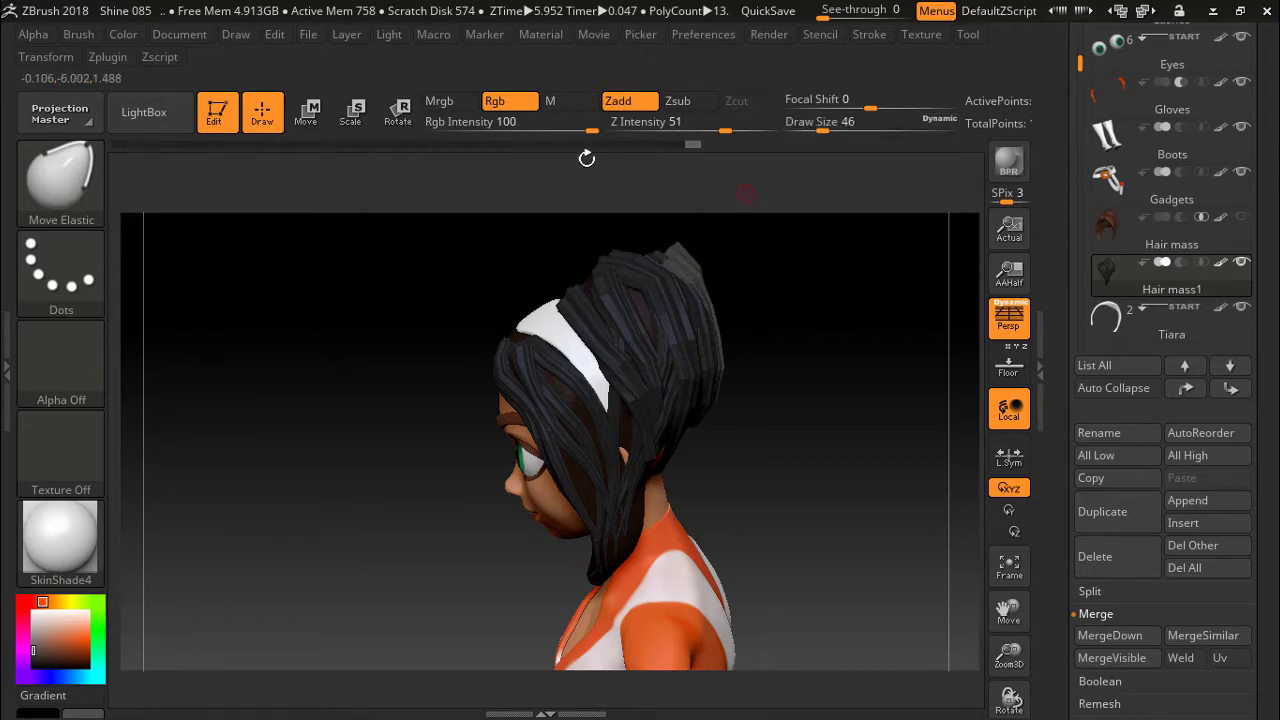
Switch to Move Topological at size 149, review the hair, and clear the mask.
{"action": "left_click", "coordinate": [61, 175]}
{"action": "left_click", "coordinate": [413, 393]}
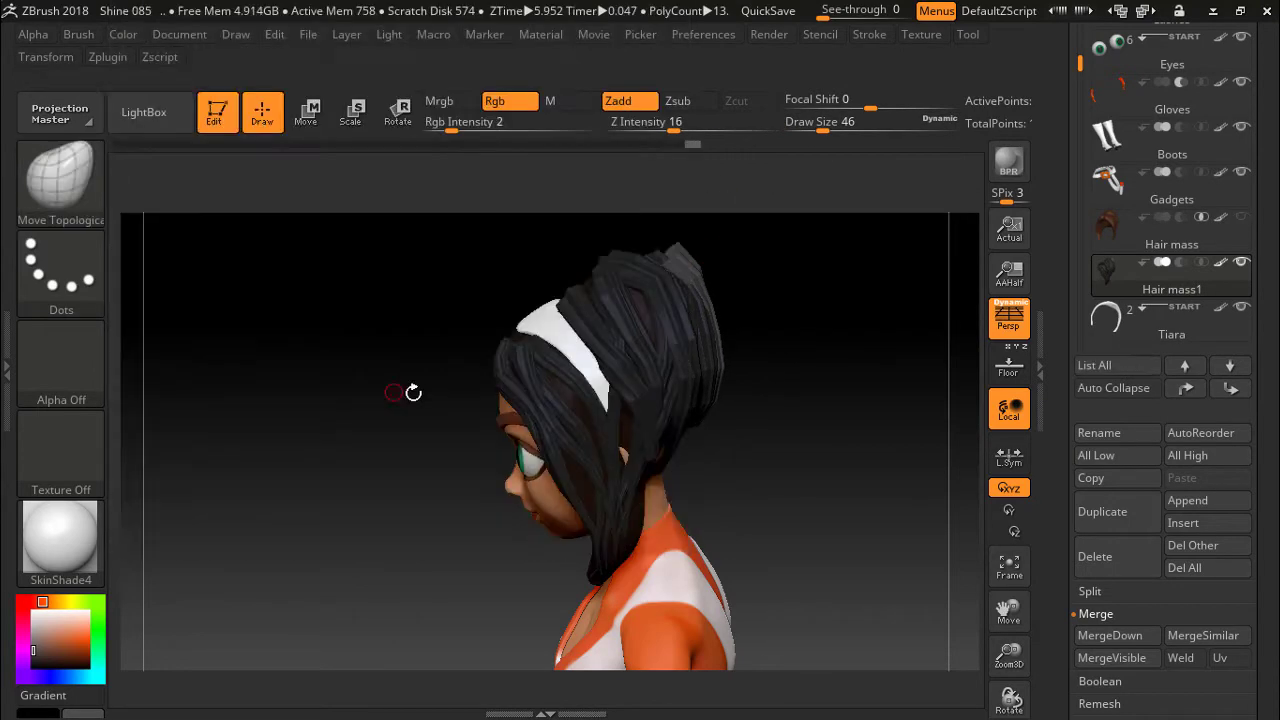
{"action": "key", "text": "bracketright"}
{"action": "key", "text": "bracketright"}
{"action": "key", "text": "bracketright"}
{"action": "key", "text": "bracketright"}
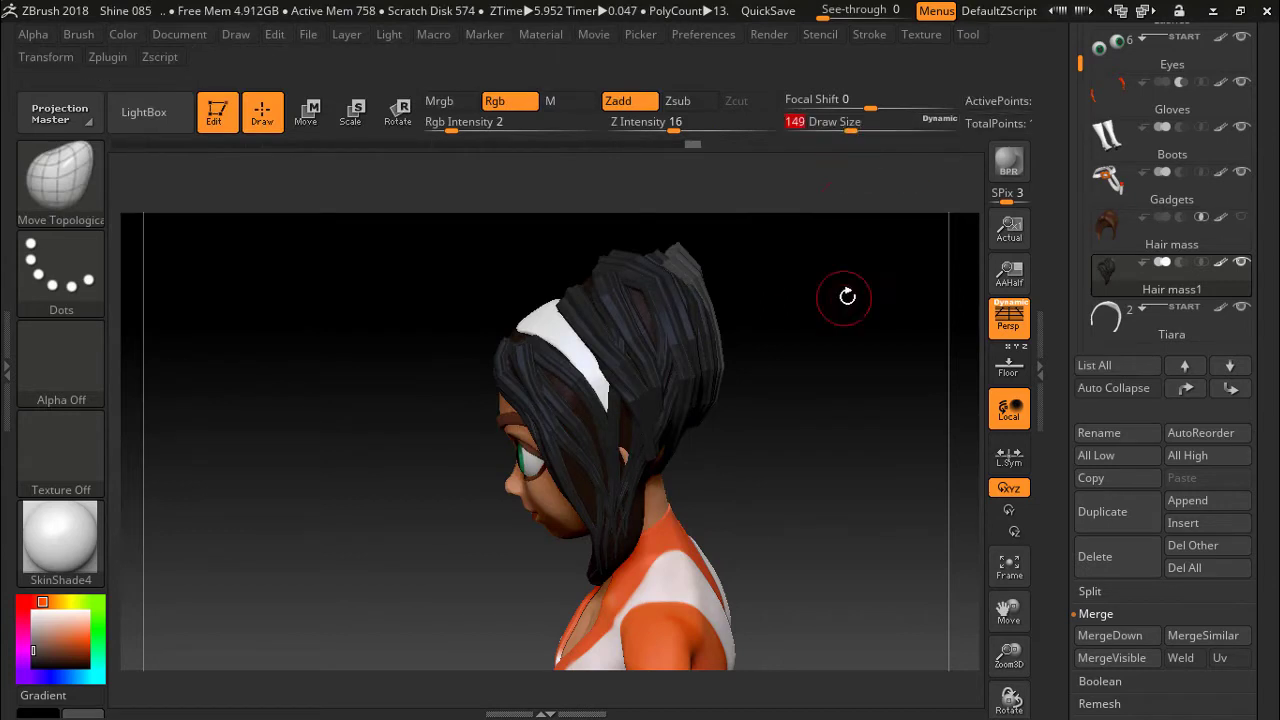
{"action": "left_click_drag", "start_coordinate": [847, 296], "coordinate": [713, 273]}
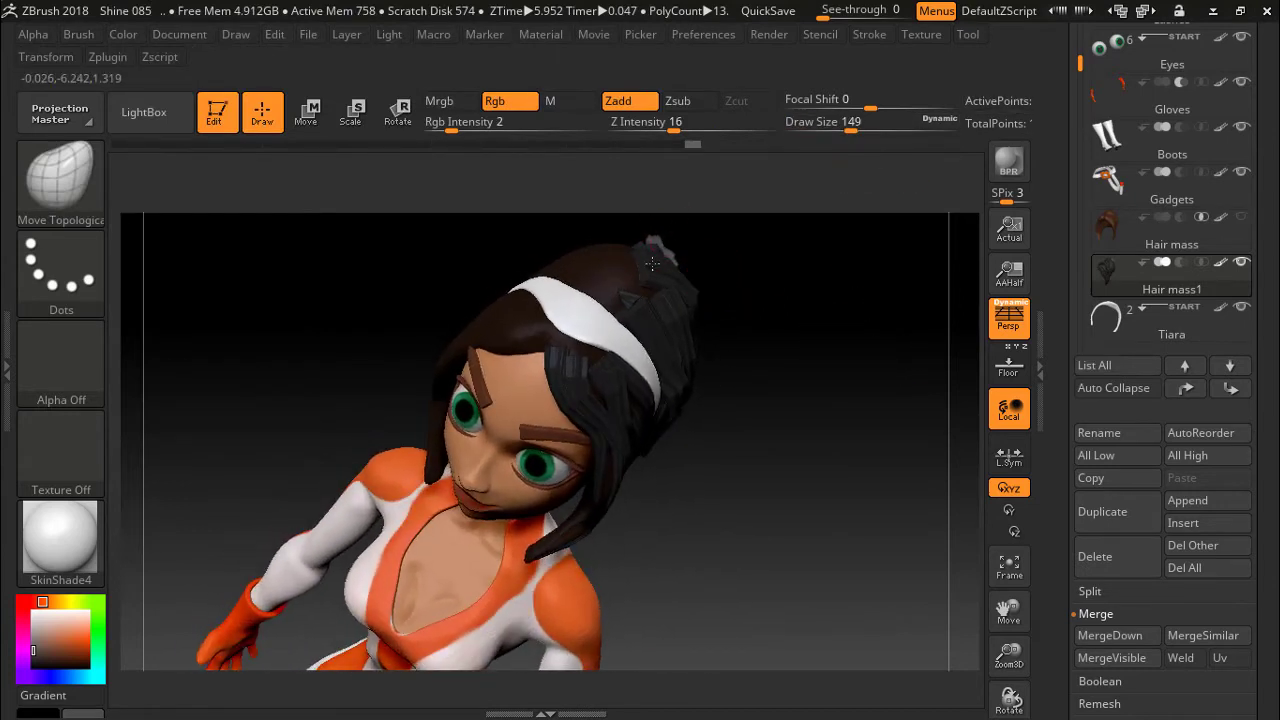
{"action": "left_click_drag", "start_coordinate": [877, 291], "coordinate": [706, 257]}
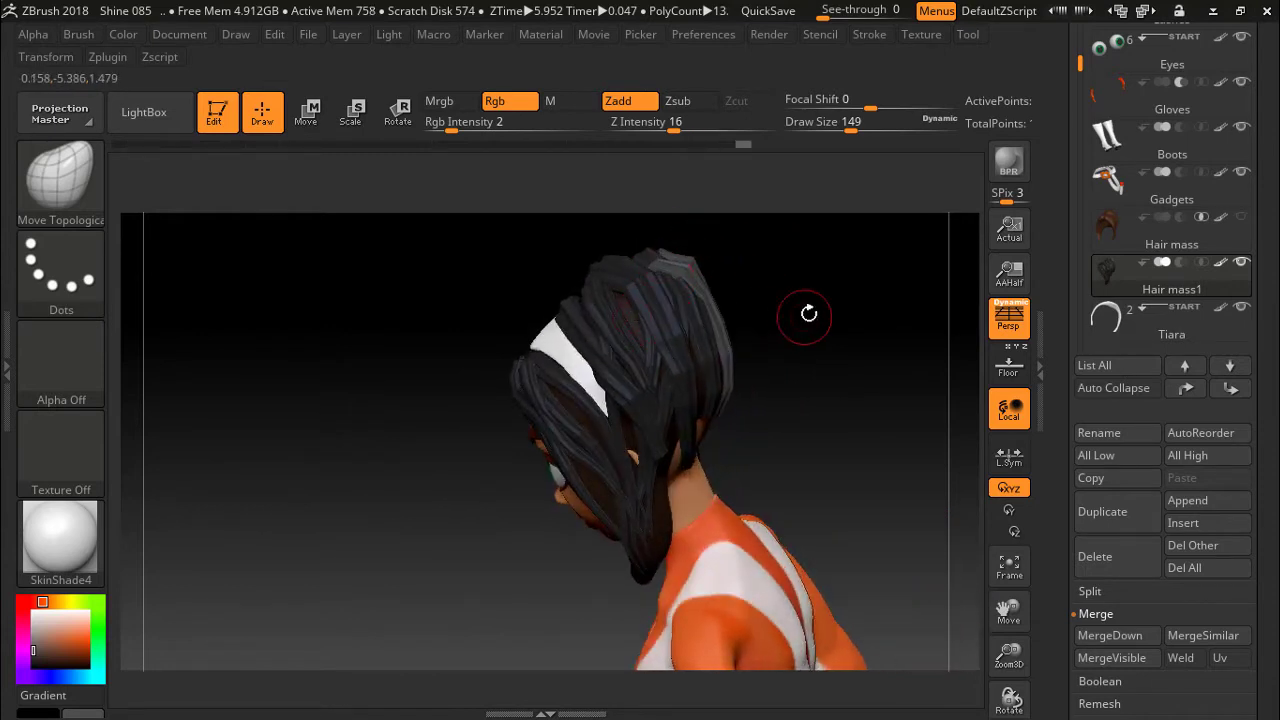
{"action": "mouse_move", "coordinate": [809, 314]}
{"action": "left_mouse_down"}
{"action": "mouse_move", "coordinate": [891, 283]}
{"action": "mouse_move", "coordinate": [860, 326]}
{"action": "mouse_move", "coordinate": [689, 254]}
{"action": "left_mouse_up"}
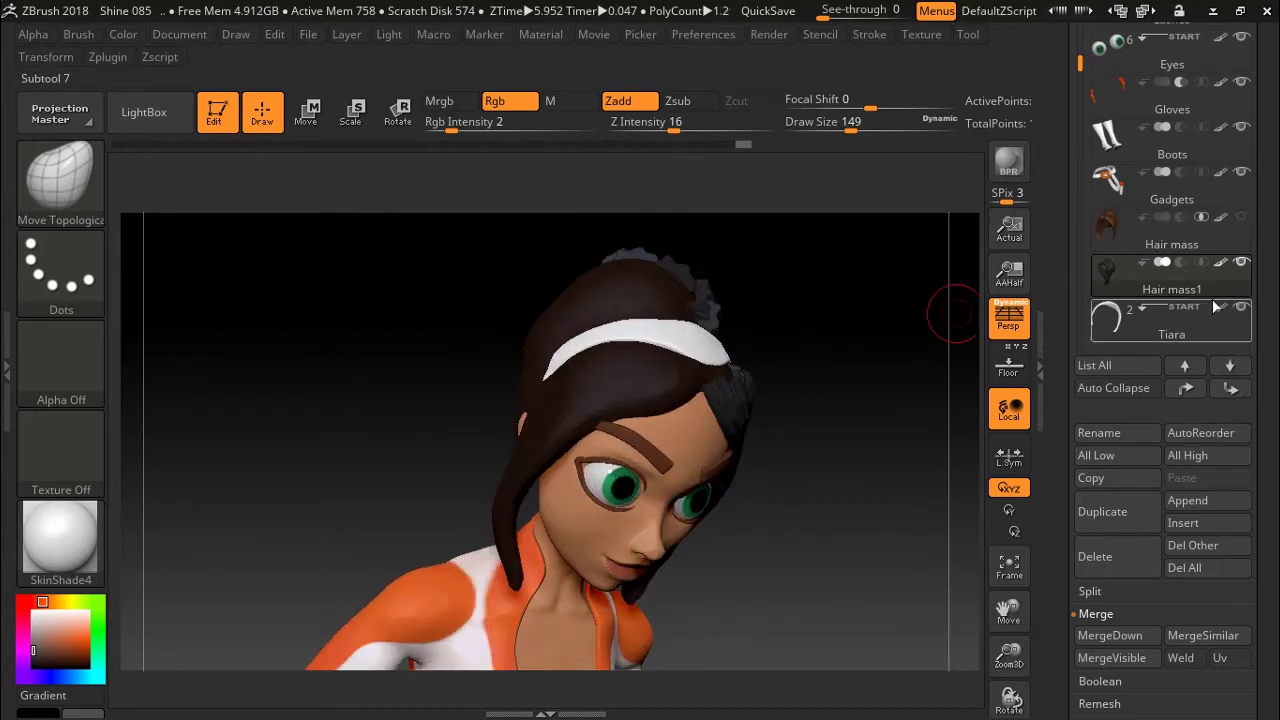
{"action": "mouse_move", "coordinate": [828, 410]}
{"action": "left_mouse_down"}
{"action": "mouse_move", "coordinate": [791, 357]}
{"action": "mouse_move", "coordinate": [804, 304]}
{"action": "left_mouse_up"}
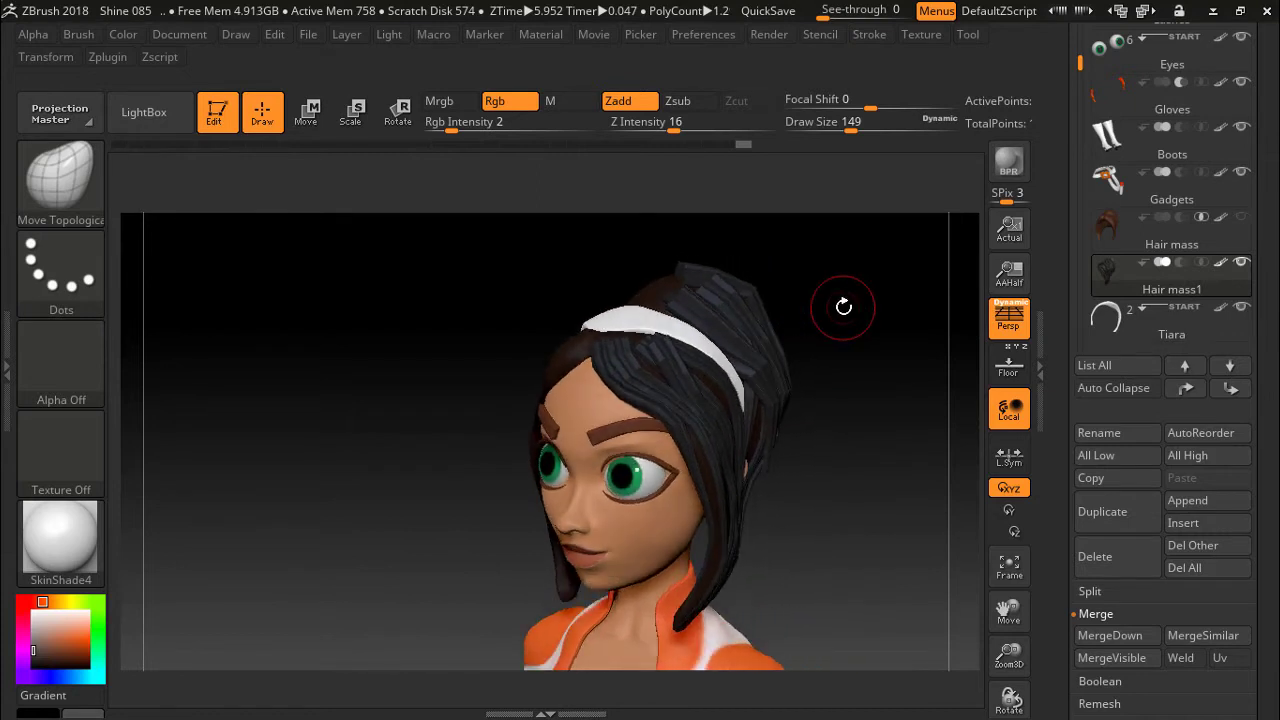
{"action": "left_click", "coordinate": [846, 300], "text": "ctrl"}
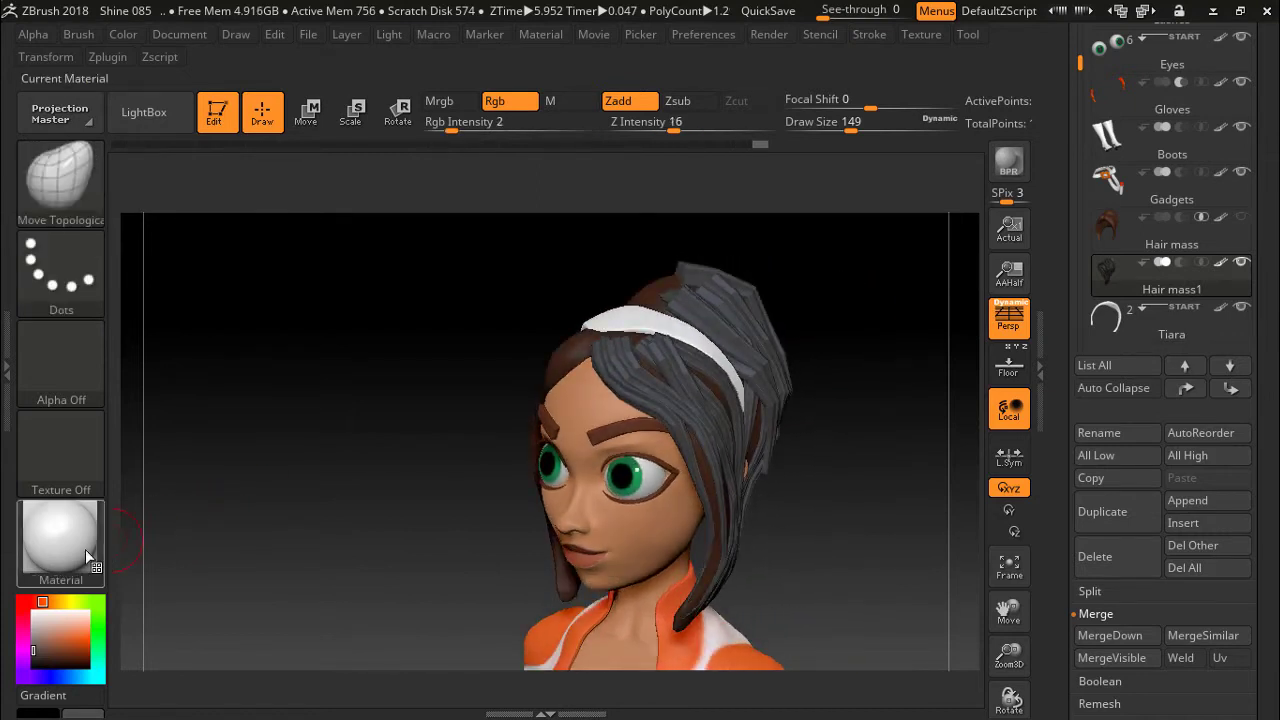
Split the hair mass into Auto Groups polygroups from Tool > Polygroups.
{"action": "key", "text": "shift"}
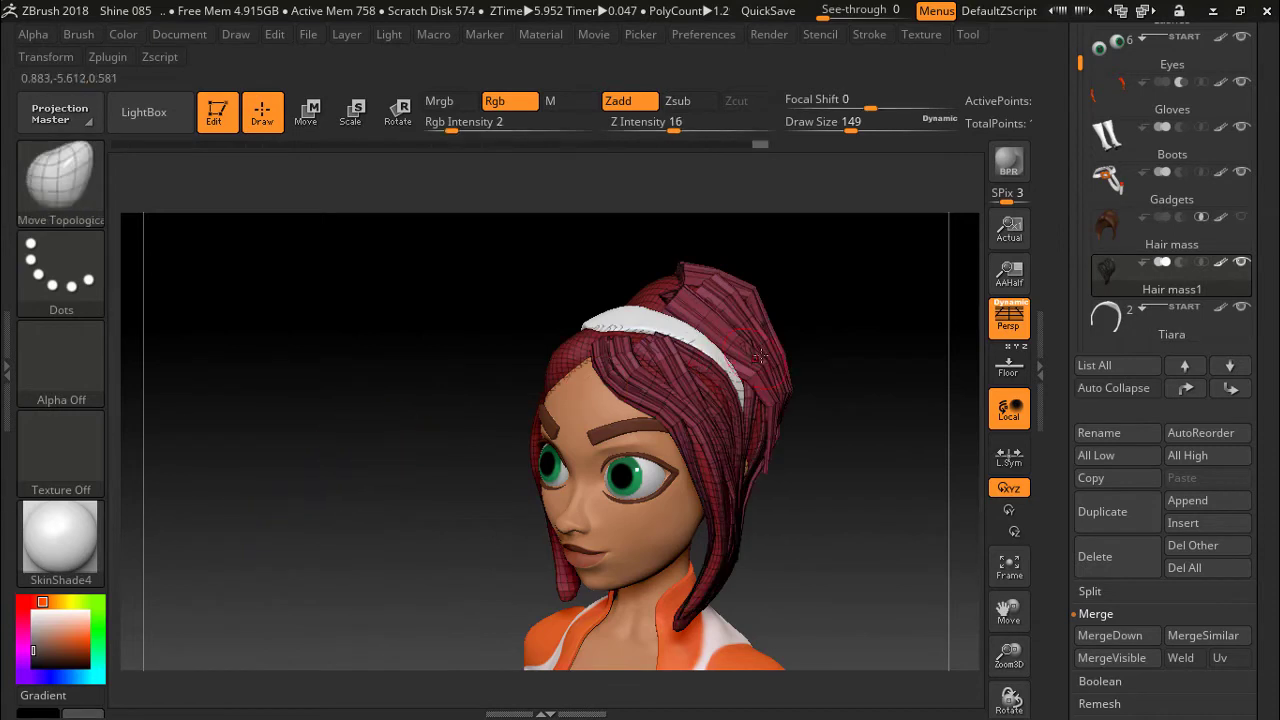
{"action": "scroll", "coordinate": [1267, 291], "scroll_direction": "down", "scroll_amount": 8}
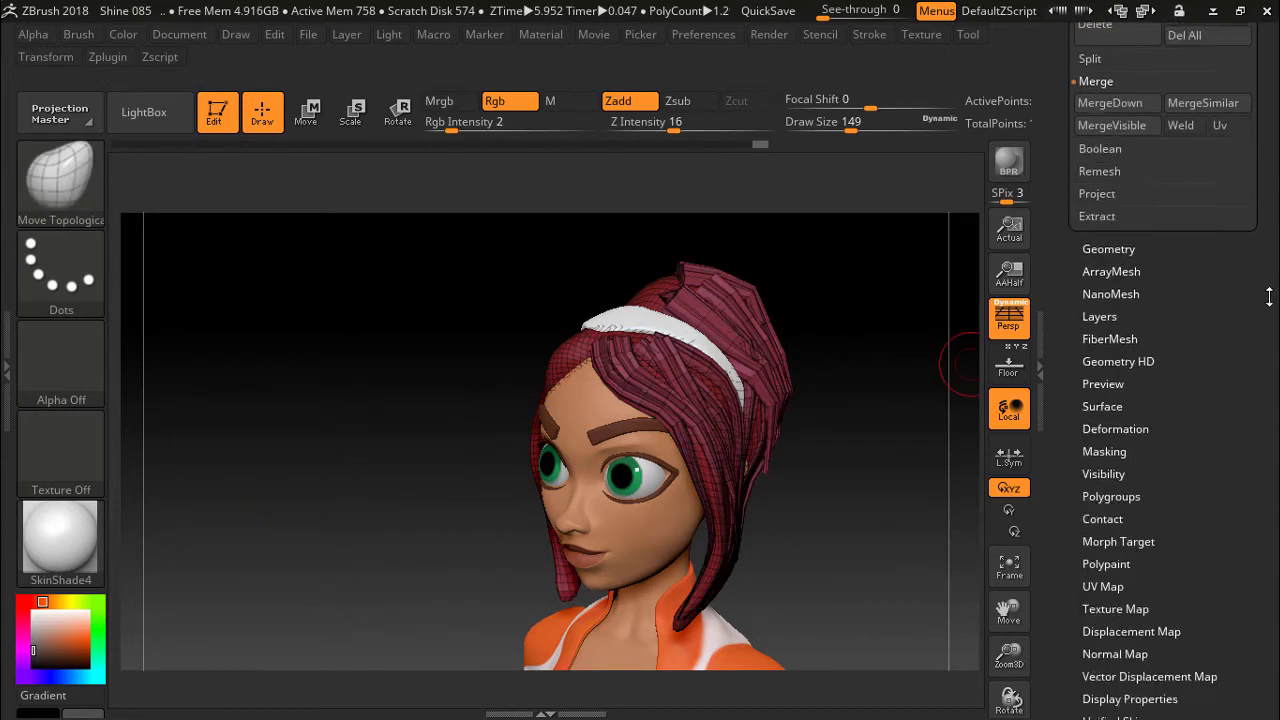
{"action": "scroll", "coordinate": [1267, 291], "scroll_direction": "down", "scroll_amount": 2}
{"action": "scroll", "coordinate": [1214, 487], "scroll_direction": "up", "scroll_amount": 2}
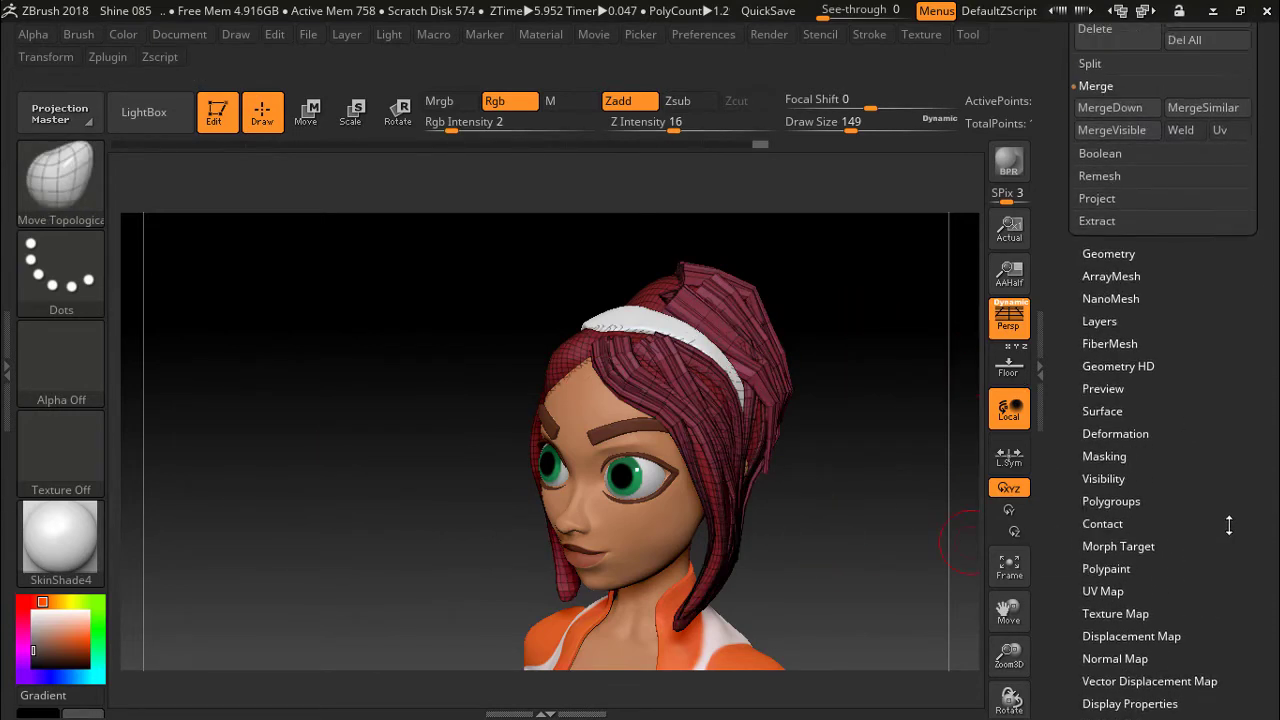
{"action": "scroll", "coordinate": [1218, 480], "scroll_direction": "up", "scroll_amount": 2}
{"action": "scroll", "coordinate": [1217, 503], "scroll_direction": "down", "scroll_amount": 2}
{"action": "scroll", "coordinate": [1219, 424], "scroll_direction": "down", "scroll_amount": 3}
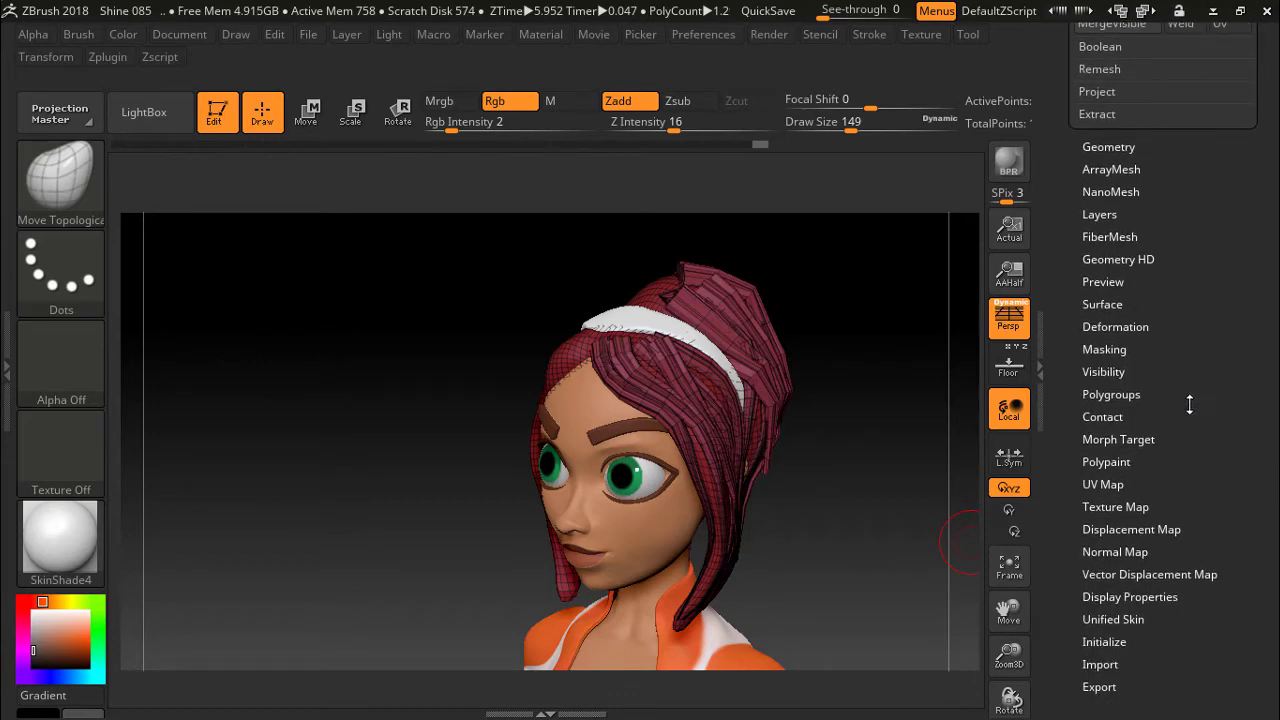
{"action": "left_click", "coordinate": [1150, 382]}
{"action": "scroll", "coordinate": [1200, 420], "scroll_direction": "down", "scroll_amount": 5}
{"action": "scroll", "coordinate": [1270, 453], "scroll_direction": "up", "scroll_amount": 5}
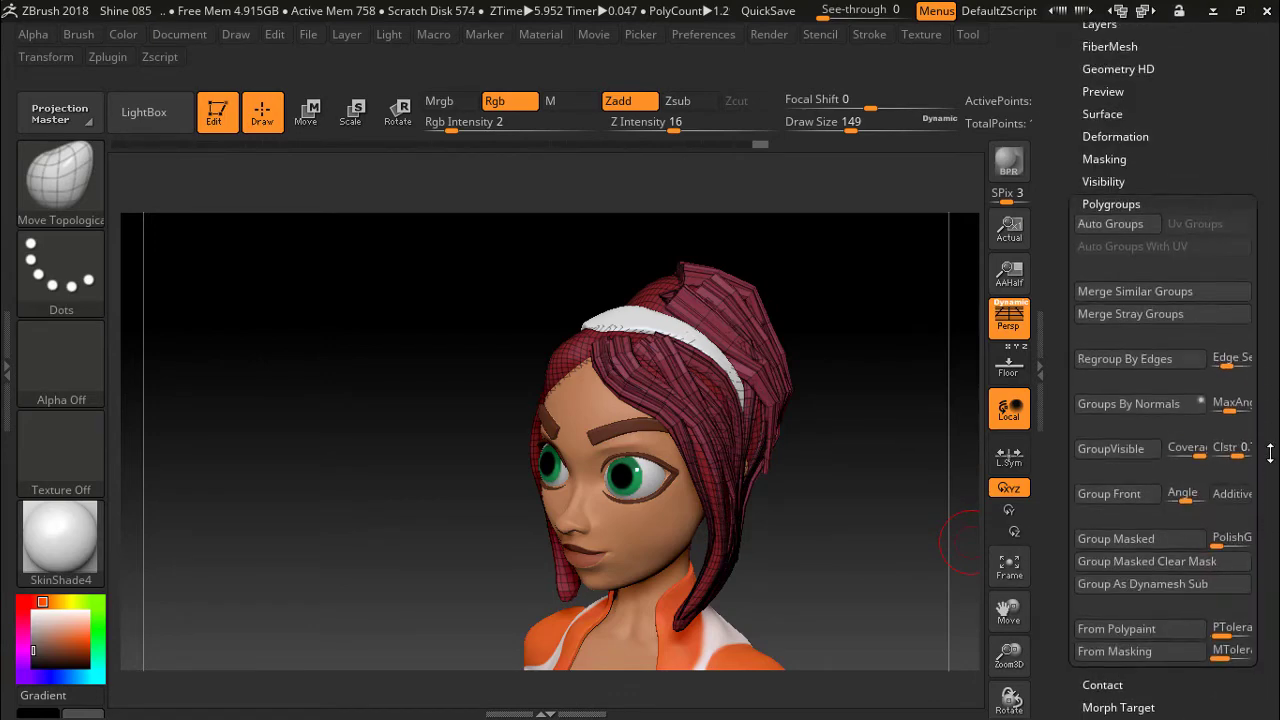
{"action": "left_click", "coordinate": [1110, 224]}
Orbit the head to inspect the coloured polygroups from the front and side.
{"action": "mouse_move", "coordinate": [823, 307]}
{"action": "left_mouse_down"}
{"action": "mouse_move", "coordinate": [843, 316]}
{"action": "mouse_move", "coordinate": [806, 334]}
{"action": "left_mouse_up"}
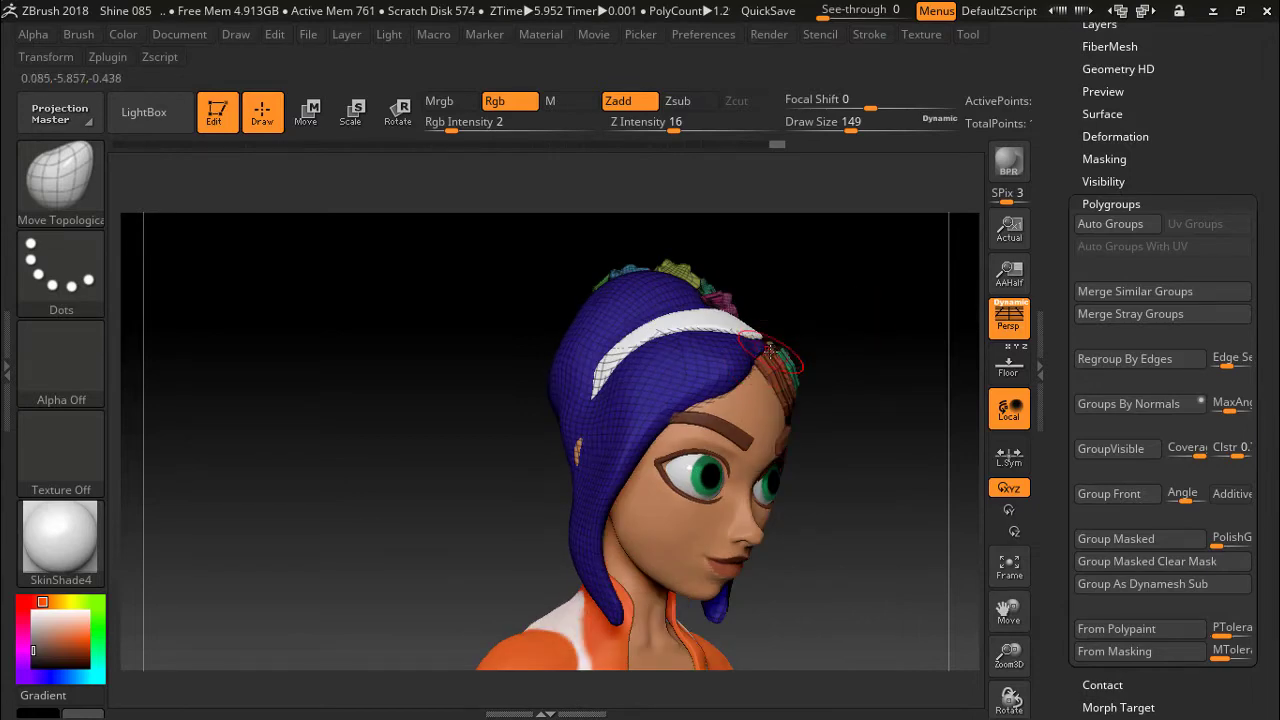
{"action": "left_click_drag", "start_coordinate": [700, 344], "coordinate": [833, 357]}
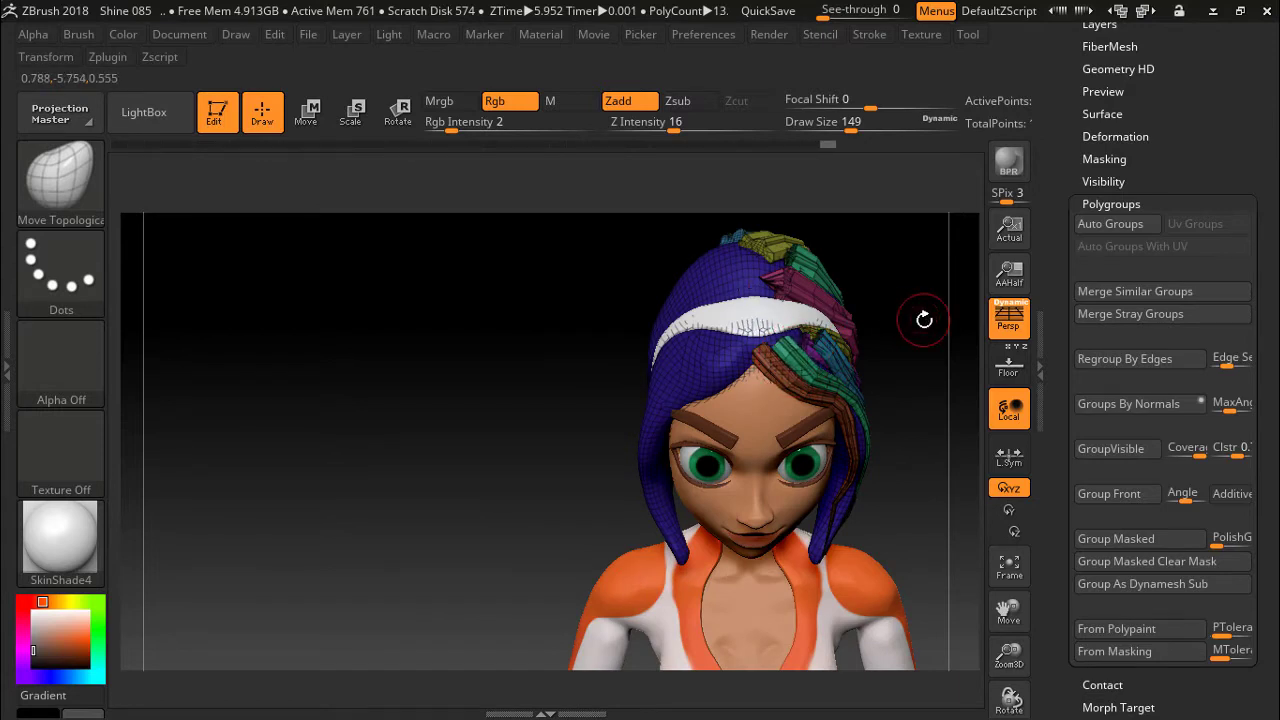
{"action": "mouse_move", "coordinate": [924, 319]}
{"action": "left_mouse_down"}
{"action": "mouse_move", "coordinate": [851, 257]}
{"action": "mouse_move", "coordinate": [903, 303]}
{"action": "left_mouse_up"}
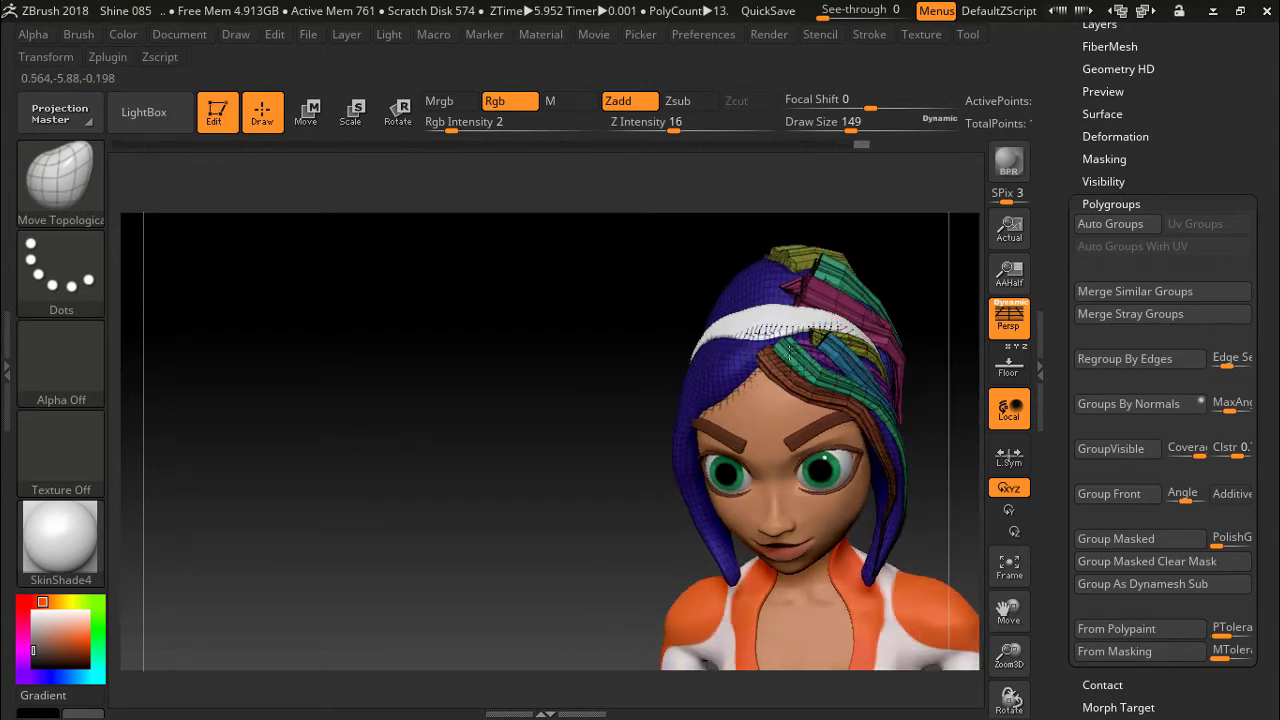
{"action": "mouse_move", "coordinate": [675, 380]}
{"action": "left_mouse_down"}
{"action": "mouse_move", "coordinate": [540, 326]}
{"action": "mouse_move", "coordinate": [750, 317]}
{"action": "mouse_move", "coordinate": [680, 311]}
{"action": "mouse_move", "coordinate": [714, 329]}
{"action": "left_mouse_up"}
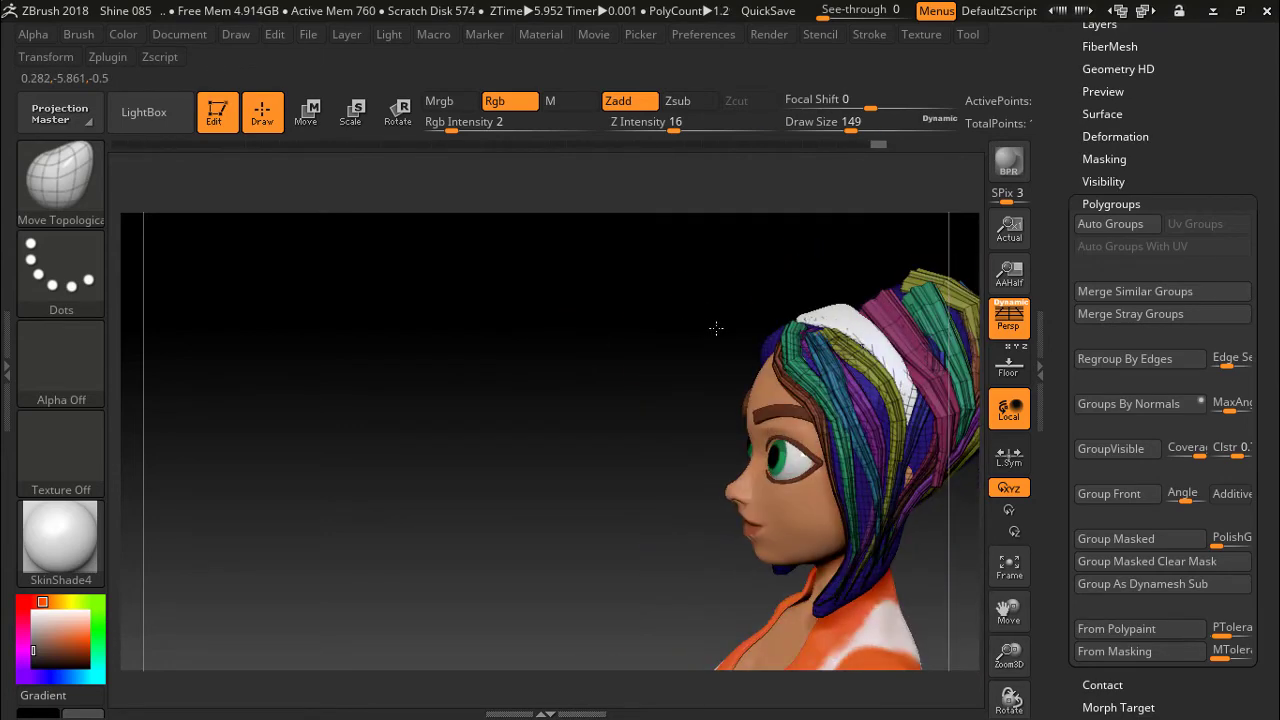
Smooth the hair strands along the side of the head with Shift-Smooth, checking front and left profiles.
{"action": "key", "text": "shift"}
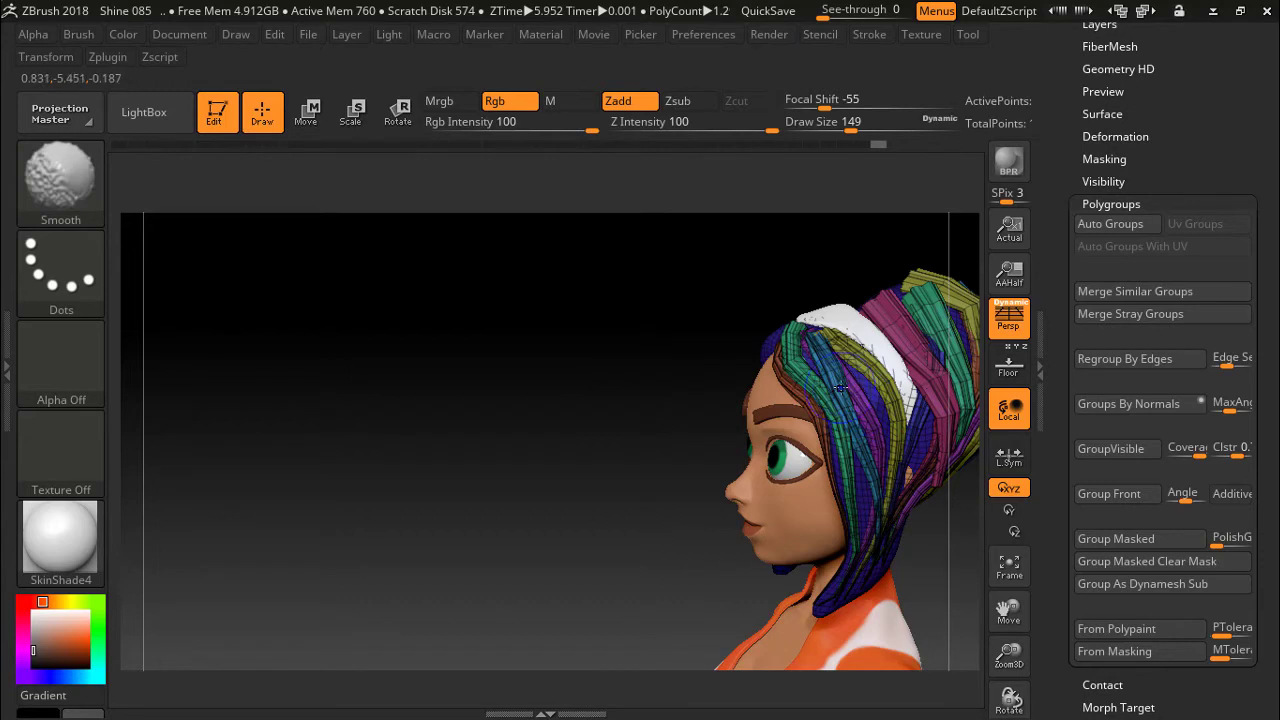
{"action": "left_click_drag", "start_coordinate": [840, 387], "coordinate": [878, 477], "text": "shift"}
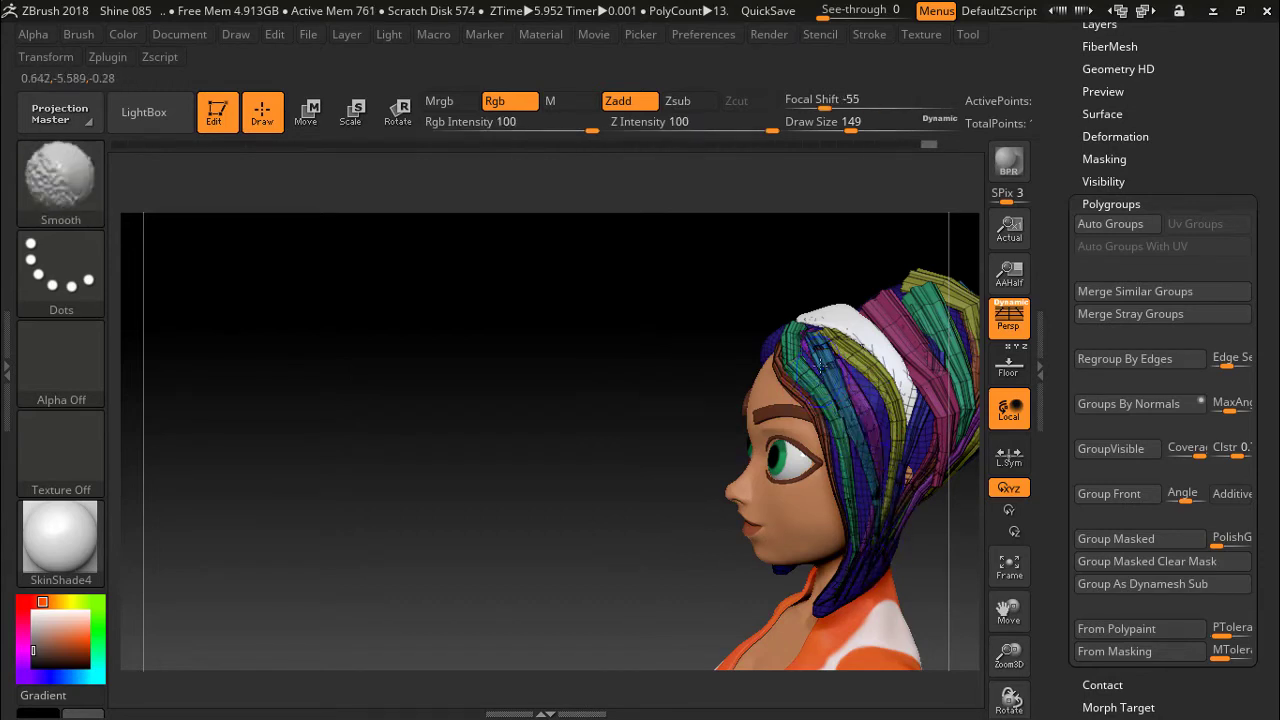
{"action": "mouse_move", "coordinate": [609, 371]}
{"action": "left_mouse_down"}
{"action": "mouse_move", "coordinate": [676, 355]}
{"action": "mouse_move", "coordinate": [843, 445]}
{"action": "left_mouse_up"}
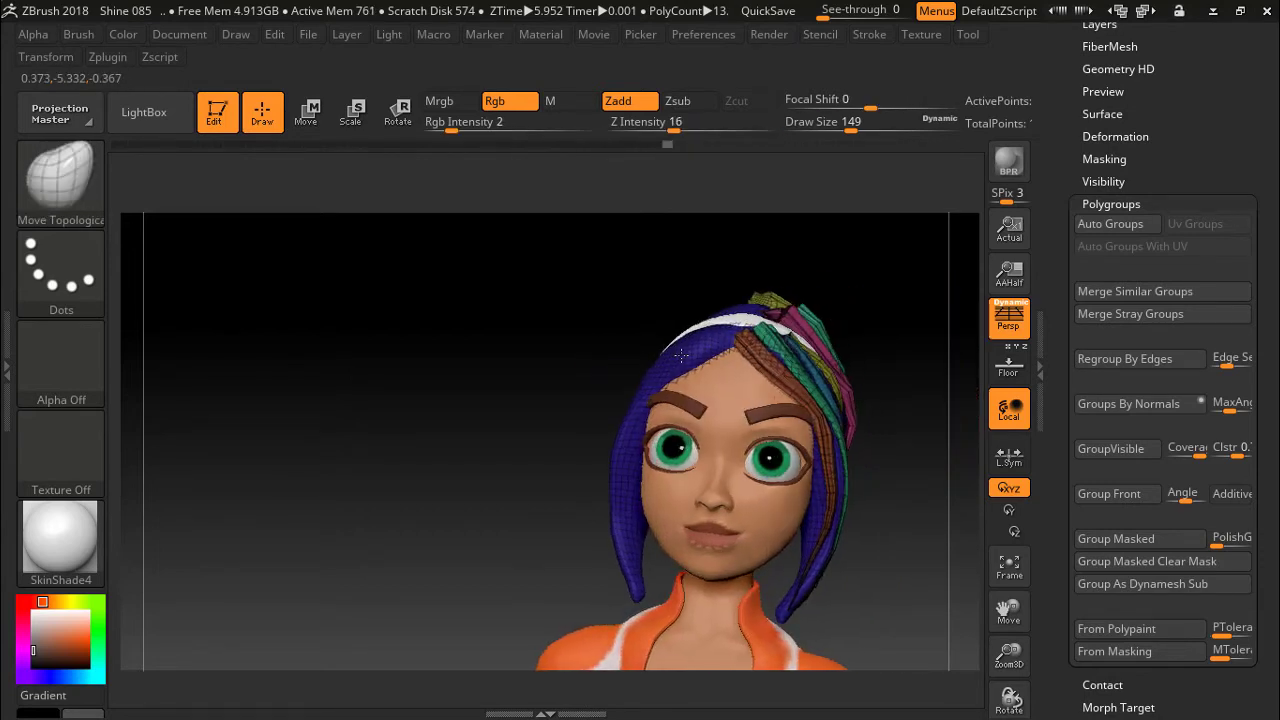
{"action": "key", "text": "shift"}
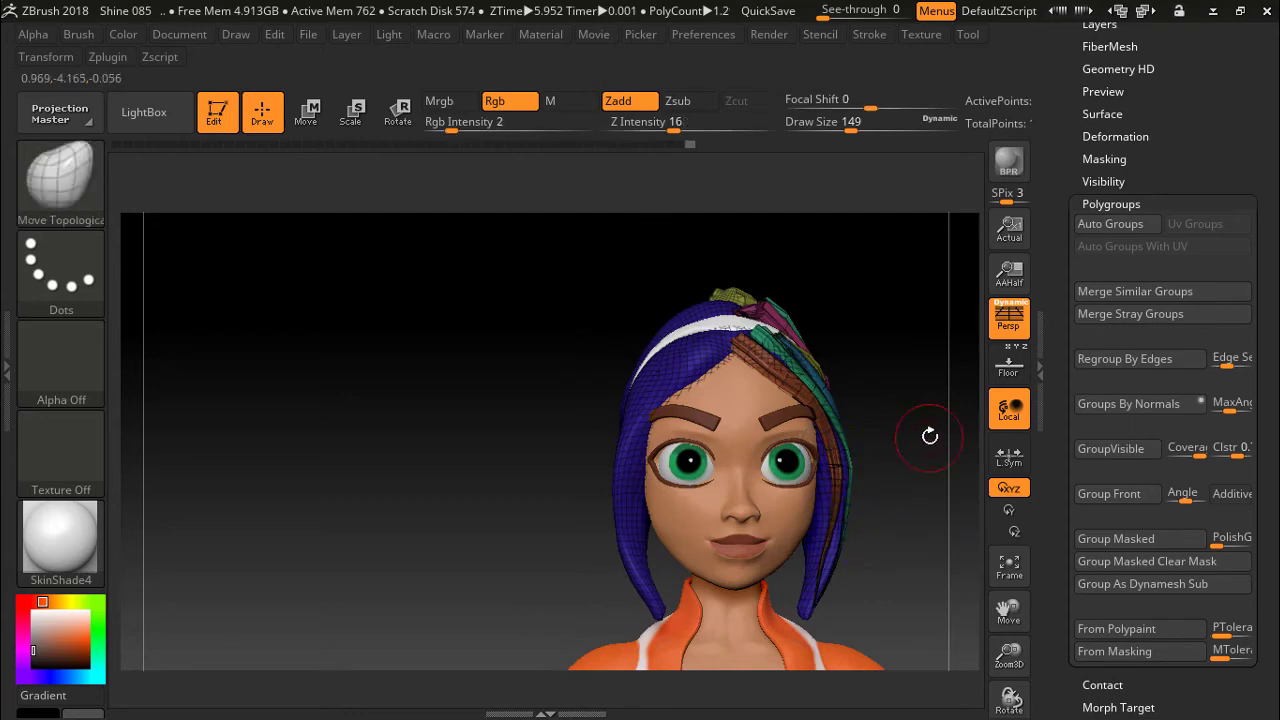
{"action": "mouse_move", "coordinate": [923, 434]}
{"action": "left_mouse_down"}
{"action": "mouse_move", "coordinate": [826, 440]}
{"action": "mouse_move", "coordinate": [928, 450]}
{"action": "mouse_move", "coordinate": [611, 380]}
{"action": "mouse_move", "coordinate": [686, 397]}
{"action": "mouse_move", "coordinate": [913, 297]}
{"action": "left_mouse_up"}
{"action": "key", "text": "shift"}
{"action": "key", "text": "shift"}
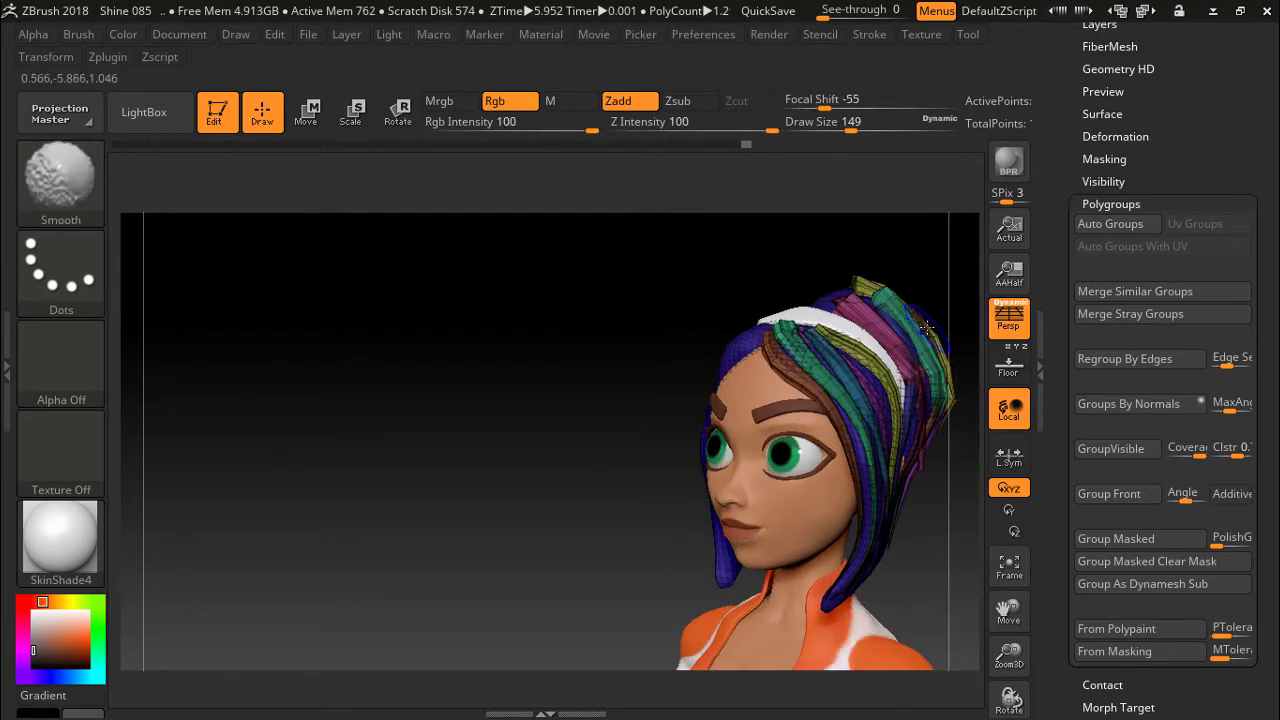
Orbit around the back and top of the head to check the smoothed strands.
{"action": "left_click_drag", "start_coordinate": [620, 297], "coordinate": [910, 432]}
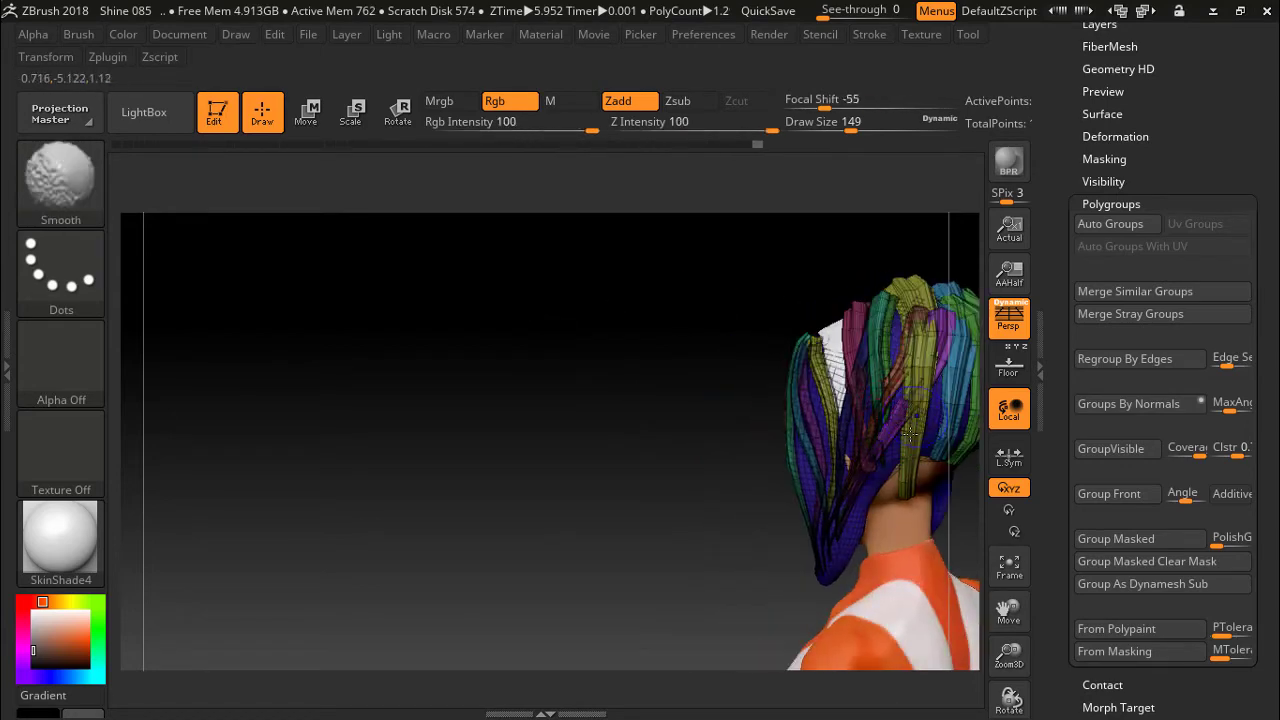
{"action": "mouse_move", "coordinate": [826, 545]}
{"action": "left_mouse_down", "text": "shift"}
{"action": "mouse_move", "coordinate": [634, 434]}
{"action": "mouse_move", "coordinate": [878, 465]}
{"action": "left_mouse_up", "text": "shift"}
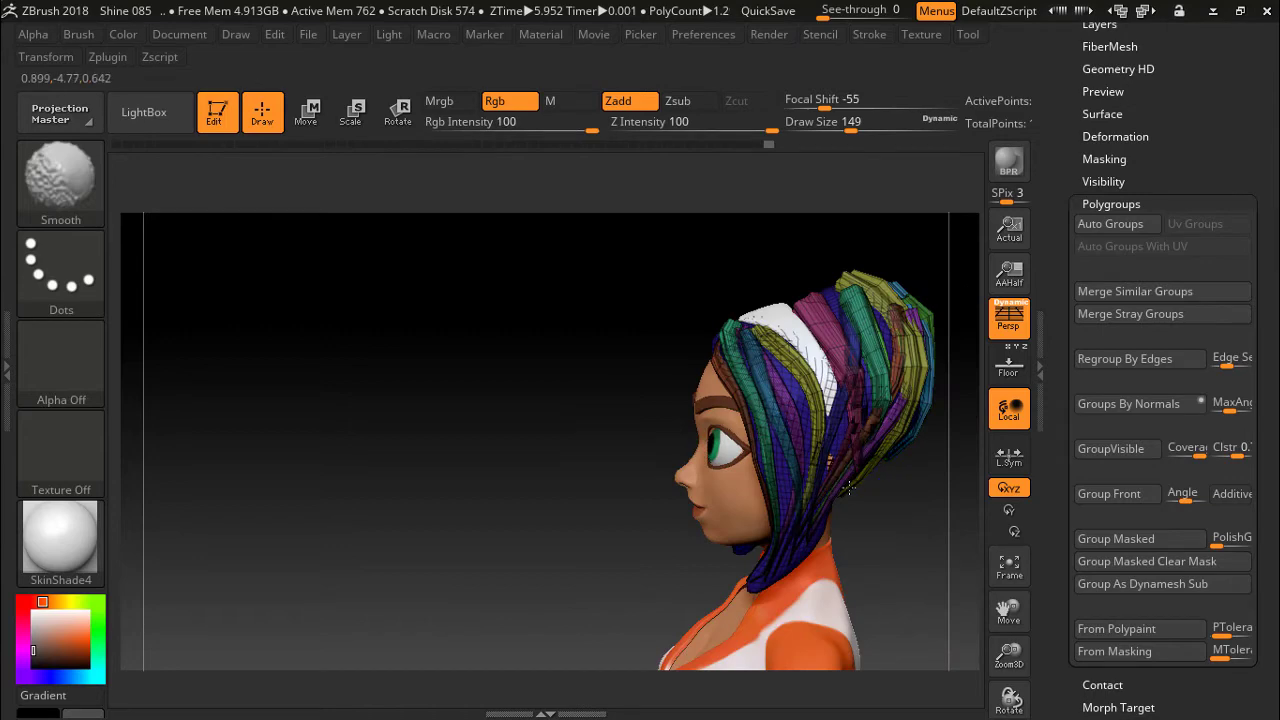
{"action": "left_click_drag", "start_coordinate": [666, 457], "coordinate": [790, 450]}
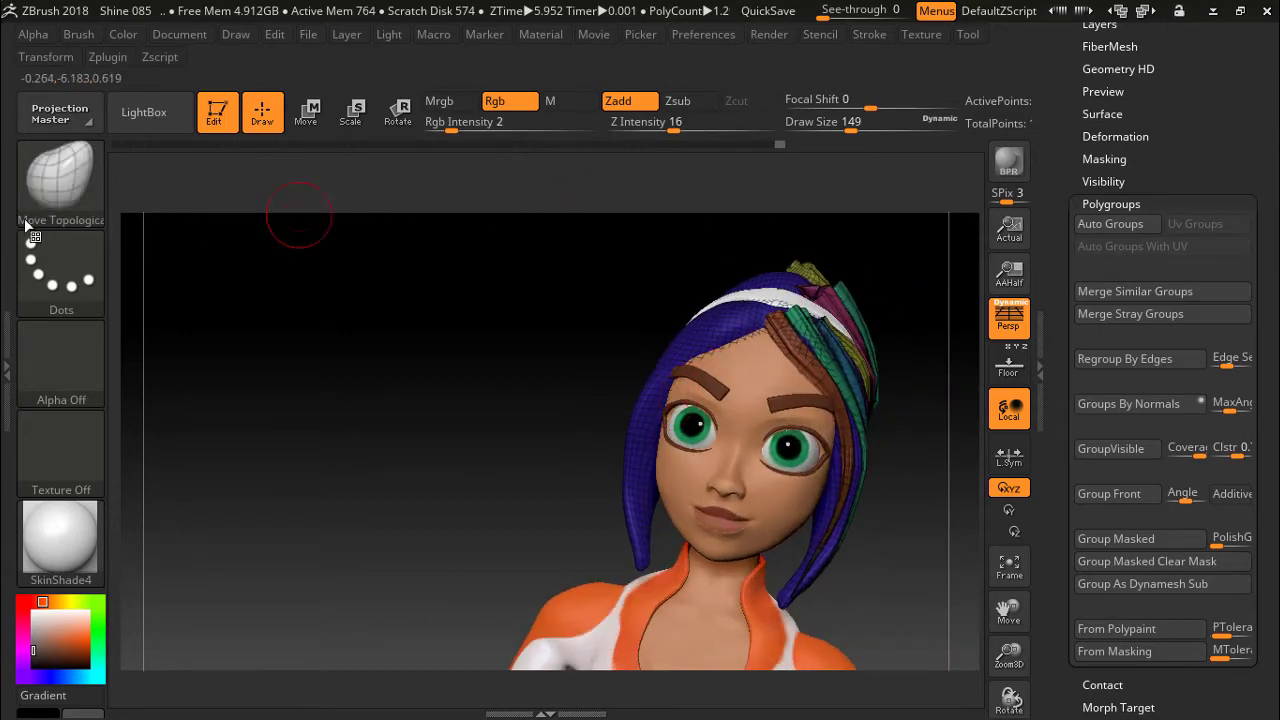
{"action": "mouse_move", "coordinate": [561, 221]}
{"action": "left_mouse_down"}
{"action": "mouse_move", "coordinate": [491, 260]}
{"action": "mouse_move", "coordinate": [477, 222]}
{"action": "mouse_move", "coordinate": [558, 245]}
{"action": "mouse_move", "coordinate": [546, 243]}
{"action": "left_mouse_up"}
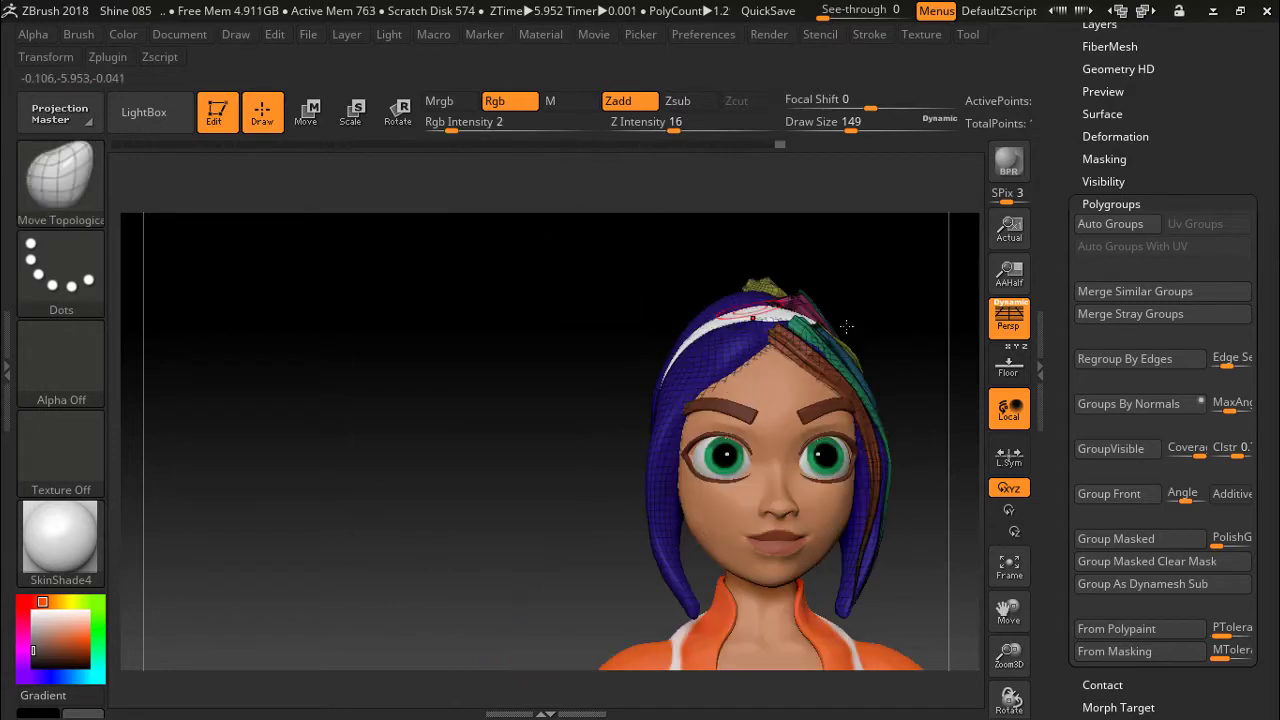
{"action": "left_click_drag", "start_coordinate": [1012, 620], "coordinate": [990, 622]}
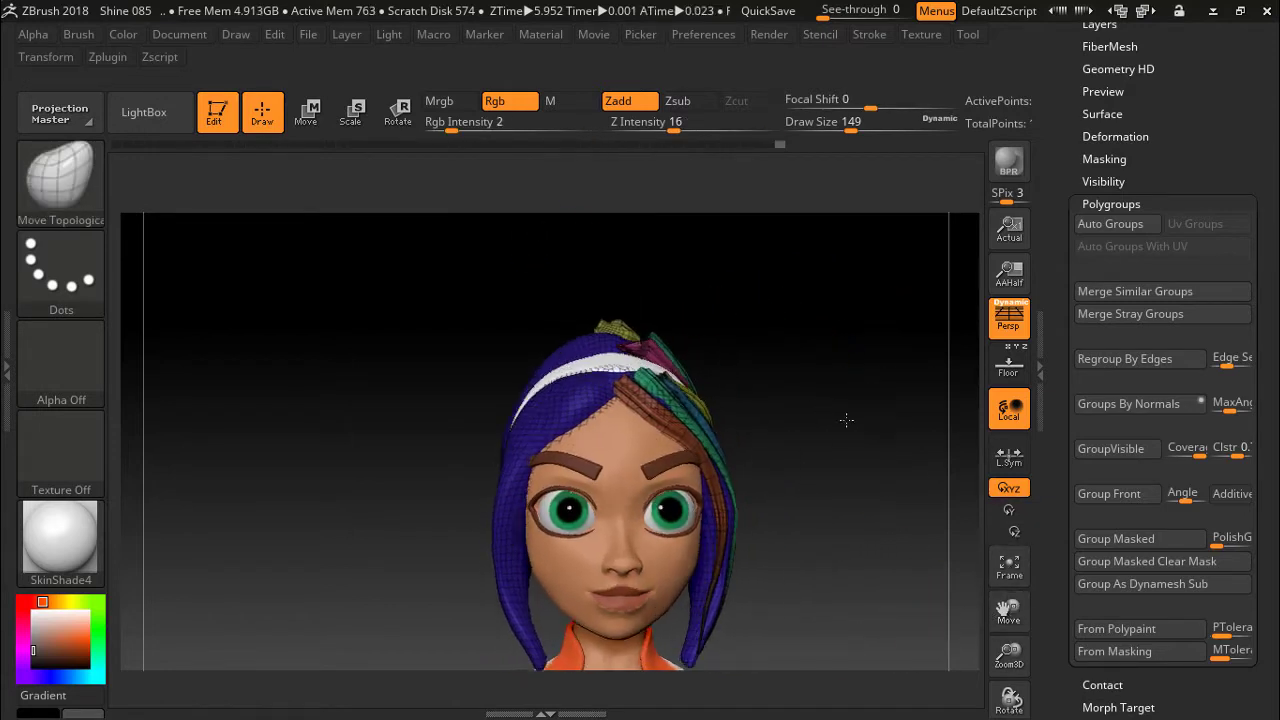
{"action": "mouse_move", "coordinate": [846, 420]}
{"action": "left_mouse_down"}
{"action": "mouse_move", "coordinate": [820, 479]}
{"action": "mouse_move", "coordinate": [704, 400]}
{"action": "left_mouse_up"}
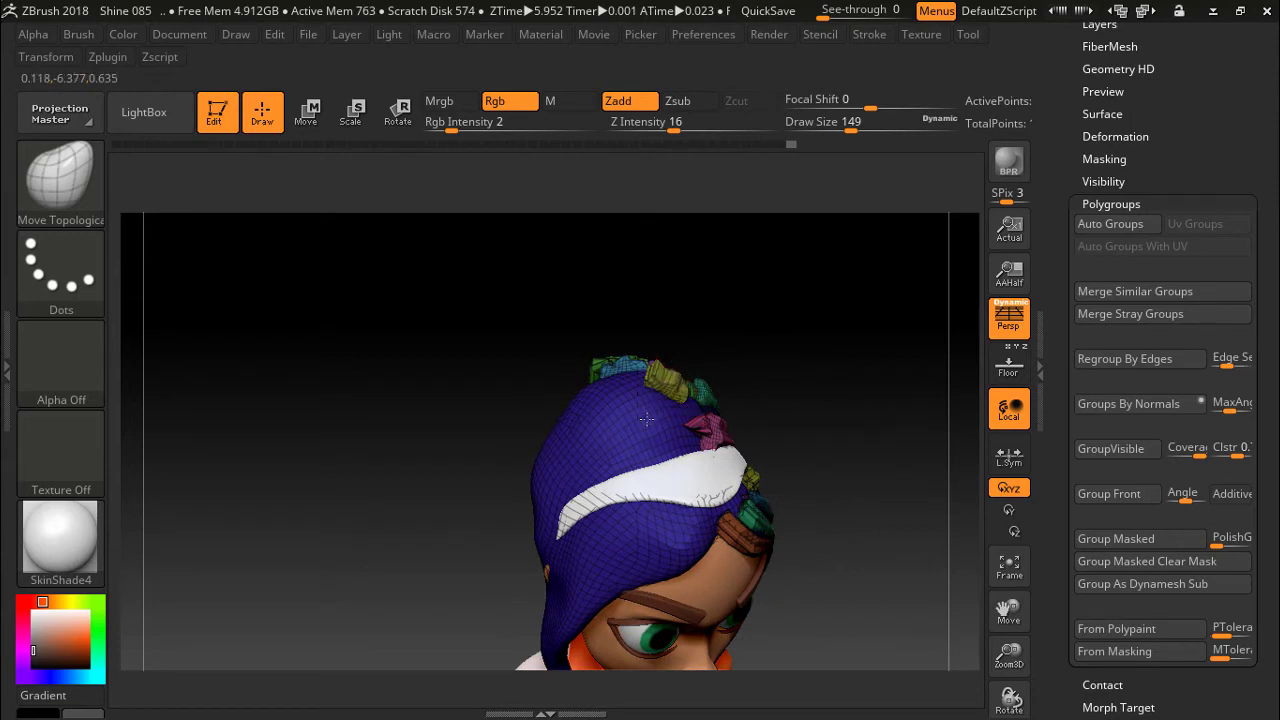
Zoom in on the top of the head, pull the magenta strip, and undo the green strip's reshape.
{"action": "left_click_drag", "start_coordinate": [889, 382], "coordinate": [869, 342], "text": "shift"}
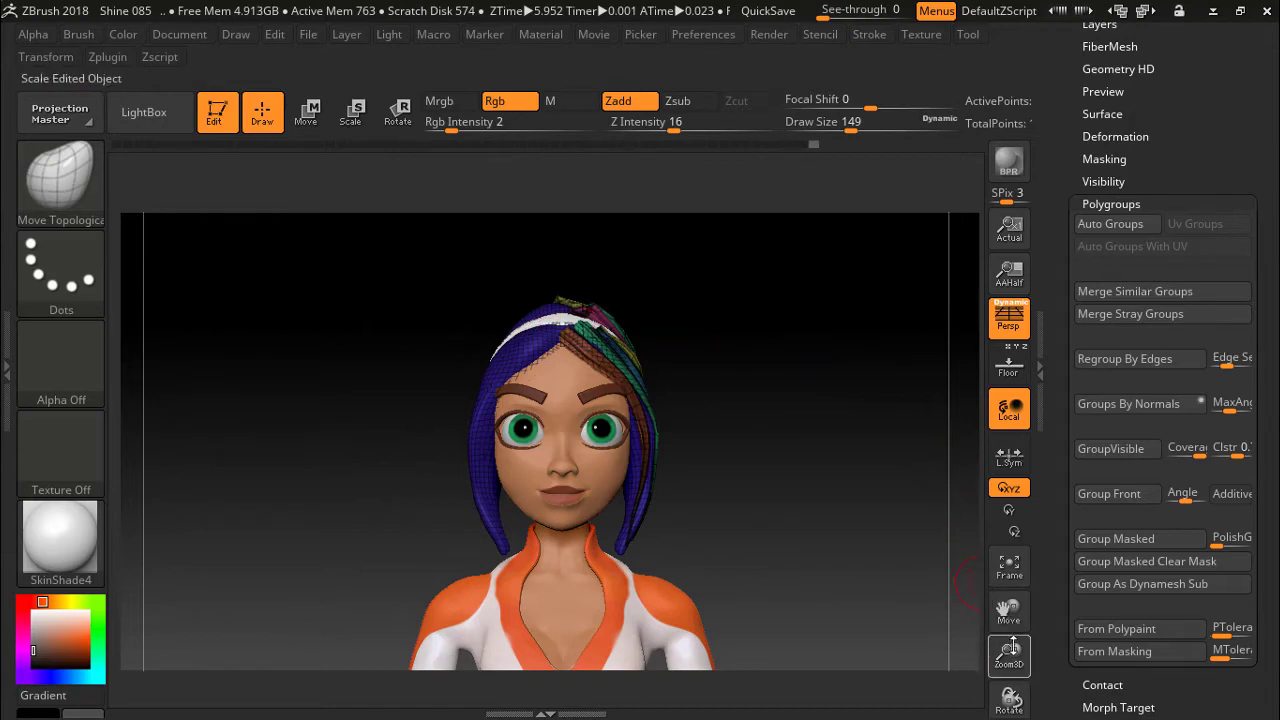
{"action": "left_click_drag", "start_coordinate": [1008, 655], "coordinate": [1042, 514]}
{"action": "left_click_drag", "start_coordinate": [895, 324], "coordinate": [754, 362]}
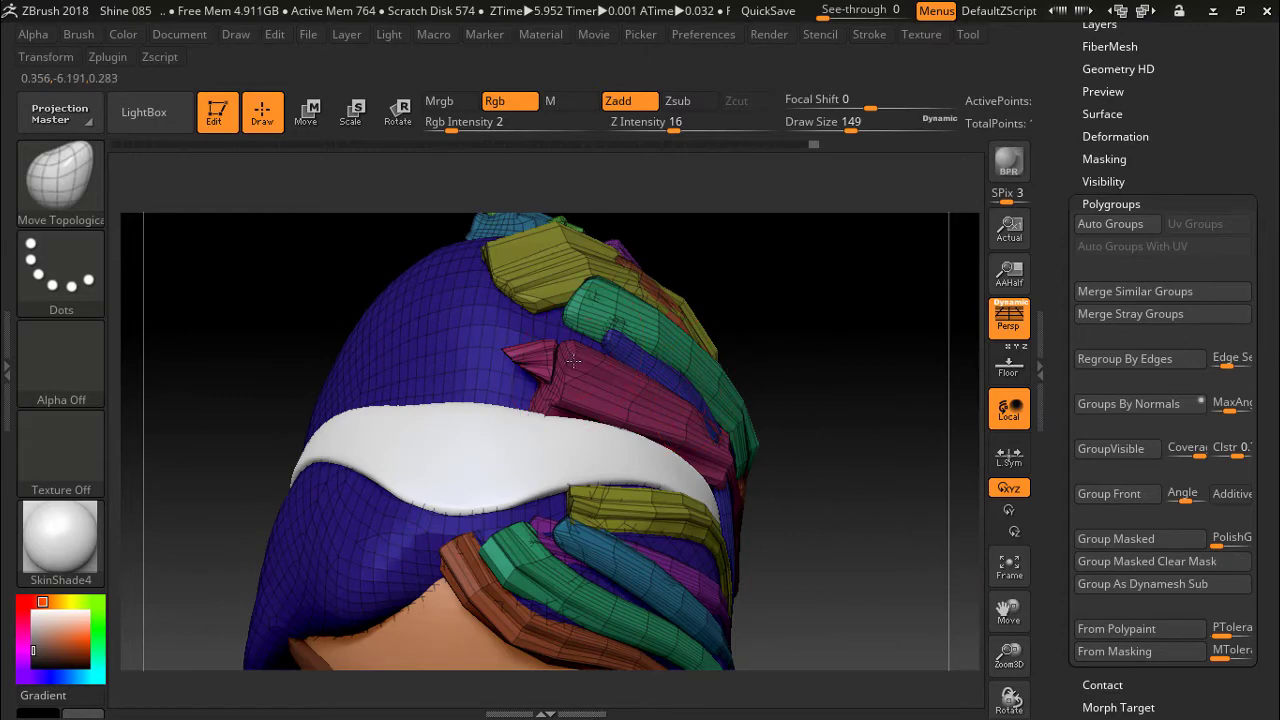
{"action": "left_click_drag", "start_coordinate": [425, 388], "coordinate": [292, 430]}
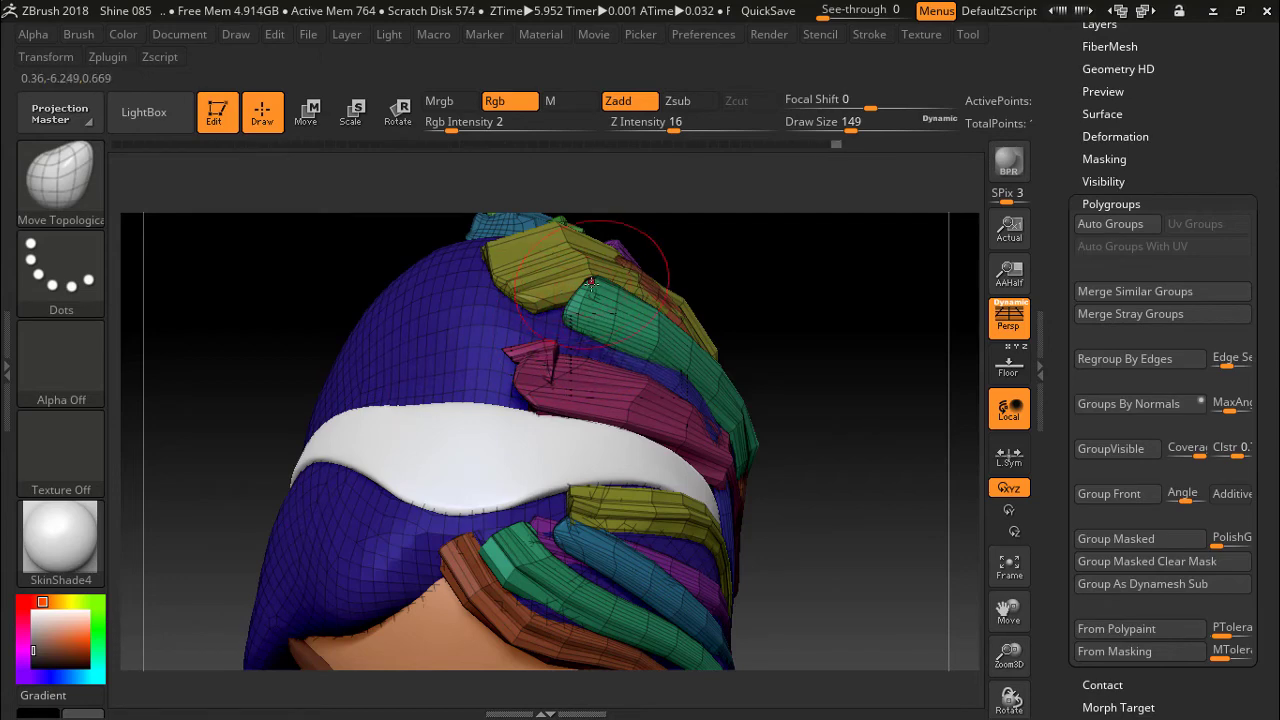
{"action": "left_click_drag", "start_coordinate": [591, 284], "coordinate": [600, 320]}
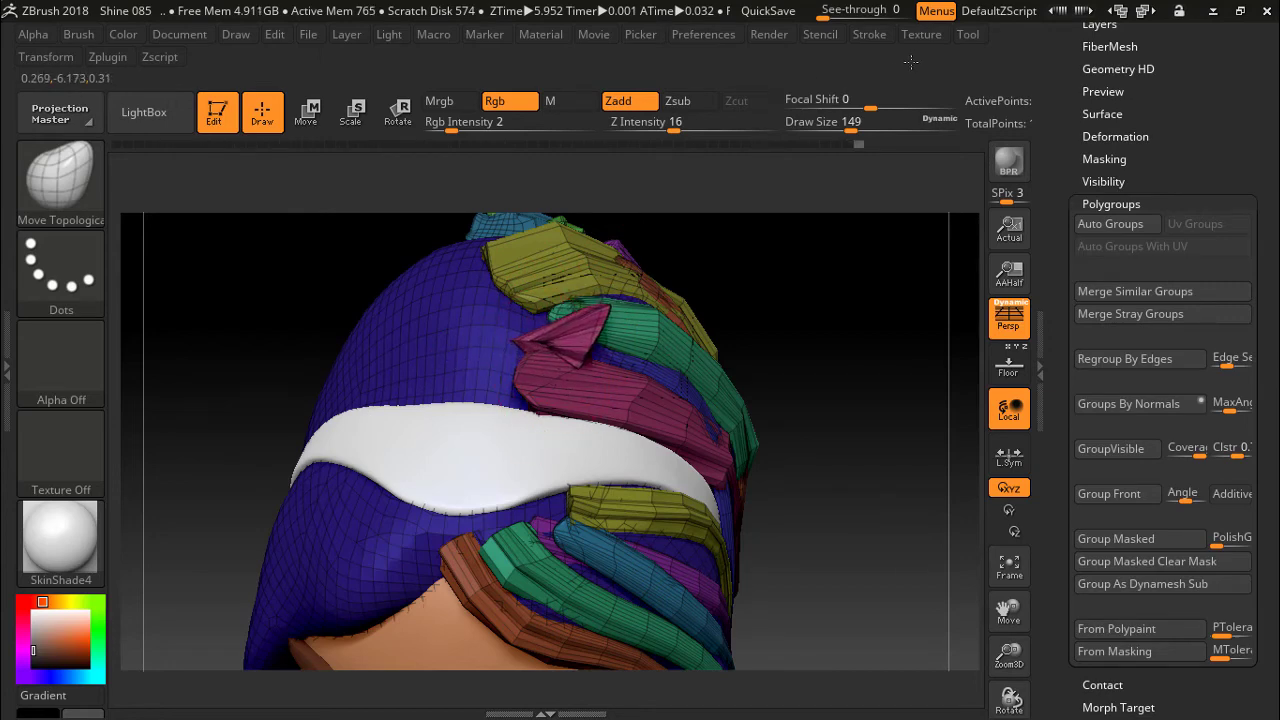
{"action": "key", "text": "ctrl+shift+z"}
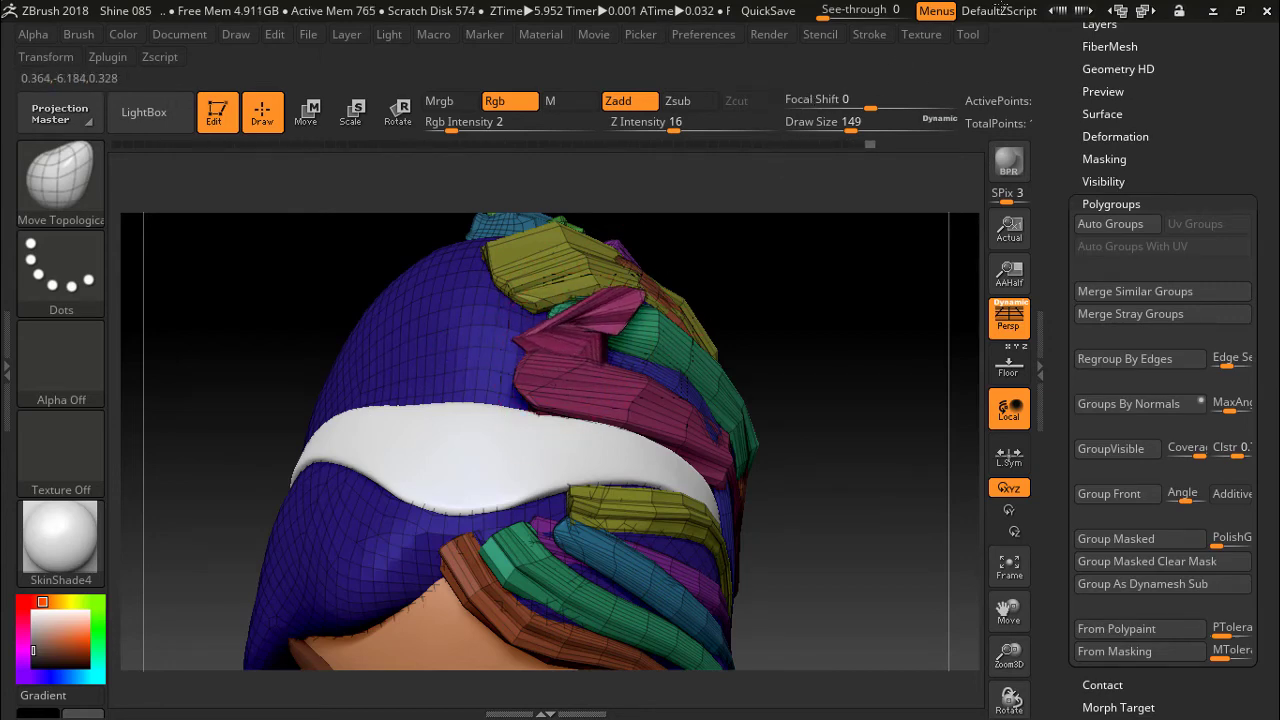
Bend the magenta strand's tip up to the left, then pull it down into place.
{"action": "mouse_move", "coordinate": [897, 257]}
{"action": "left_mouse_down"}
{"action": "mouse_move", "coordinate": [776, 310]}
{"action": "mouse_move", "coordinate": [850, 297]}
{"action": "left_mouse_up"}
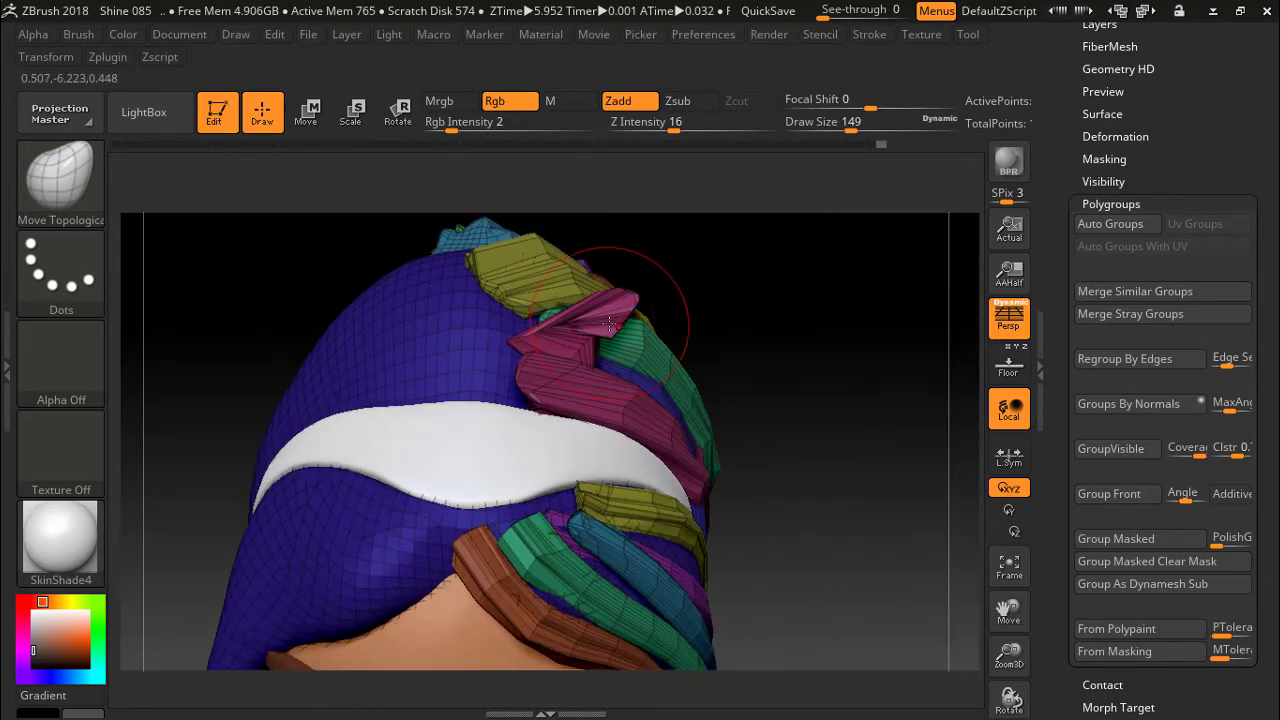
{"action": "mouse_move", "coordinate": [620, 315]}
{"action": "left_mouse_down"}
{"action": "mouse_move", "coordinate": [545, 270]}
{"action": "mouse_move", "coordinate": [530, 338]}
{"action": "left_mouse_up"}
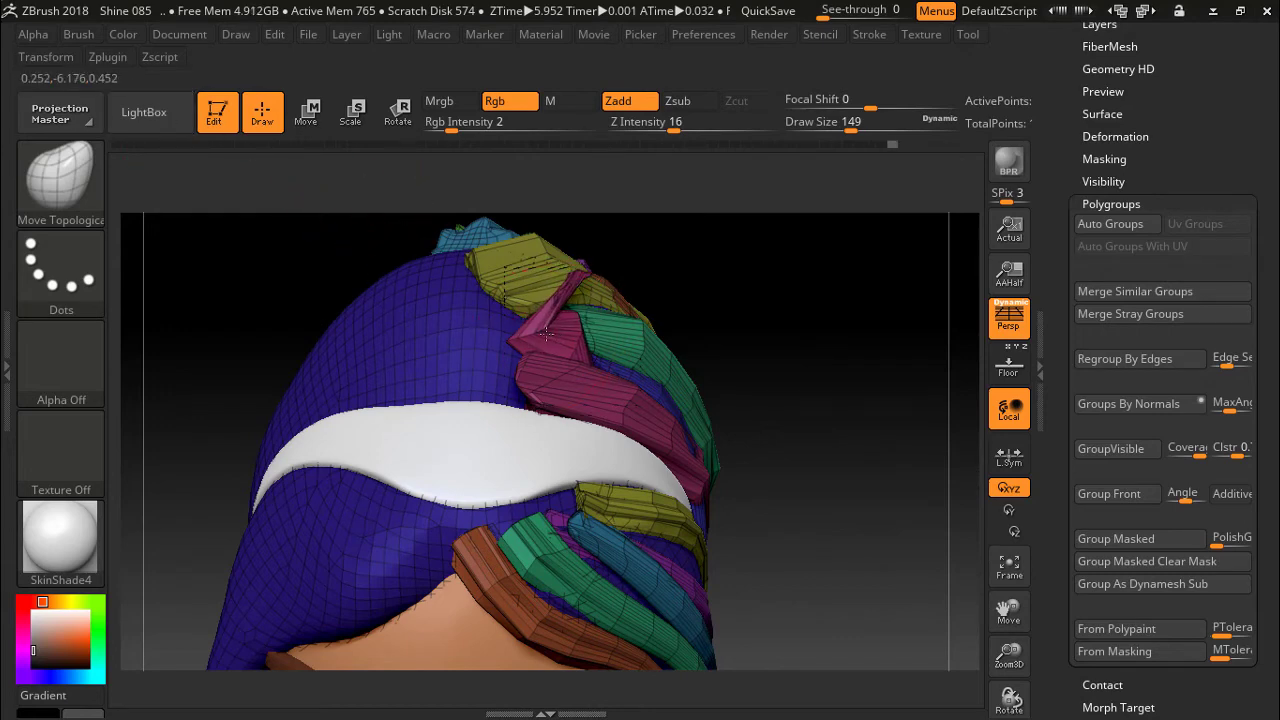
{"action": "mouse_move", "coordinate": [908, 234]}
{"action": "left_mouse_down"}
{"action": "mouse_move", "coordinate": [823, 337]}
{"action": "mouse_move", "coordinate": [823, 371]}
{"action": "left_mouse_up"}
{"action": "right_click_drag", "start_coordinate": [825, 355], "coordinate": [723, 357]}
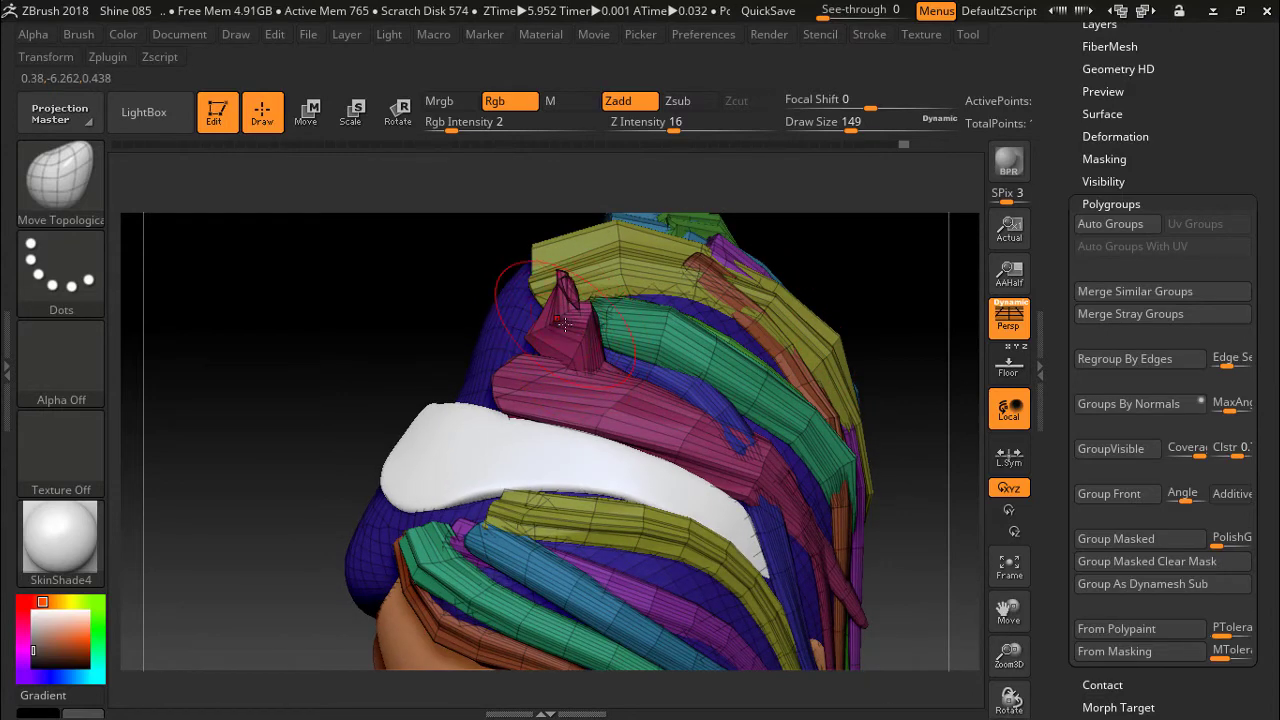
{"action": "right_click_drag", "start_coordinate": [805, 289], "coordinate": [836, 438]}
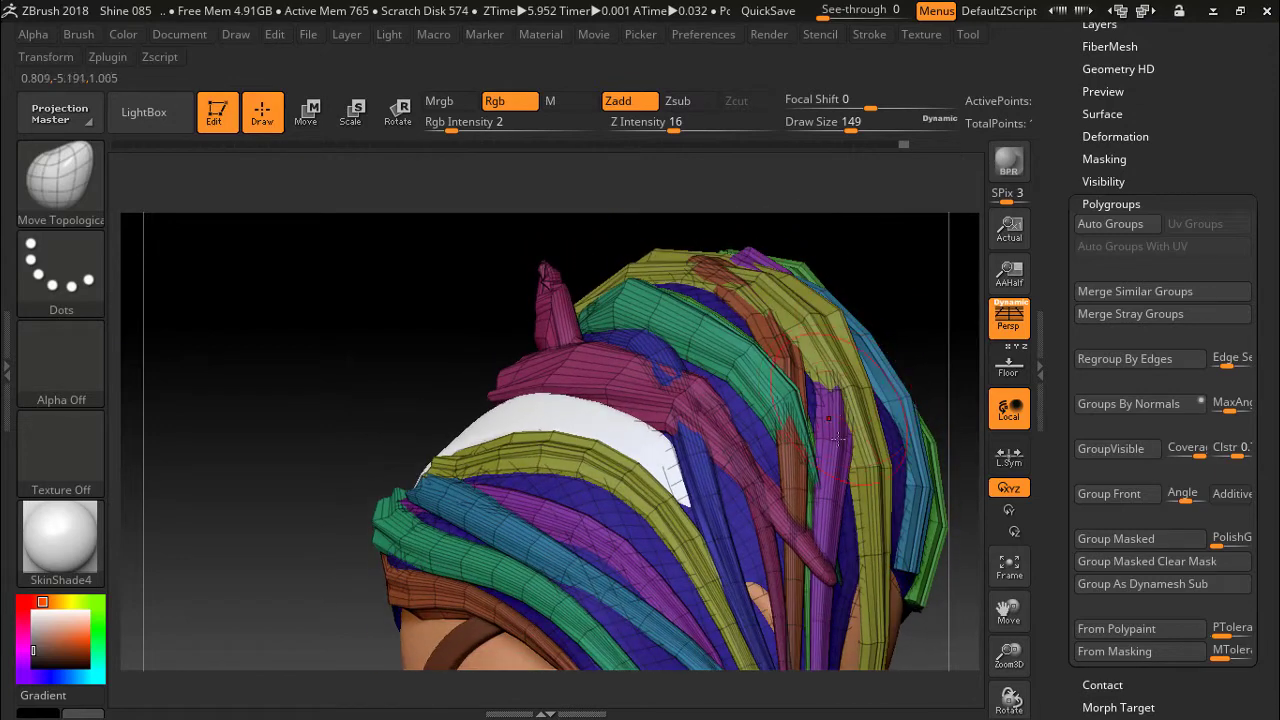
{"action": "left_click_drag", "start_coordinate": [846, 566], "coordinate": [805, 648]}
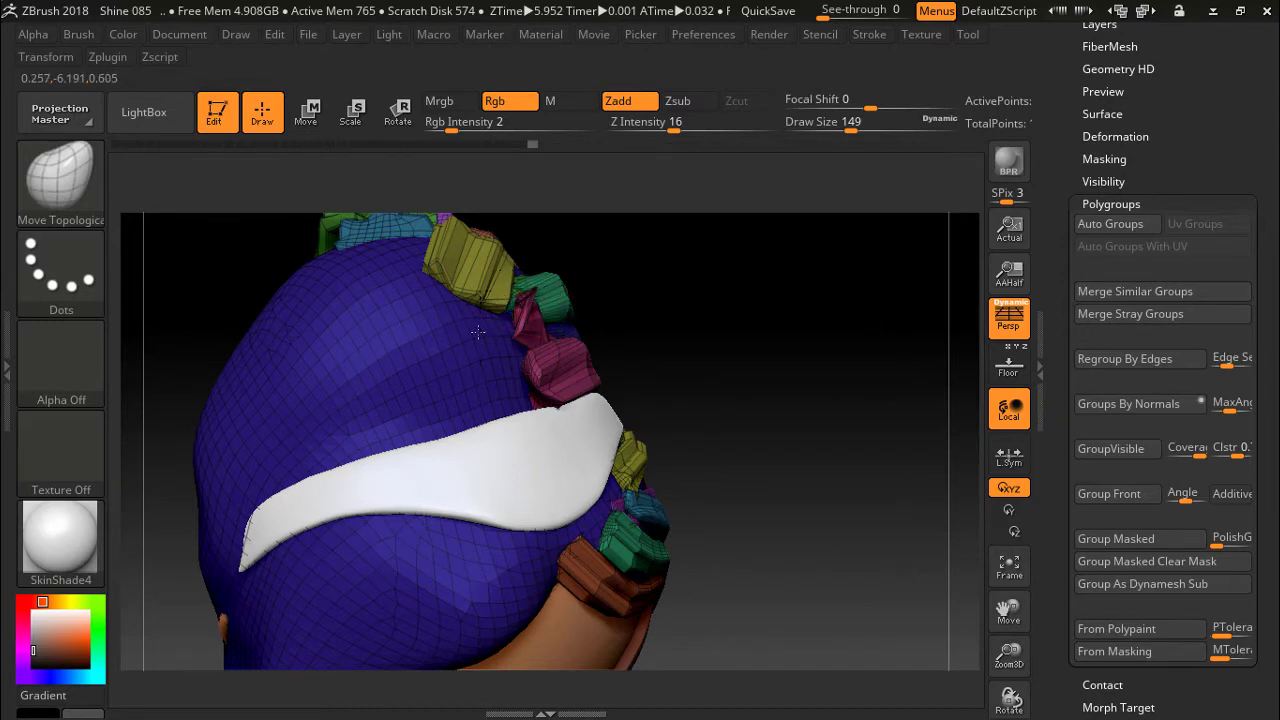
Frame the whole head in a side view with polyframe display off so the hair shows plain grey.
{"action": "mouse_move", "coordinate": [741, 335]}
{"action": "left_mouse_down"}
{"action": "mouse_move", "coordinate": [669, 266]}
{"action": "mouse_move", "coordinate": [720, 285]}
{"action": "mouse_move", "coordinate": [754, 276]}
{"action": "mouse_move", "coordinate": [737, 309]}
{"action": "mouse_move", "coordinate": [618, 301]}
{"action": "left_mouse_up"}
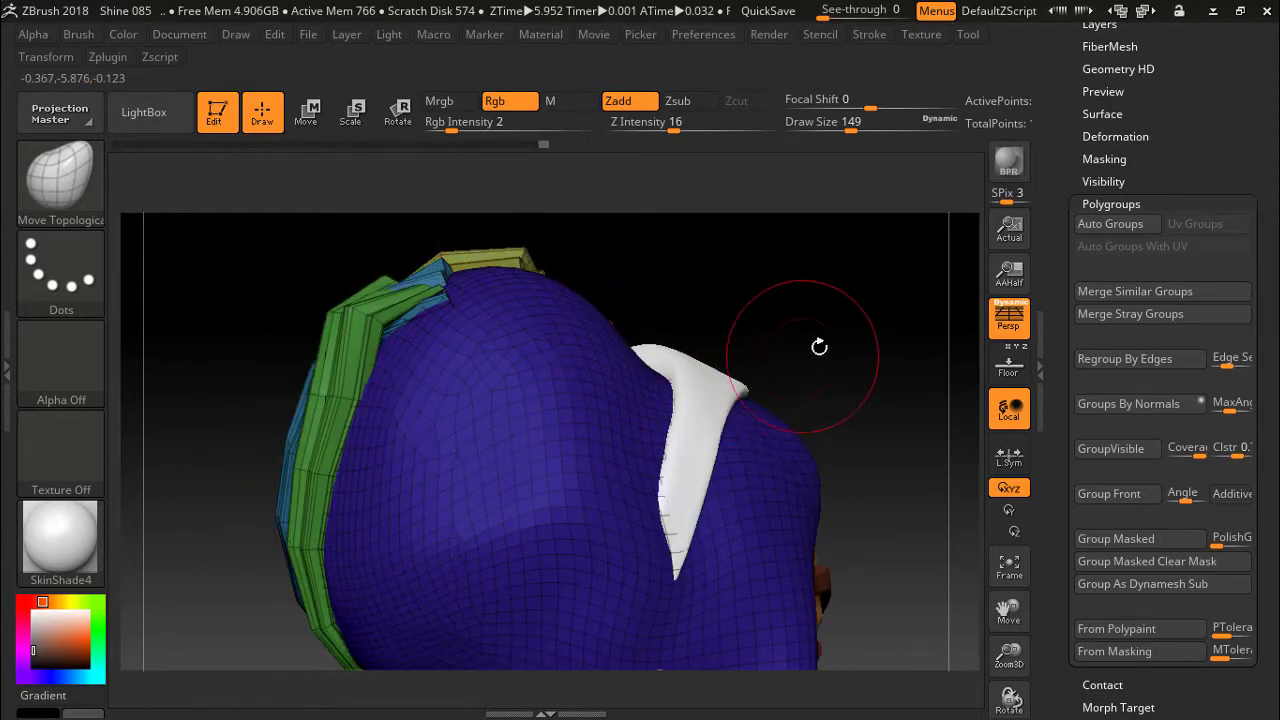
{"action": "mouse_move", "coordinate": [817, 343]}
{"action": "left_mouse_down"}
{"action": "mouse_move", "coordinate": [925, 327]}
{"action": "mouse_move", "coordinate": [686, 331]}
{"action": "mouse_move", "coordinate": [890, 470]}
{"action": "mouse_move", "coordinate": [845, 388]}
{"action": "mouse_move", "coordinate": [943, 371]}
{"action": "mouse_move", "coordinate": [387, 374]}
{"action": "mouse_move", "coordinate": [1085, 316]}
{"action": "left_mouse_up"}
{"action": "mouse_move", "coordinate": [900, 360]}
{"action": "left_mouse_down"}
{"action": "mouse_move", "coordinate": [809, 366]}
{"action": "mouse_move", "coordinate": [834, 366]}
{"action": "mouse_move", "coordinate": [828, 320]}
{"action": "mouse_move", "coordinate": [751, 320]}
{"action": "mouse_move", "coordinate": [934, 317]}
{"action": "mouse_move", "coordinate": [783, 339]}
{"action": "left_mouse_up"}
{"action": "key", "text": "f"}
{"action": "key", "text": "shift+f"}
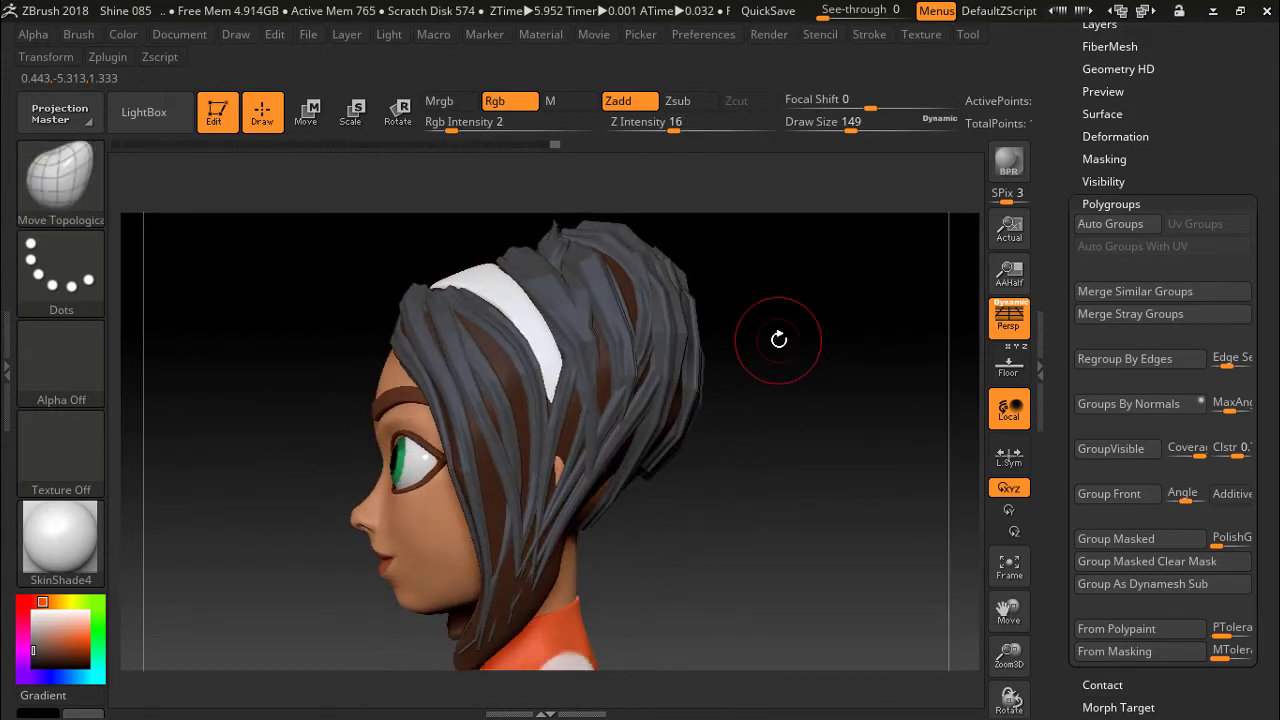
{"action": "mouse_move", "coordinate": [938, 306]}
{"action": "left_mouse_down"}
{"action": "mouse_move", "coordinate": [803, 323]}
{"action": "mouse_move", "coordinate": [906, 323]}
{"action": "mouse_move", "coordinate": [955, 283]}
{"action": "left_mouse_up"}
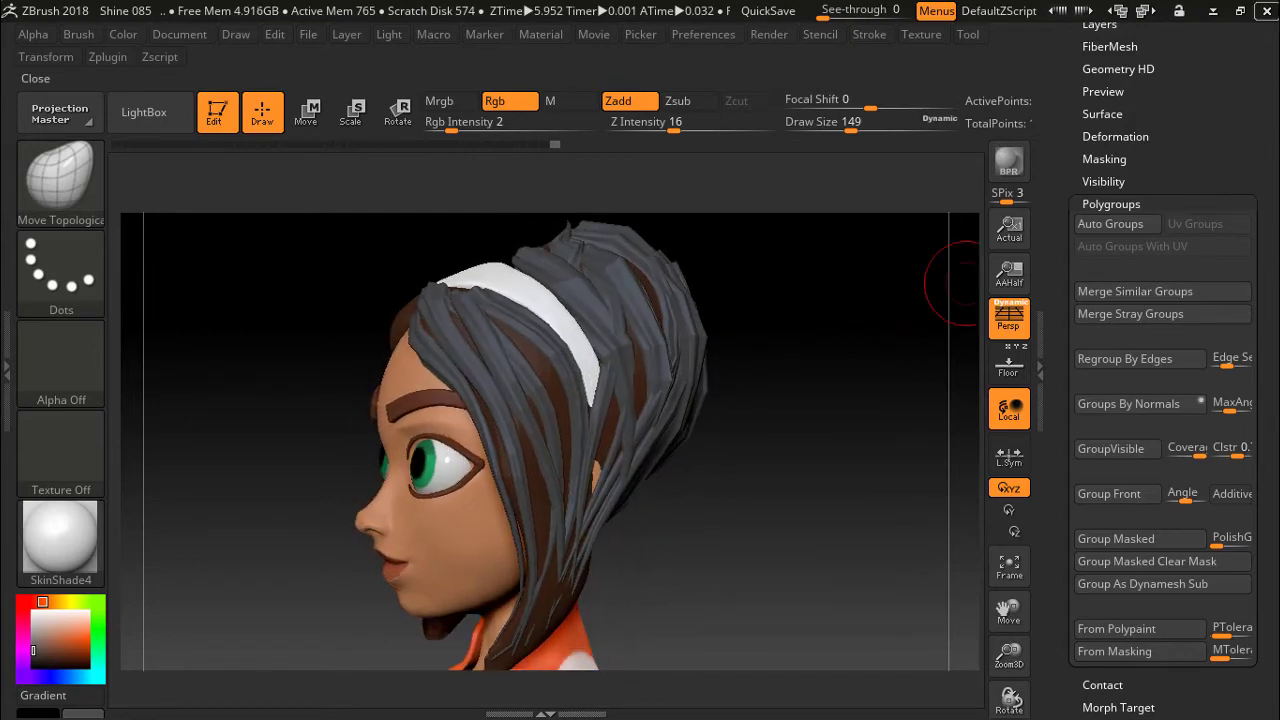
{"action": "left_click", "coordinate": [1217, 12]}
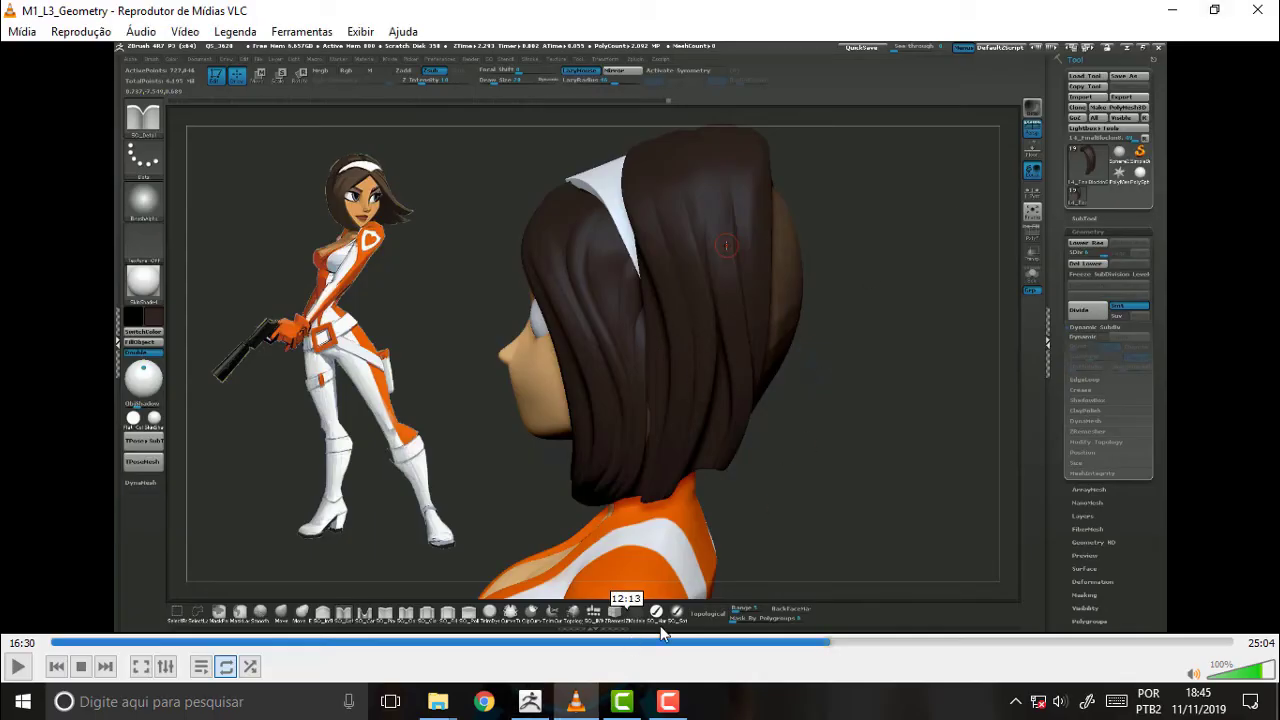
{"action": "left_click", "coordinate": [530, 701]}
{"action": "left_click_drag", "start_coordinate": [861, 336], "coordinate": [779, 348]}
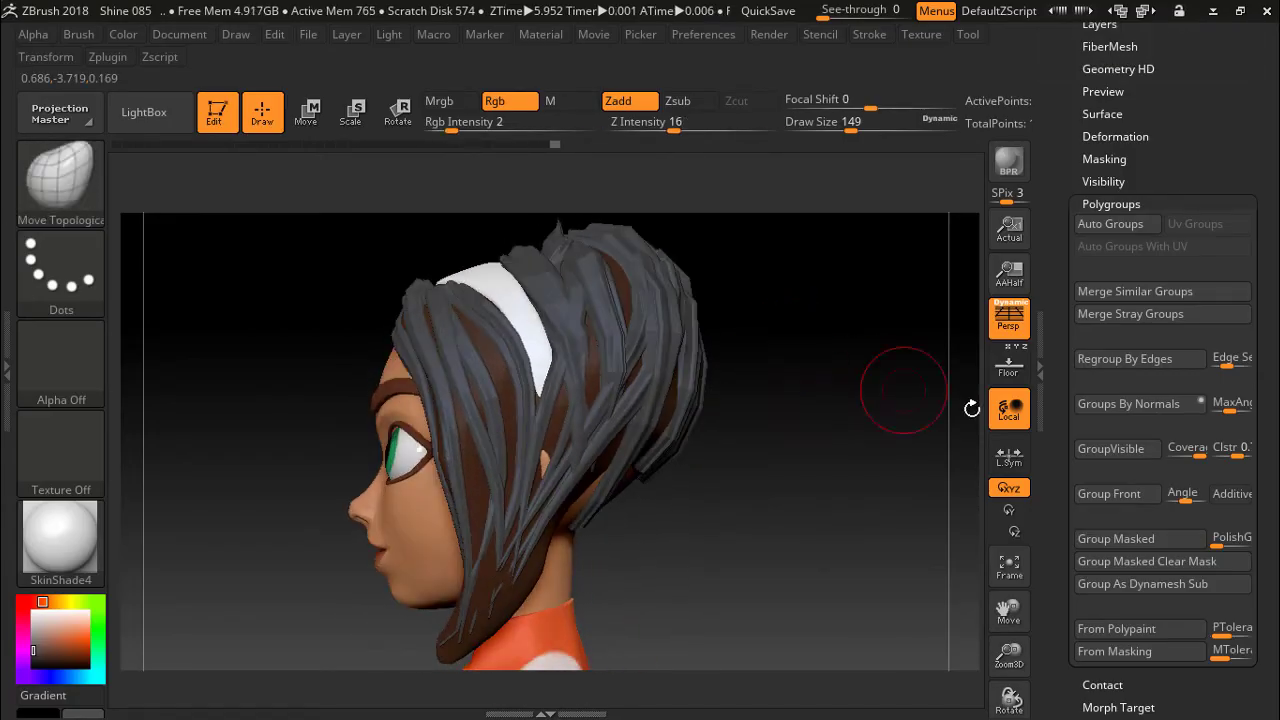
Set Geometry > DynaMesh Resolution to 128 and toggle DynaMesh off and on to remesh the hair.
{"action": "mouse_move", "coordinate": [1266, 161]}
{"action": "left_mouse_down"}
{"action": "mouse_move", "coordinate": [1272, 272]}
{"action": "mouse_move", "coordinate": [1277, 120]}
{"action": "mouse_move", "coordinate": [1277, 234]}
{"action": "mouse_move", "coordinate": [1241, 300]}
{"action": "left_mouse_up"}
{"action": "left_click", "coordinate": [1113, 262]}
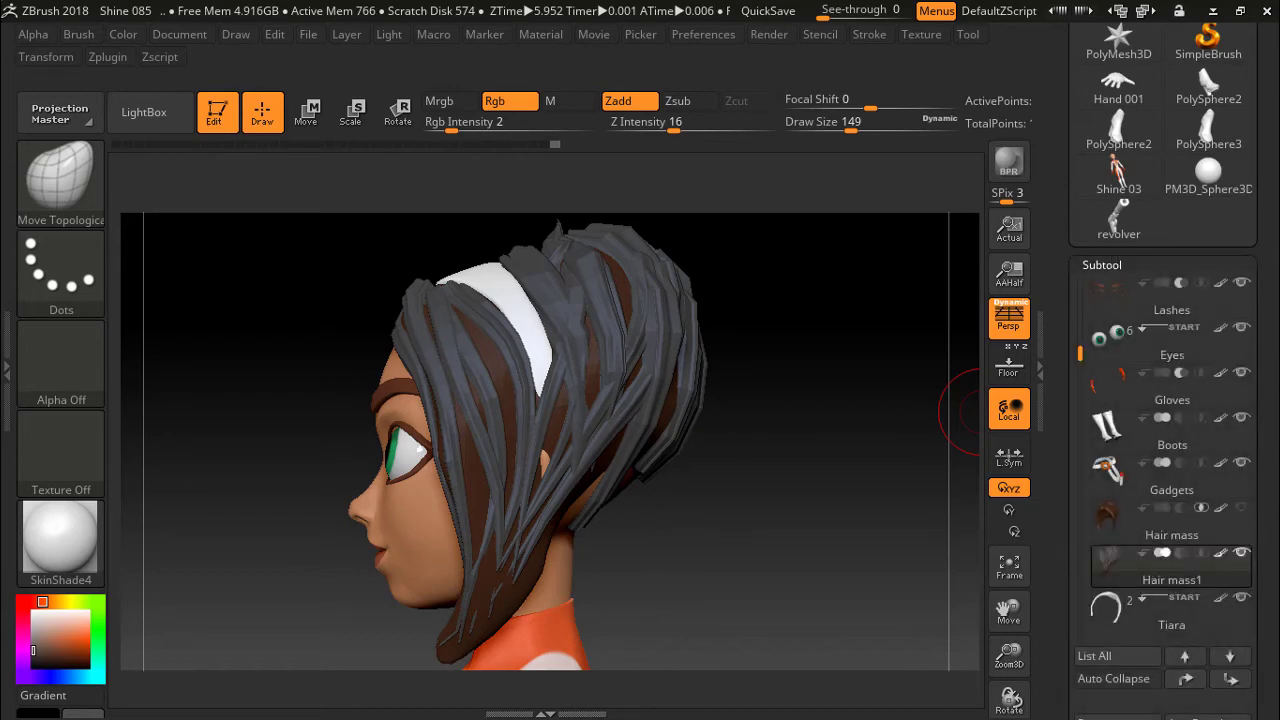
{"action": "left_click_drag", "start_coordinate": [1273, 260], "coordinate": [1273, 44]}
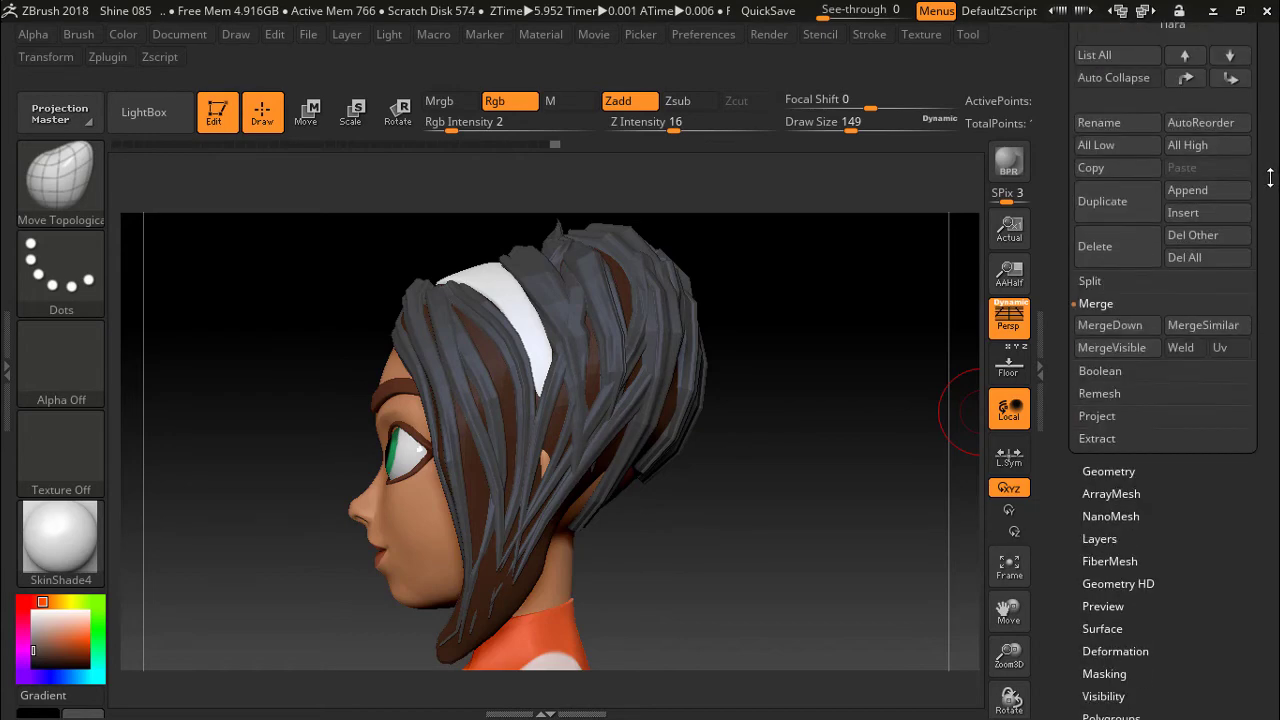
{"action": "left_click", "coordinate": [1105, 472]}
{"action": "left_click_drag", "start_coordinate": [1226, 224], "coordinate": [1226, 414]}
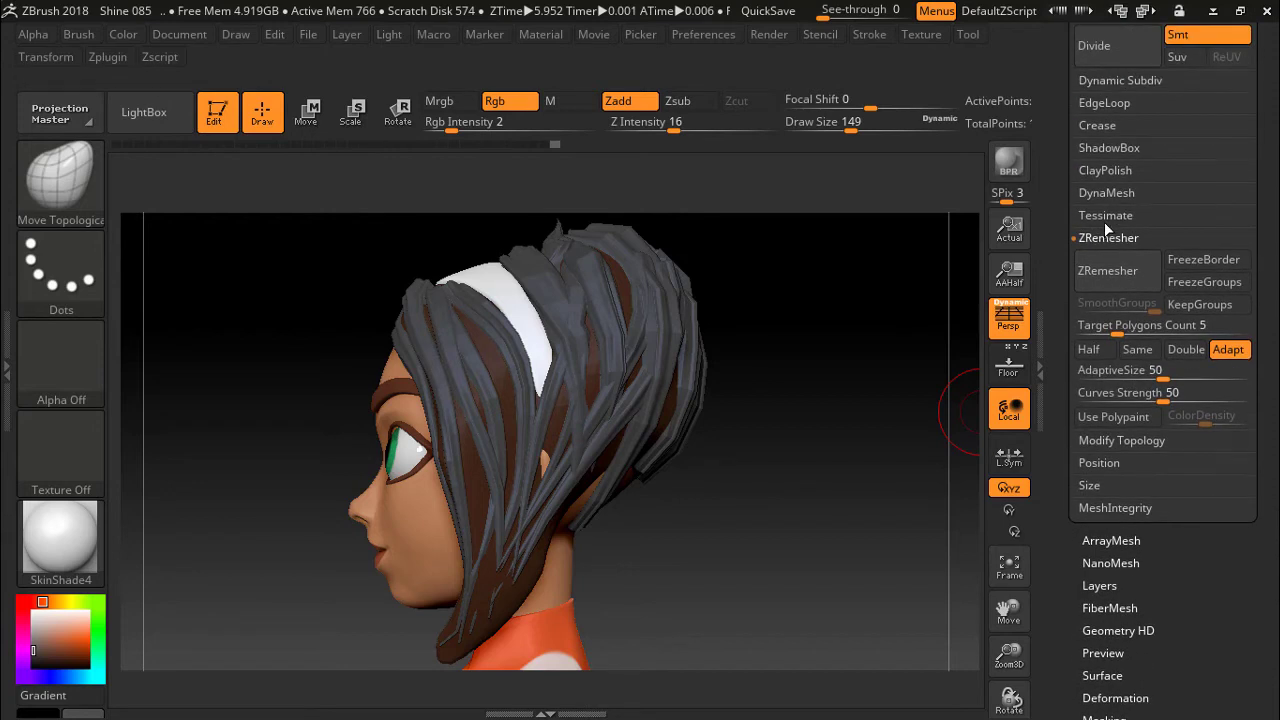
{"action": "left_click", "coordinate": [1107, 192]}
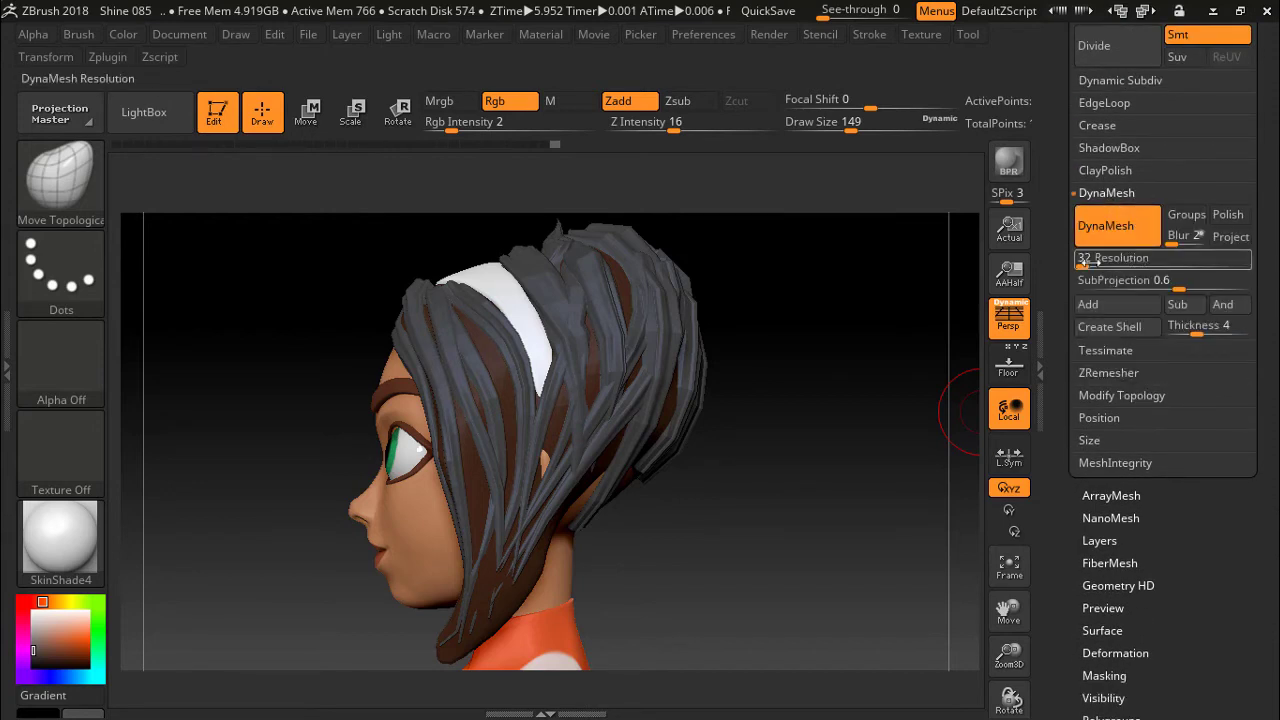
{"action": "left_click_drag", "start_coordinate": [1082, 262], "coordinate": [1074, 262]}
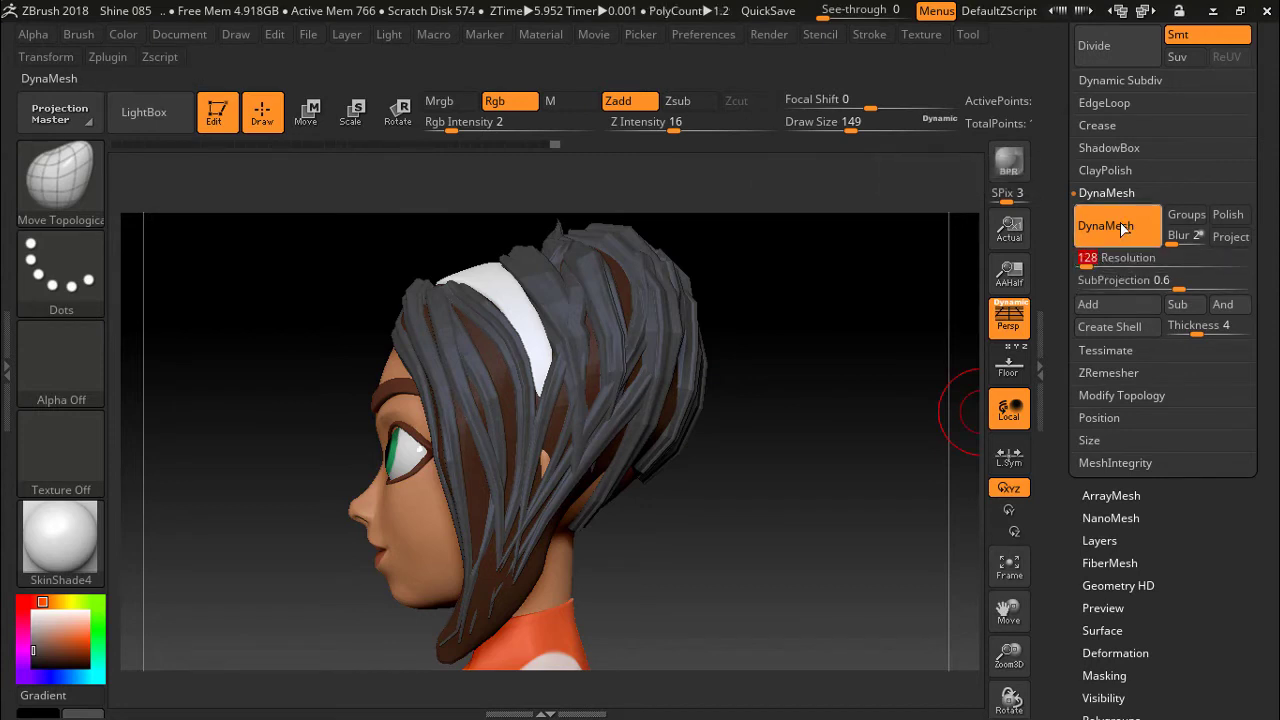
{"action": "left_click", "coordinate": [1105, 225]}
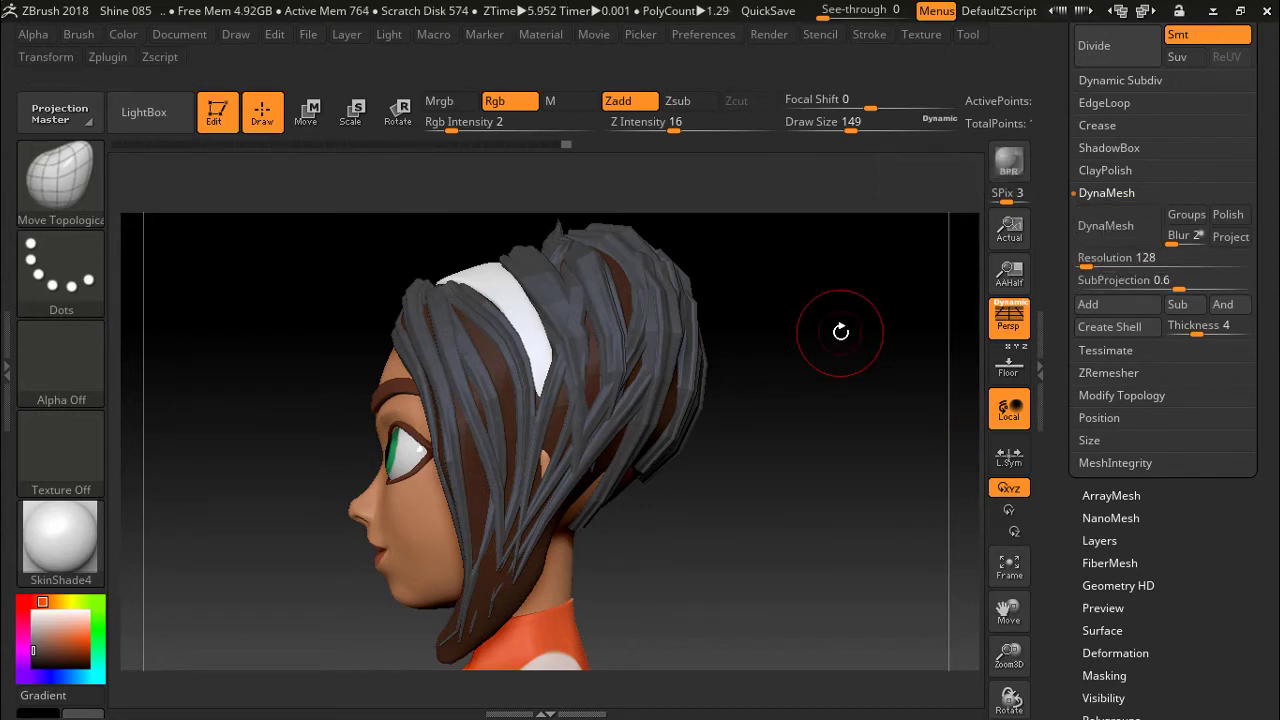
{"action": "left_click", "coordinate": [1105, 225]}
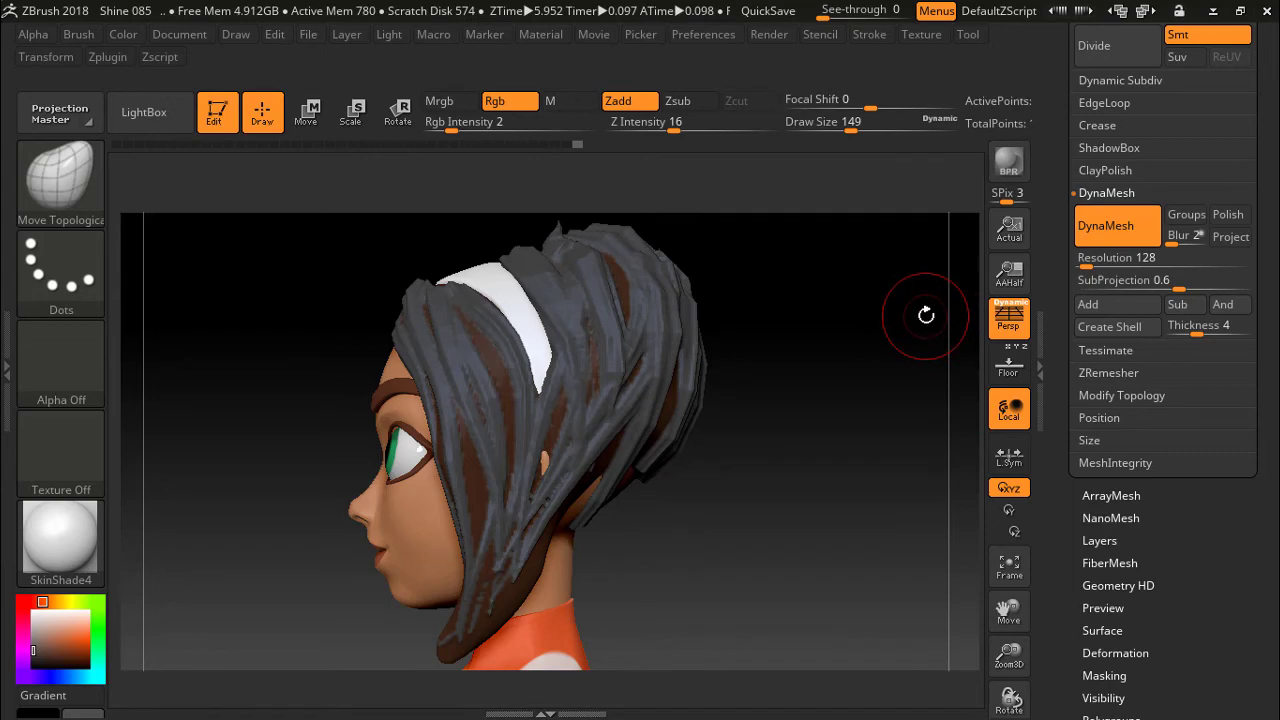
Pick a reddish-brown colour and select the SoftP_3DCW painting brush.
{"action": "mouse_move", "coordinate": [926, 315]}
{"action": "left_mouse_down", "text": "shift"}
{"action": "mouse_move", "coordinate": [905, 330]}
{"action": "mouse_move", "coordinate": [803, 337]}
{"action": "mouse_move", "coordinate": [803, 383]}
{"action": "mouse_move", "coordinate": [751, 370]}
{"action": "left_mouse_up", "text": "shift"}
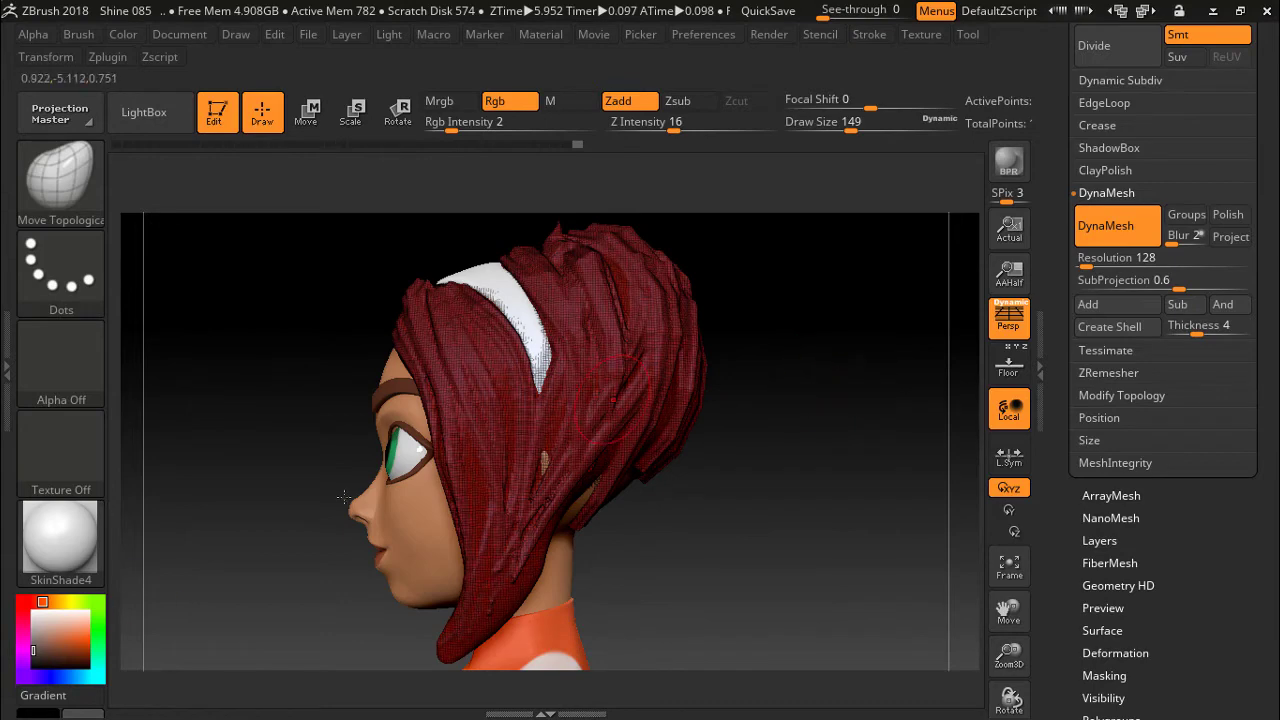
{"action": "left_click", "coordinate": [65, 651]}
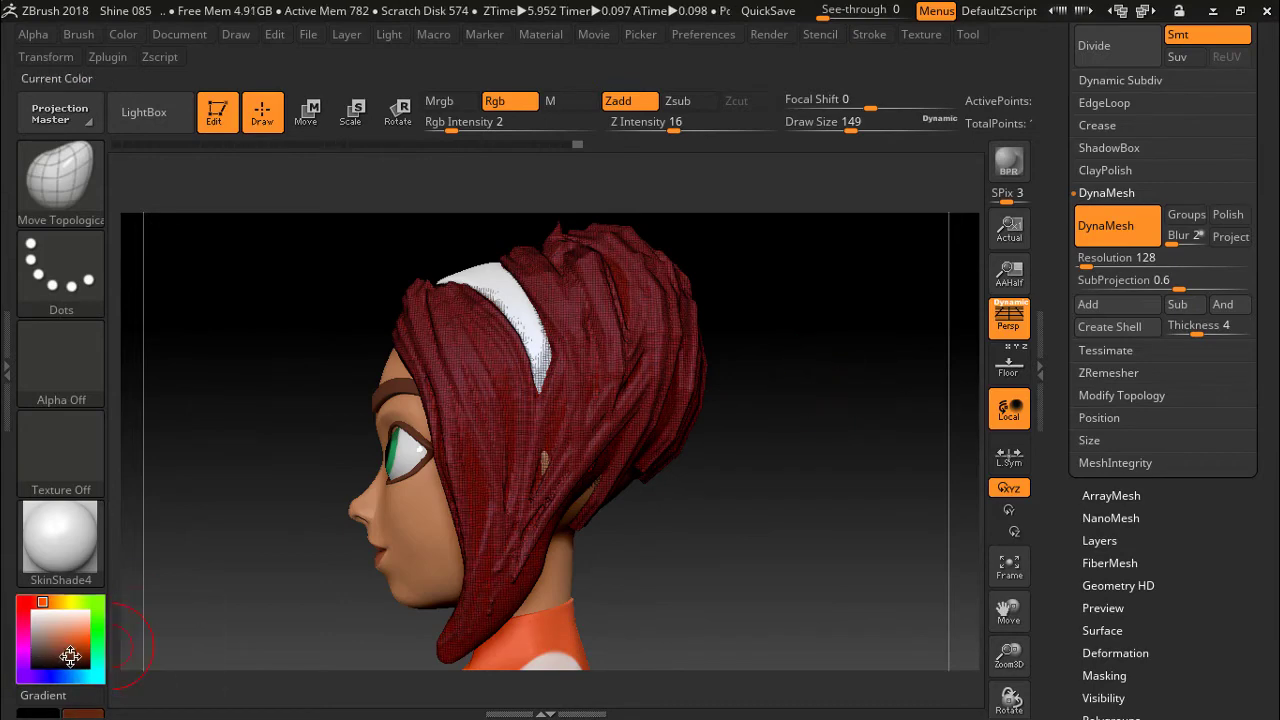
{"action": "left_click", "coordinate": [58, 177]}
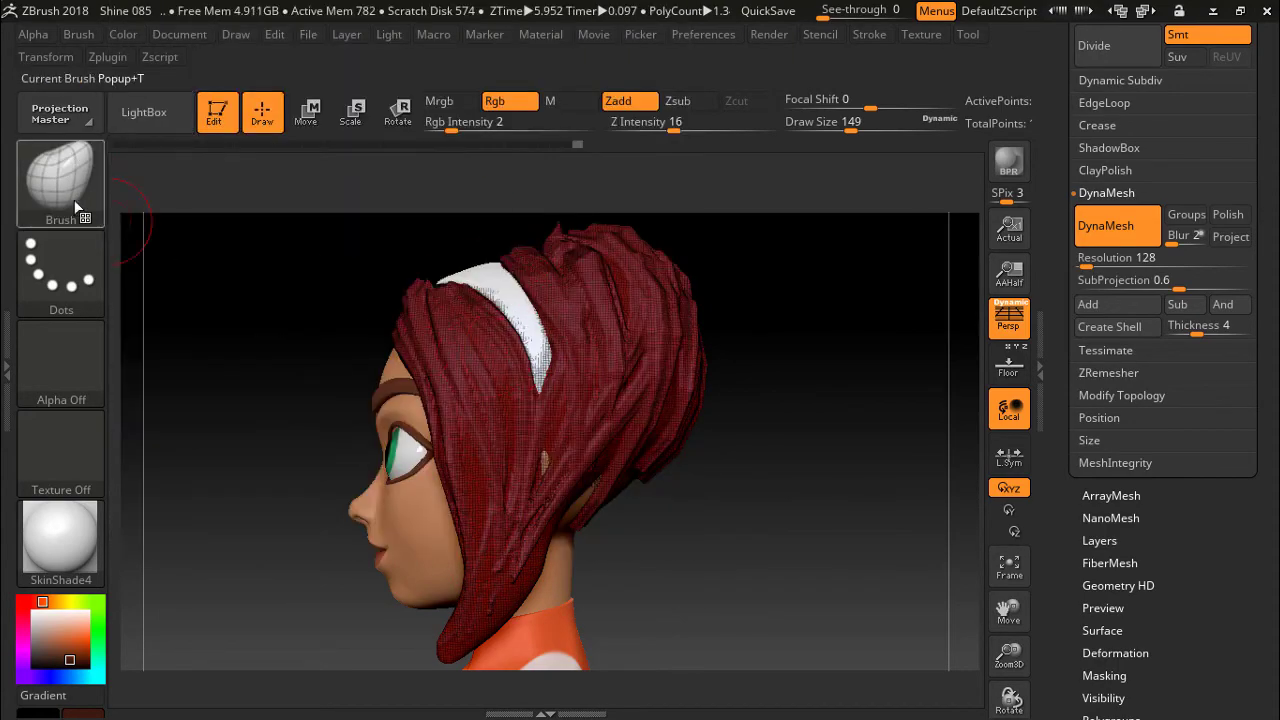
{"action": "left_click", "coordinate": [76, 206]}
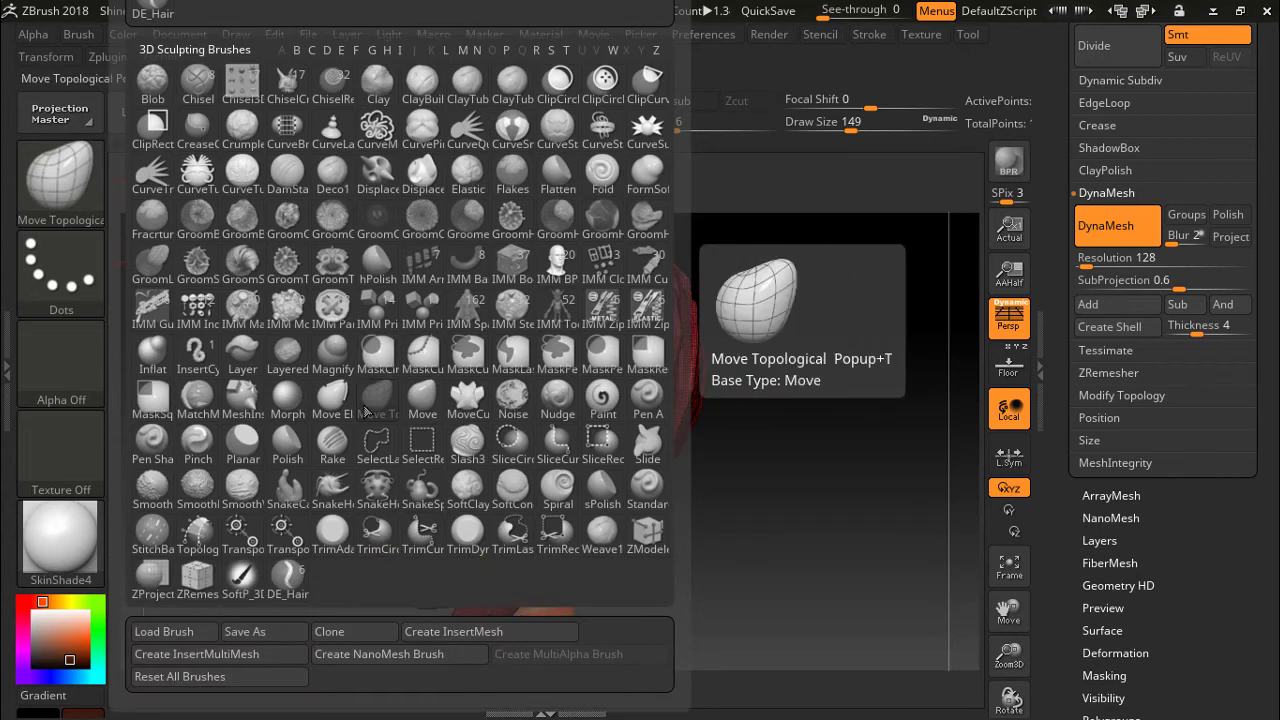
{"action": "left_click", "coordinate": [241, 580]}
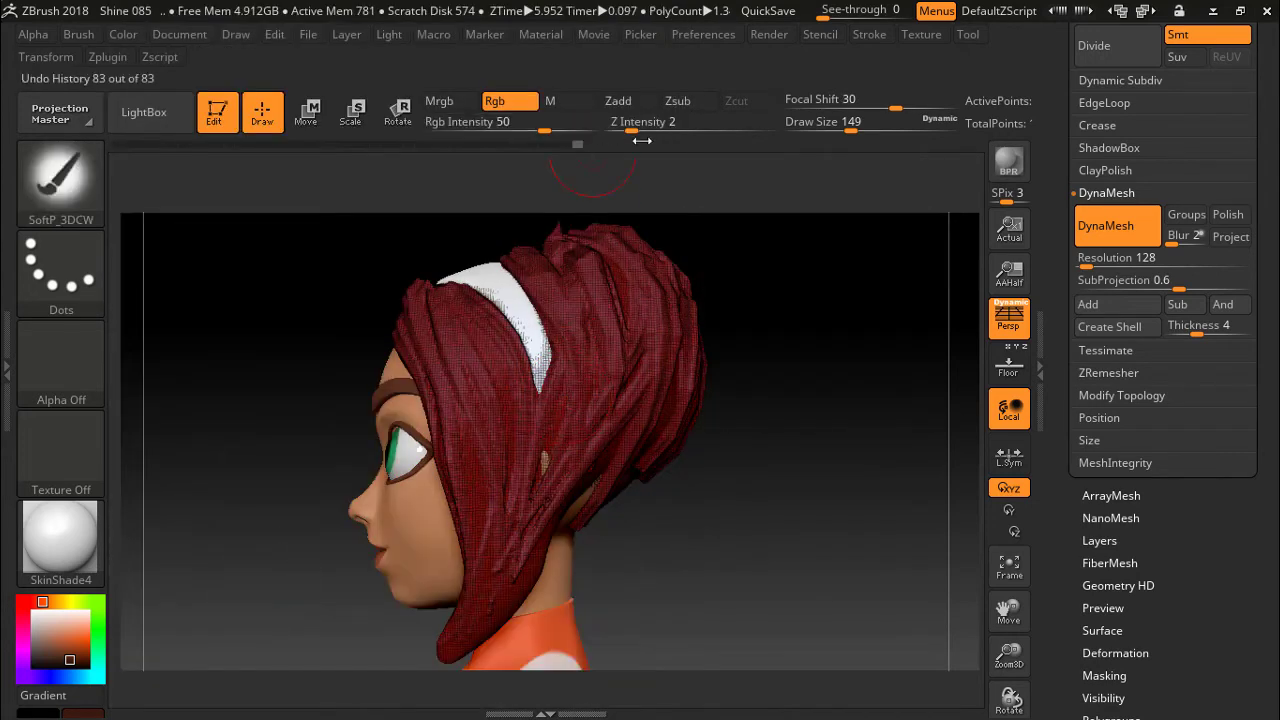
Paint the hair strands brown with polyframe off, rotating to cover the back of the hair.
{"action": "left_click_drag", "start_coordinate": [478, 292], "coordinate": [506, 421]}
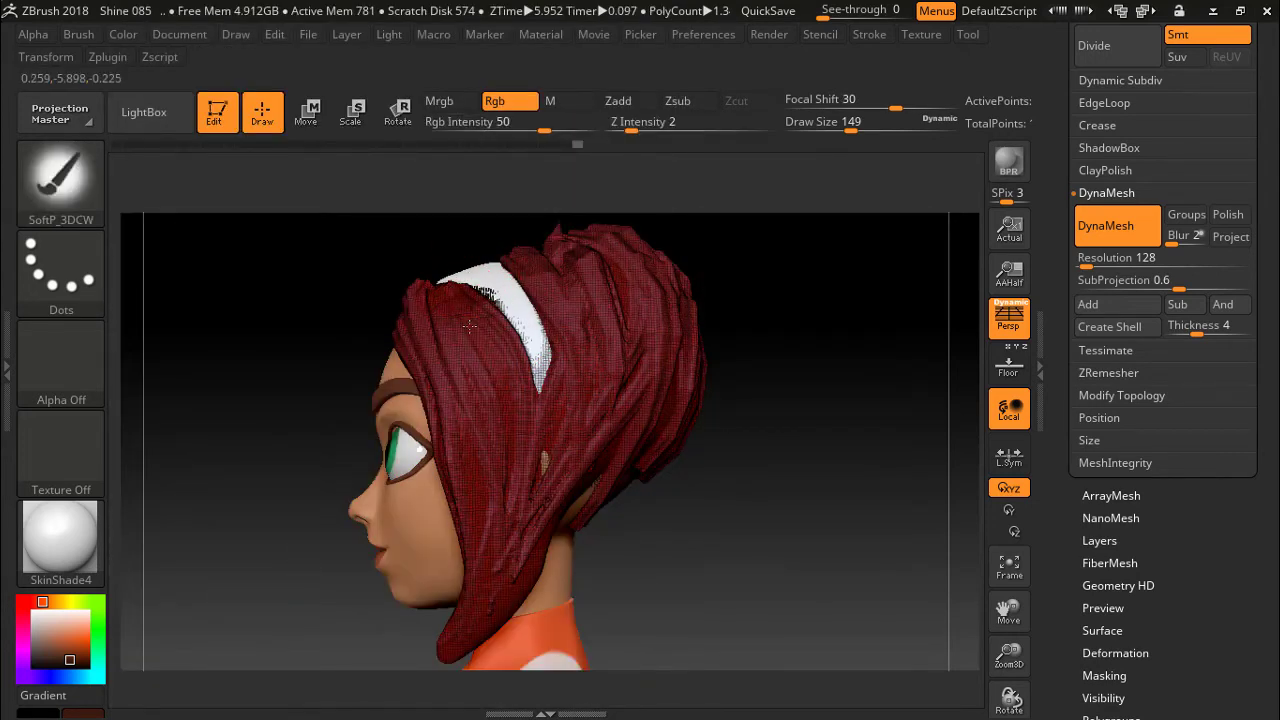
{"action": "key", "text": "shift+f"}
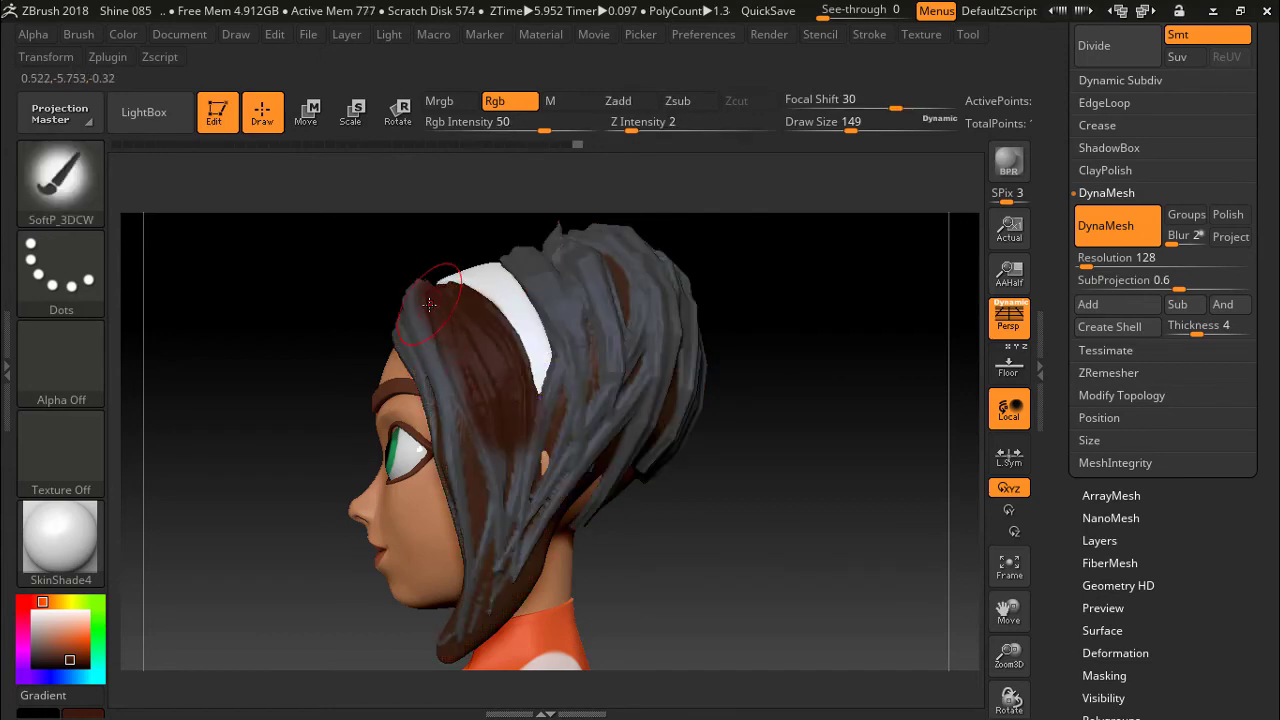
{"action": "left_click_drag", "start_coordinate": [412, 397], "coordinate": [501, 591]}
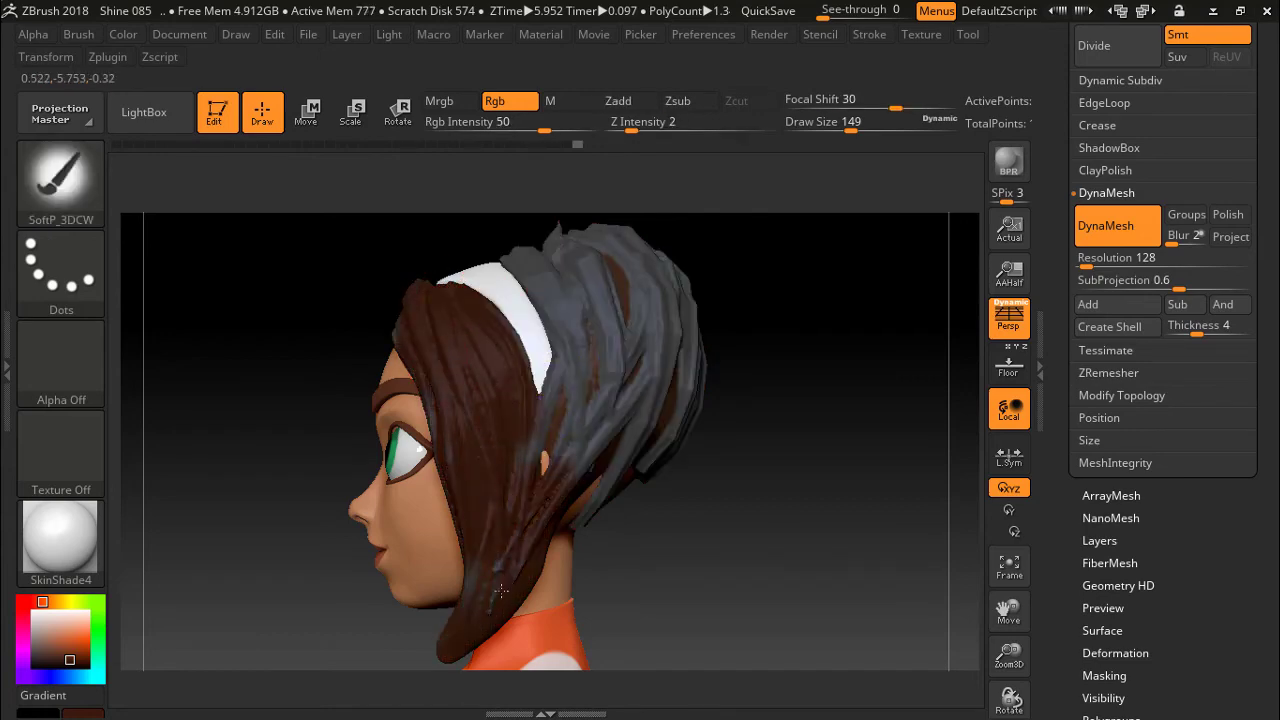
{"action": "left_click_drag", "start_coordinate": [544, 534], "coordinate": [542, 330]}
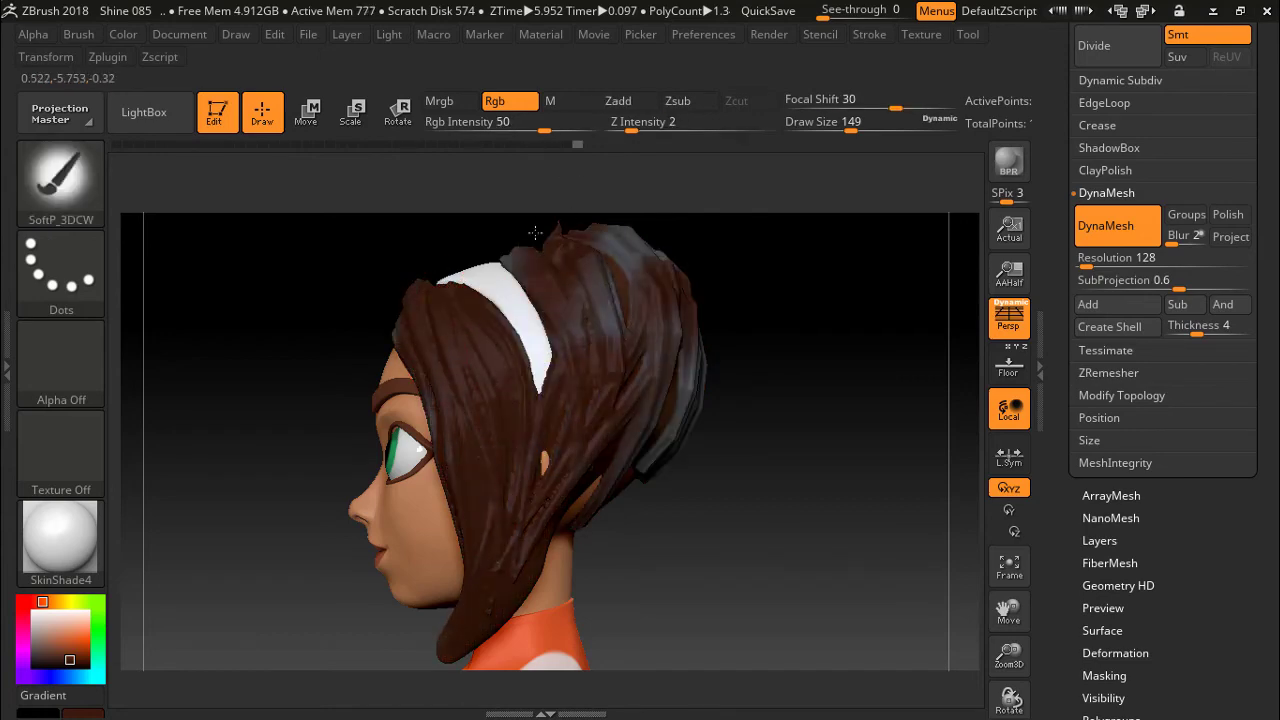
{"action": "mouse_move", "coordinate": [552, 464]}
{"action": "left_mouse_down"}
{"action": "mouse_move", "coordinate": [630, 245]}
{"action": "mouse_move", "coordinate": [661, 495]}
{"action": "left_mouse_up"}
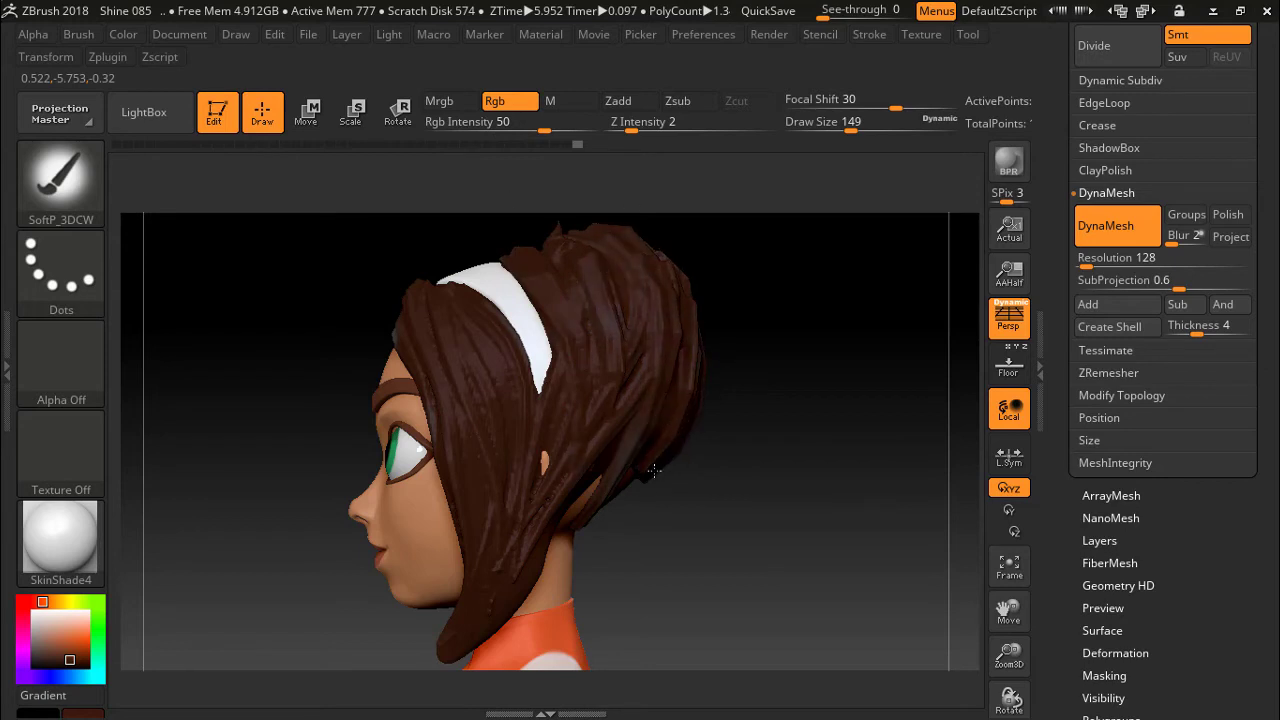
{"action": "left_click_drag", "start_coordinate": [840, 420], "coordinate": [906, 437]}
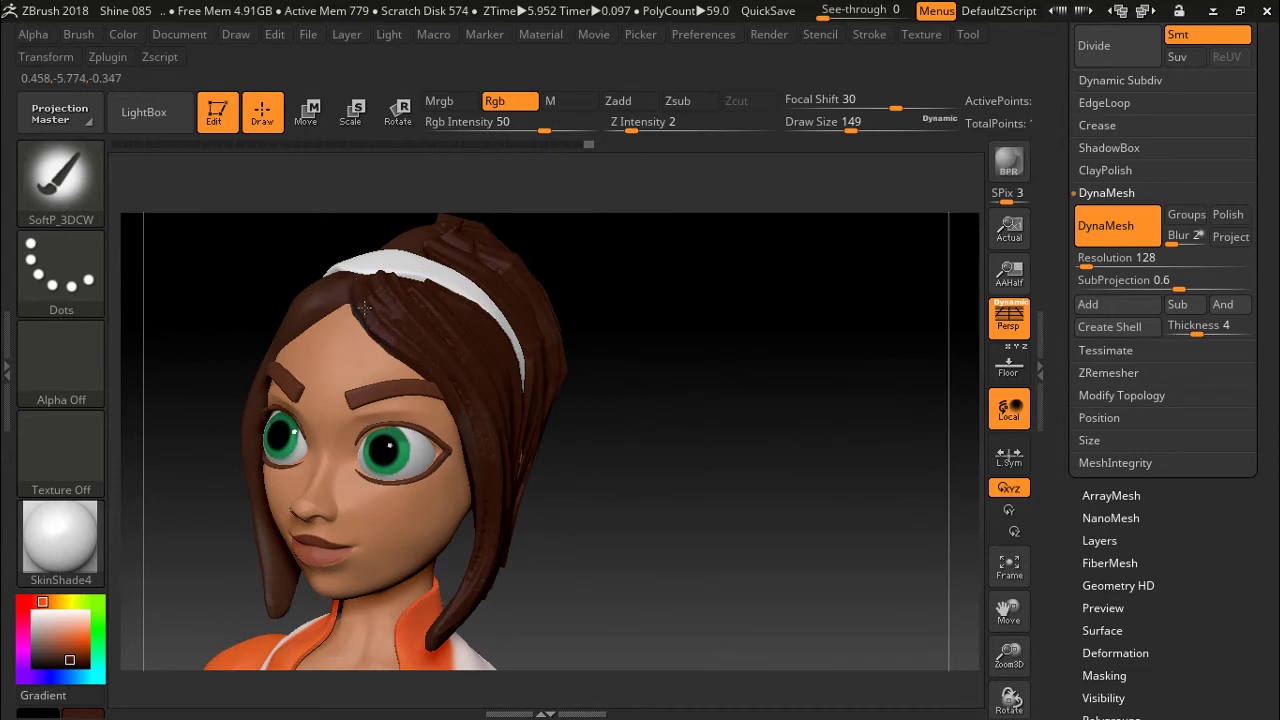
{"action": "mouse_move", "coordinate": [751, 472]}
{"action": "left_mouse_down"}
{"action": "mouse_move", "coordinate": [750, 374]}
{"action": "mouse_move", "coordinate": [680, 380]}
{"action": "left_mouse_up"}
{"action": "left_click_drag", "start_coordinate": [660, 245], "coordinate": [669, 289]}
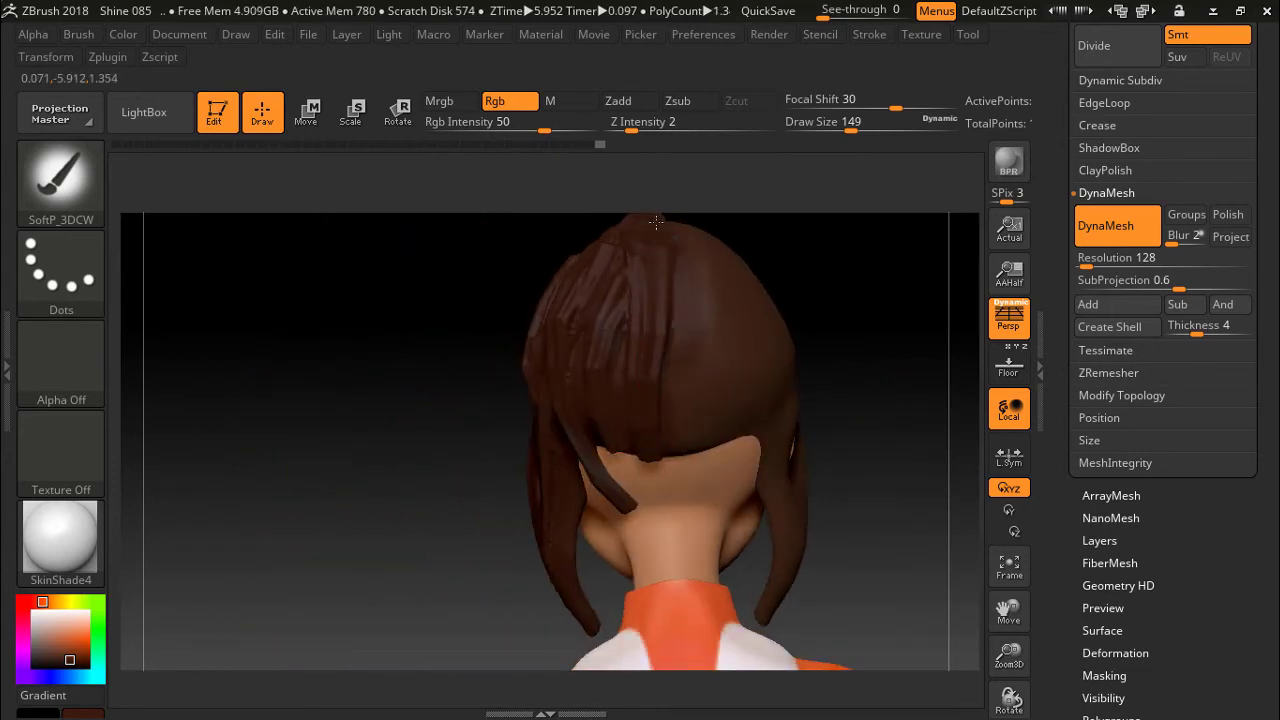
{"action": "mouse_move", "coordinate": [381, 384]}
{"action": "left_mouse_down"}
{"action": "mouse_move", "coordinate": [487, 402]}
{"action": "mouse_move", "coordinate": [859, 343]}
{"action": "mouse_move", "coordinate": [829, 309]}
{"action": "mouse_move", "coordinate": [848, 315]}
{"action": "mouse_move", "coordinate": [872, 358]}
{"action": "mouse_move", "coordinate": [771, 371]}
{"action": "mouse_move", "coordinate": [786, 354]}
{"action": "left_mouse_up"}
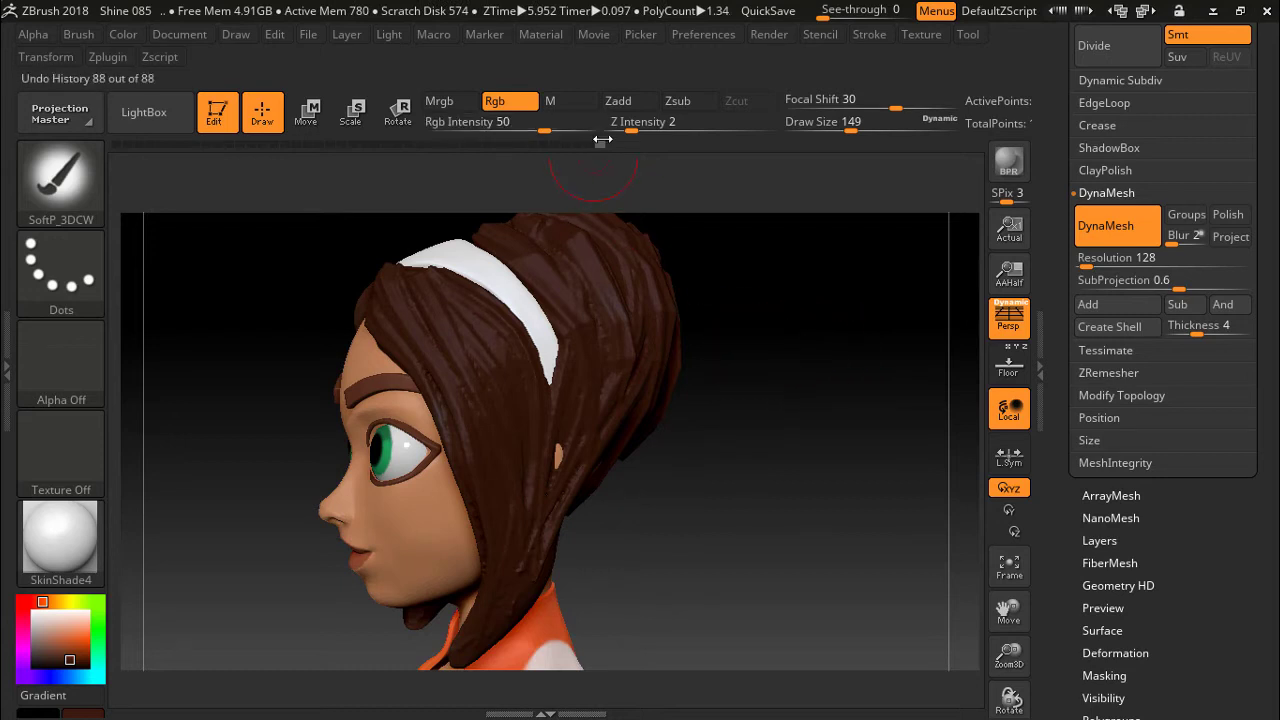
Revert the brown paint via Undo History and remesh the hair with DynaMesh Resolution 256.
{"action": "mouse_move", "coordinate": [604, 144]}
{"action": "left_mouse_down"}
{"action": "mouse_move", "coordinate": [553, 150]}
{"action": "mouse_move", "coordinate": [575, 145]}
{"action": "mouse_move", "coordinate": [566, 155]}
{"action": "left_mouse_up"}
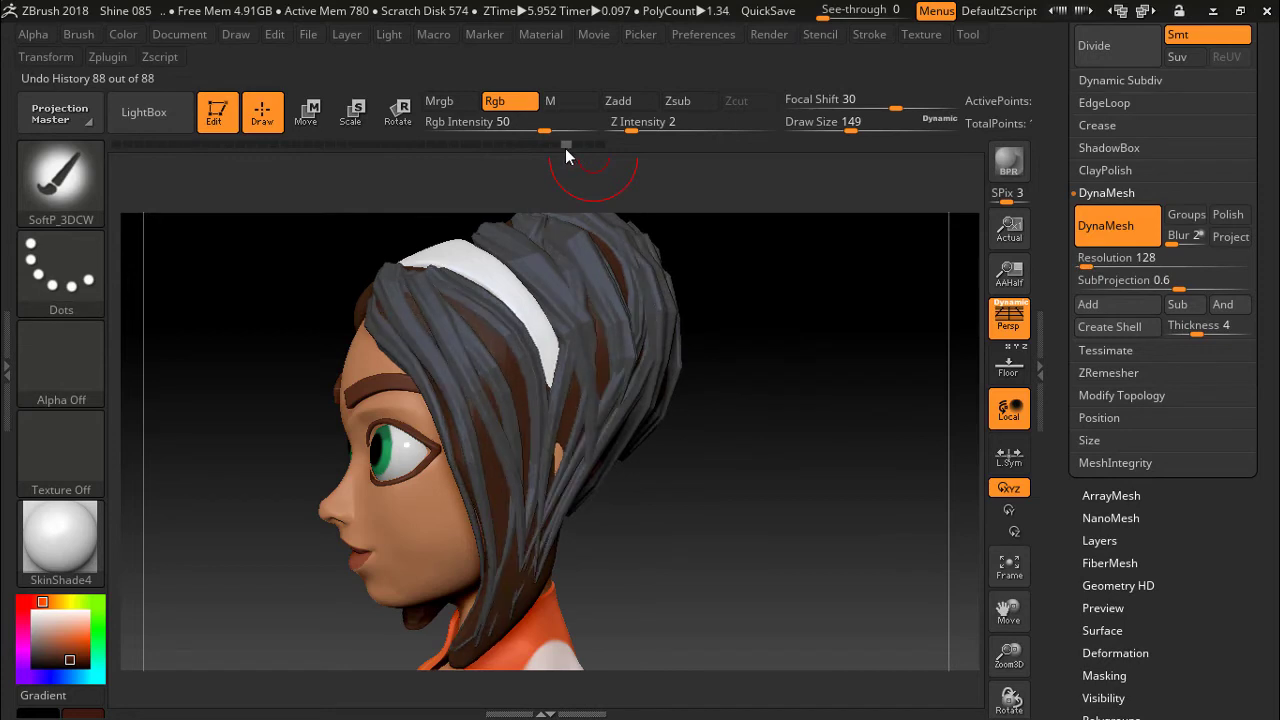
{"action": "left_click", "coordinate": [1093, 257]}
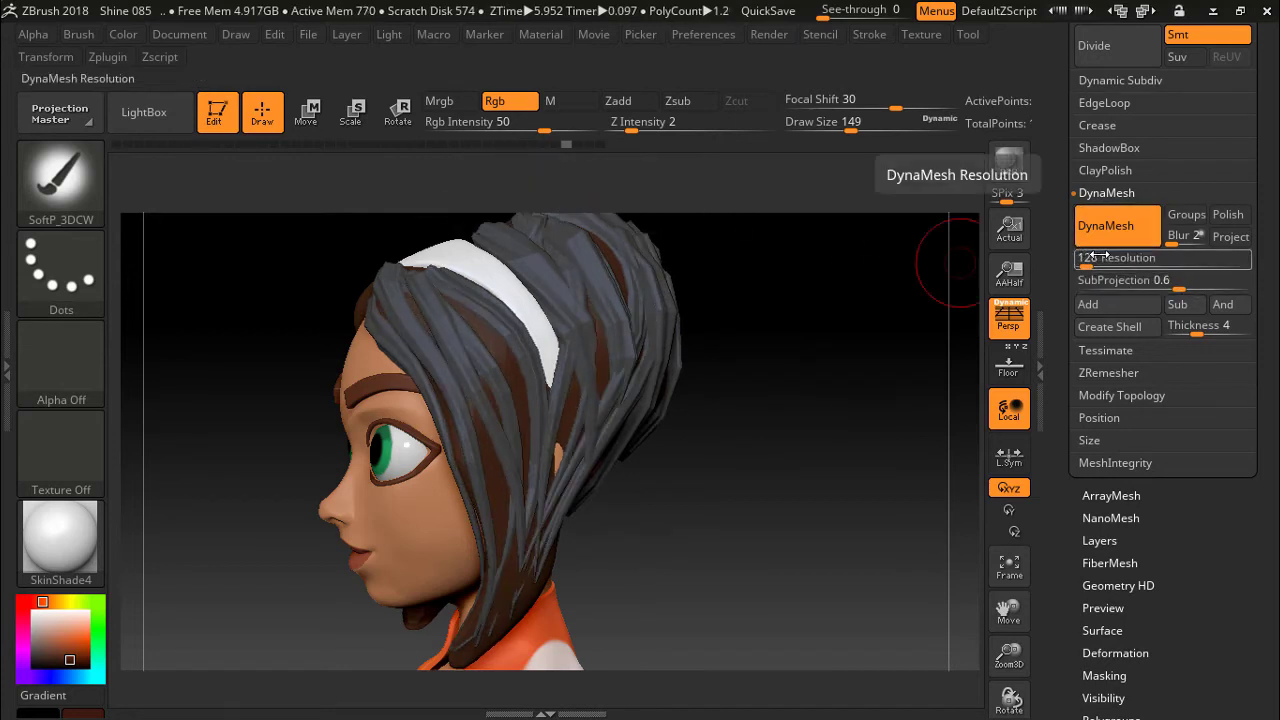
{"action": "type", "text": "25"}
{"action": "type", "text": "6"}
{"action": "key", "text": "Return"}
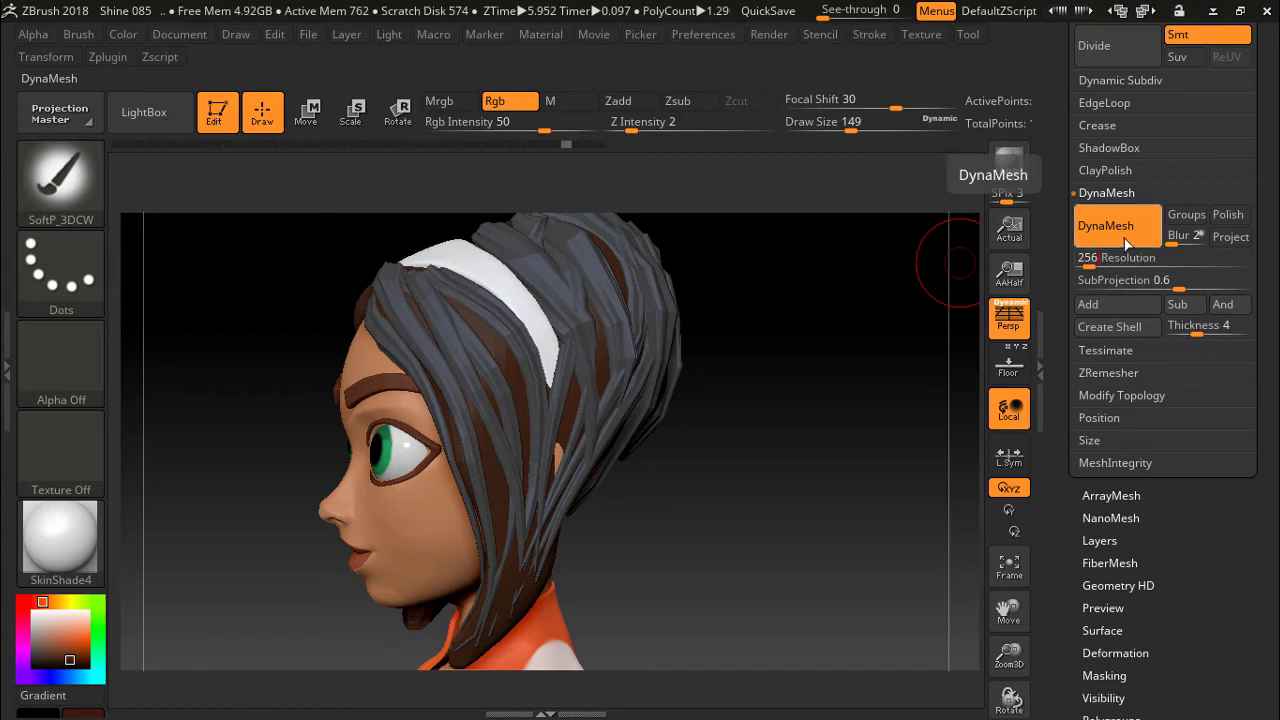
{"action": "left_click", "coordinate": [1110, 222]}
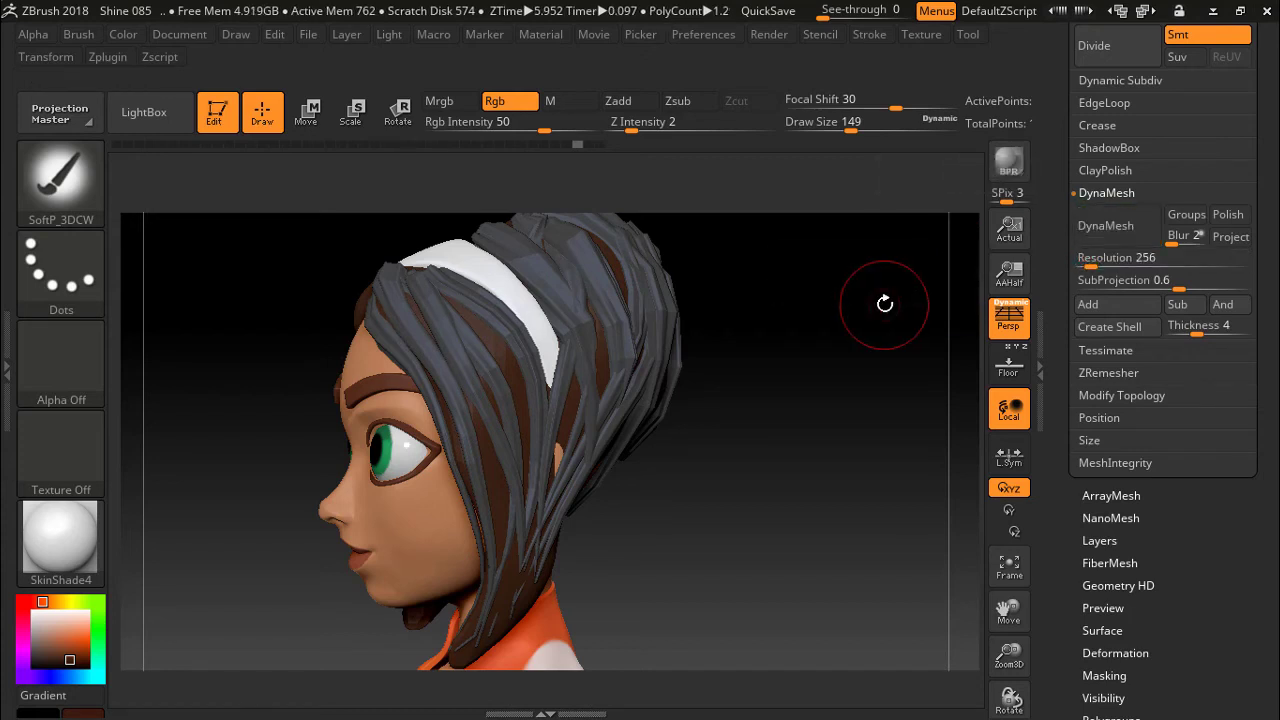
{"action": "left_click", "coordinate": [1110, 225]}
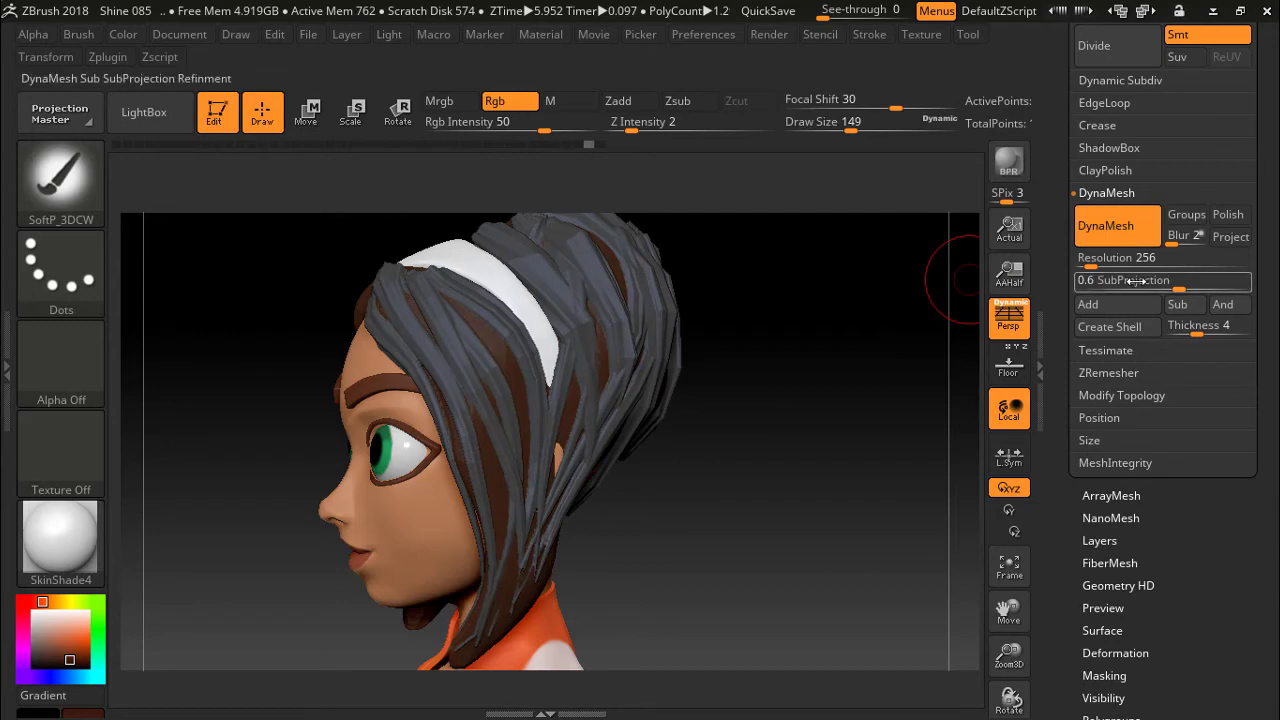
{"action": "left_click", "coordinate": [1090, 257]}
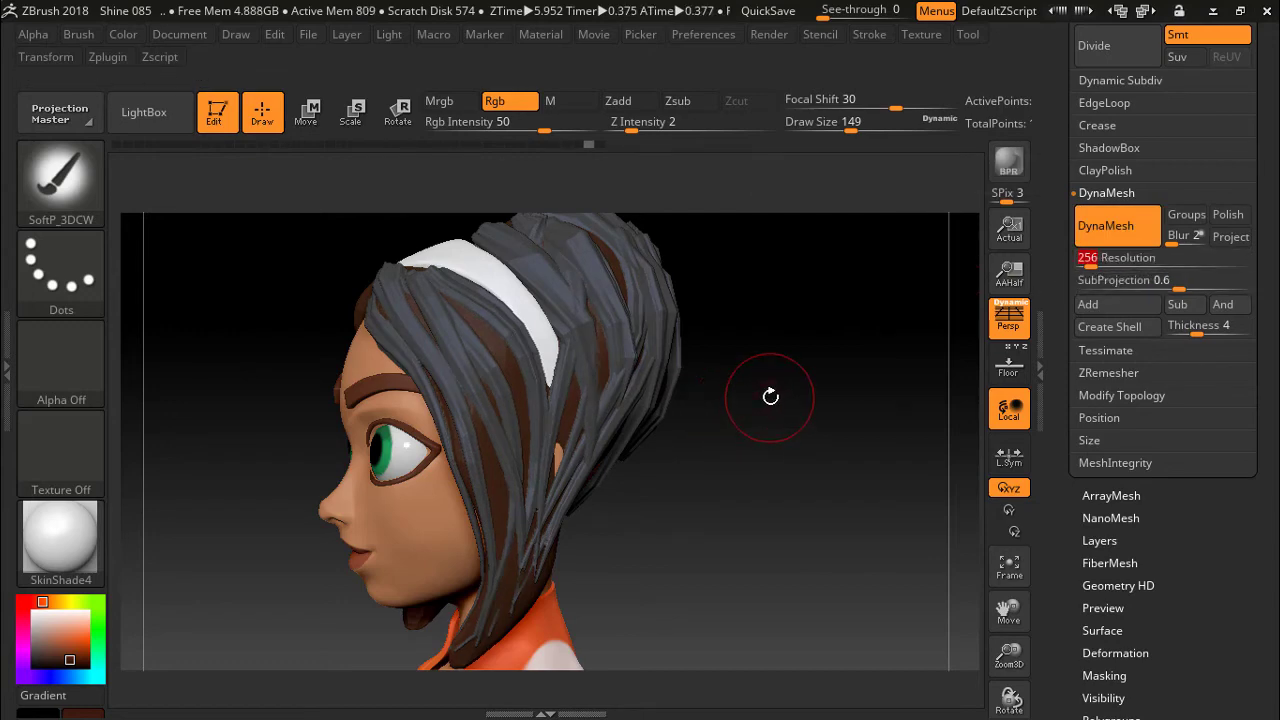
Switch to Smooth and rotate the remeshed head back to a side profile.
{"action": "key", "text": "shift"}
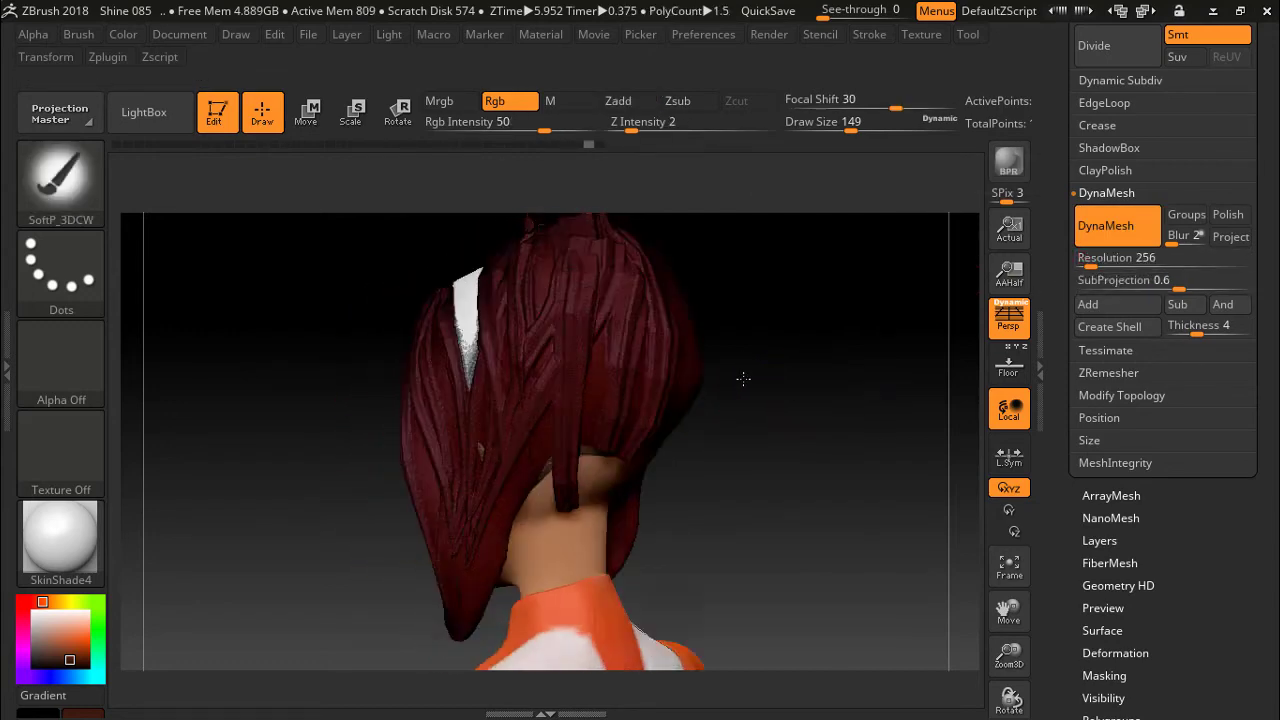
{"action": "left_click_drag", "start_coordinate": [866, 359], "coordinate": [790, 357]}
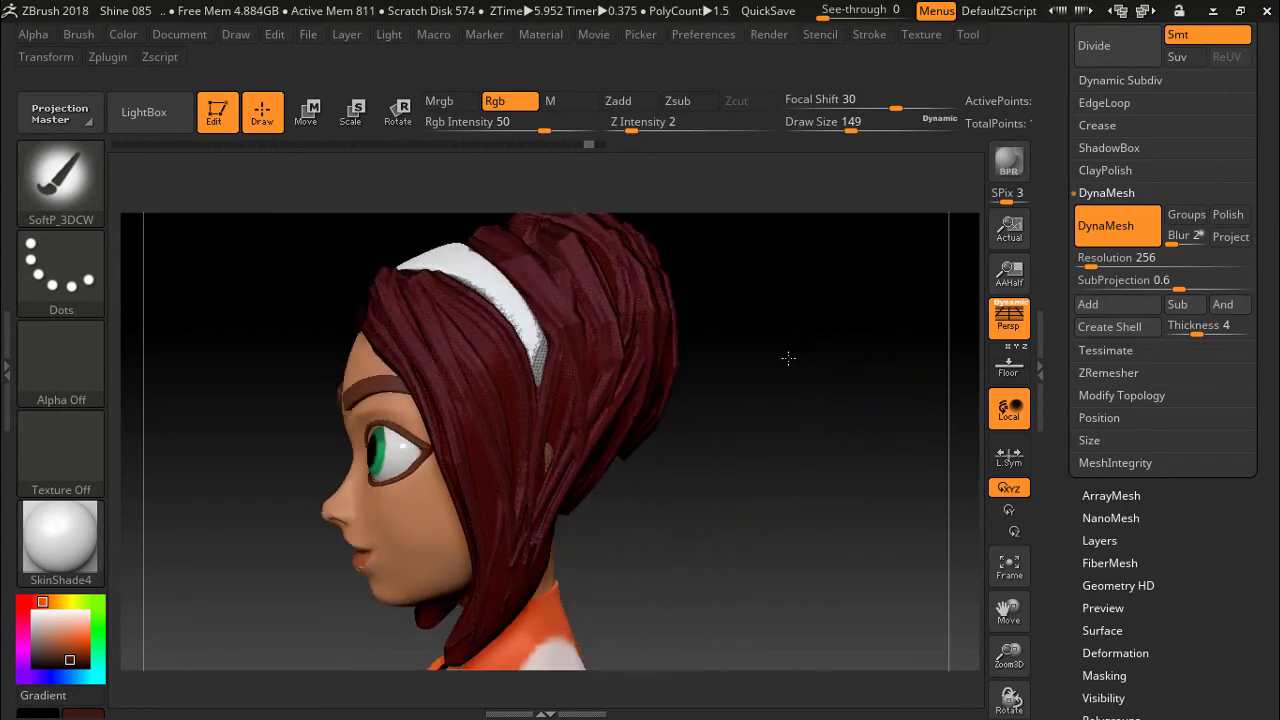
{"action": "key", "text": "shift"}
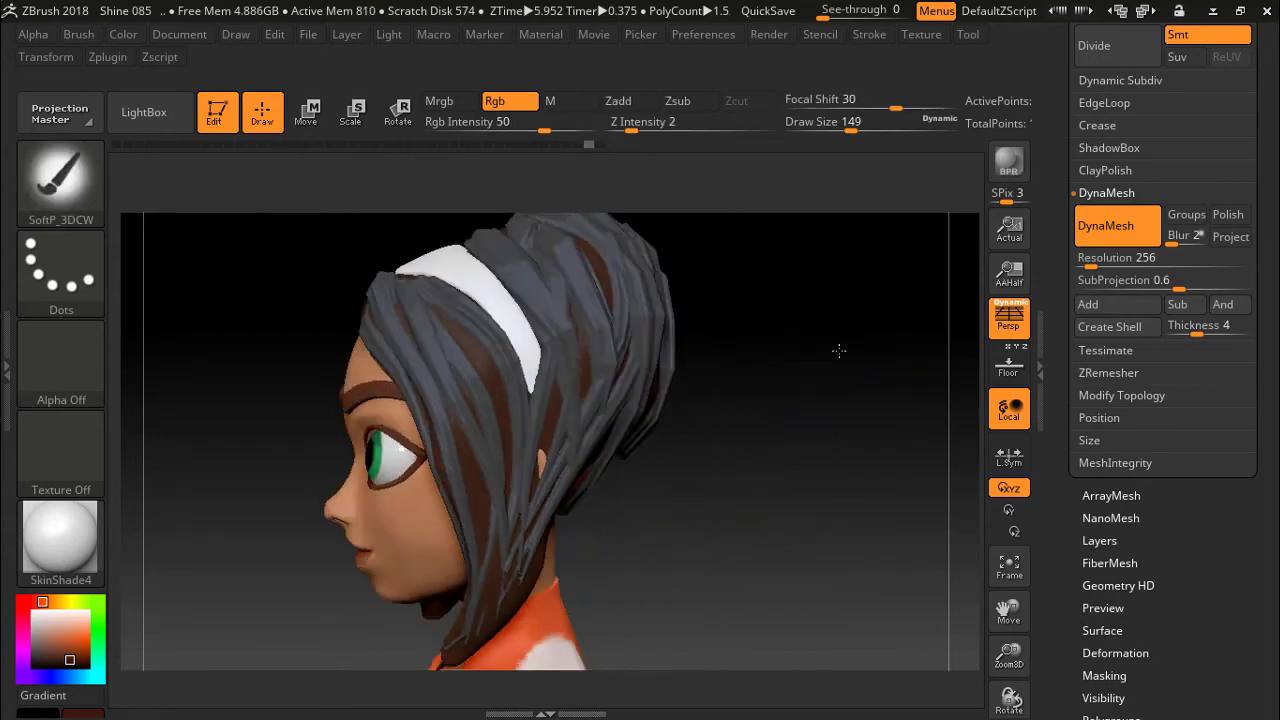
Select the Move Topological brush and smooth the 256-resolution hair strands, checking back, front and top.
{"action": "left_click", "coordinate": [60, 175]}
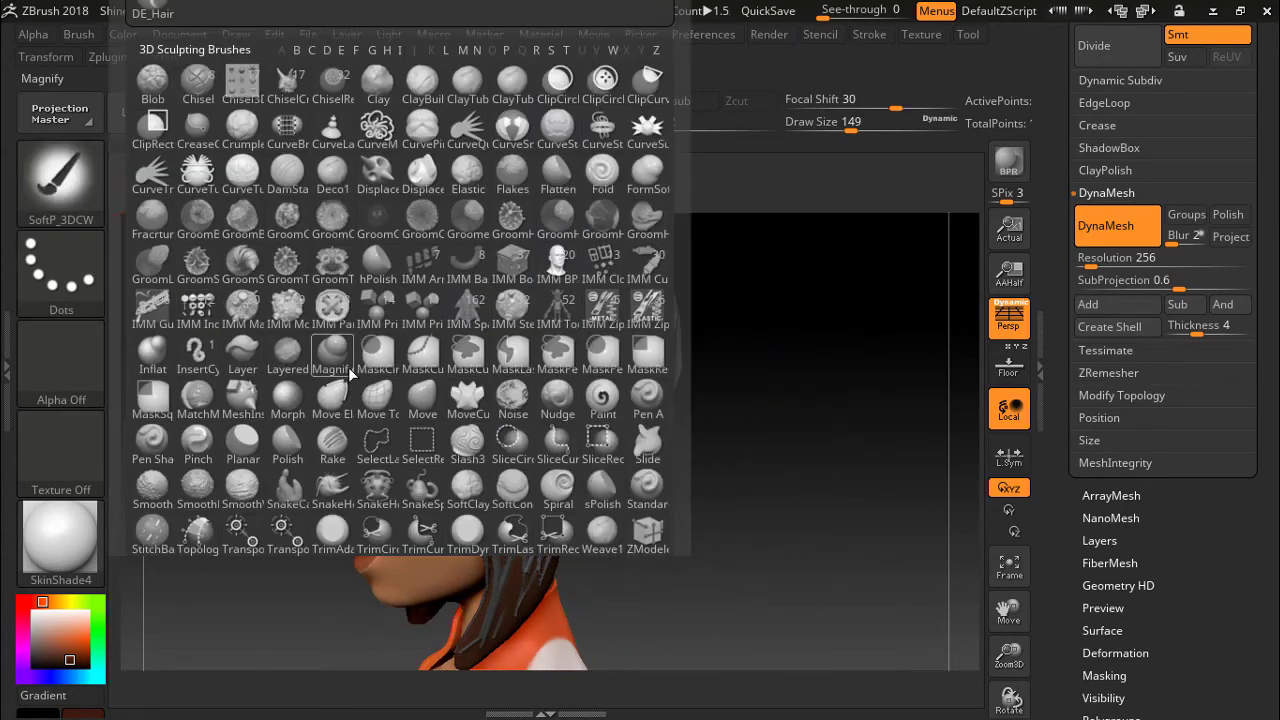
{"action": "left_click", "coordinate": [378, 400]}
{"action": "key", "text": "shift"}
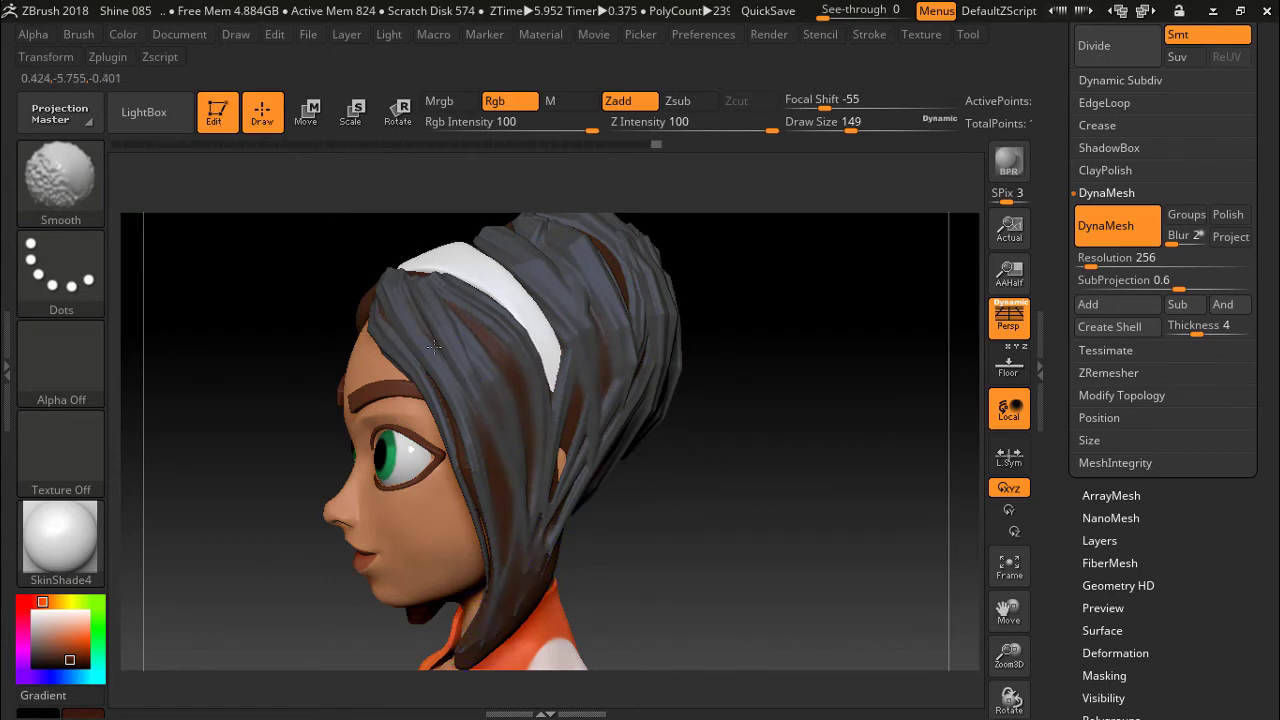
{"action": "left_click_drag", "start_coordinate": [718, 398], "coordinate": [740, 353]}
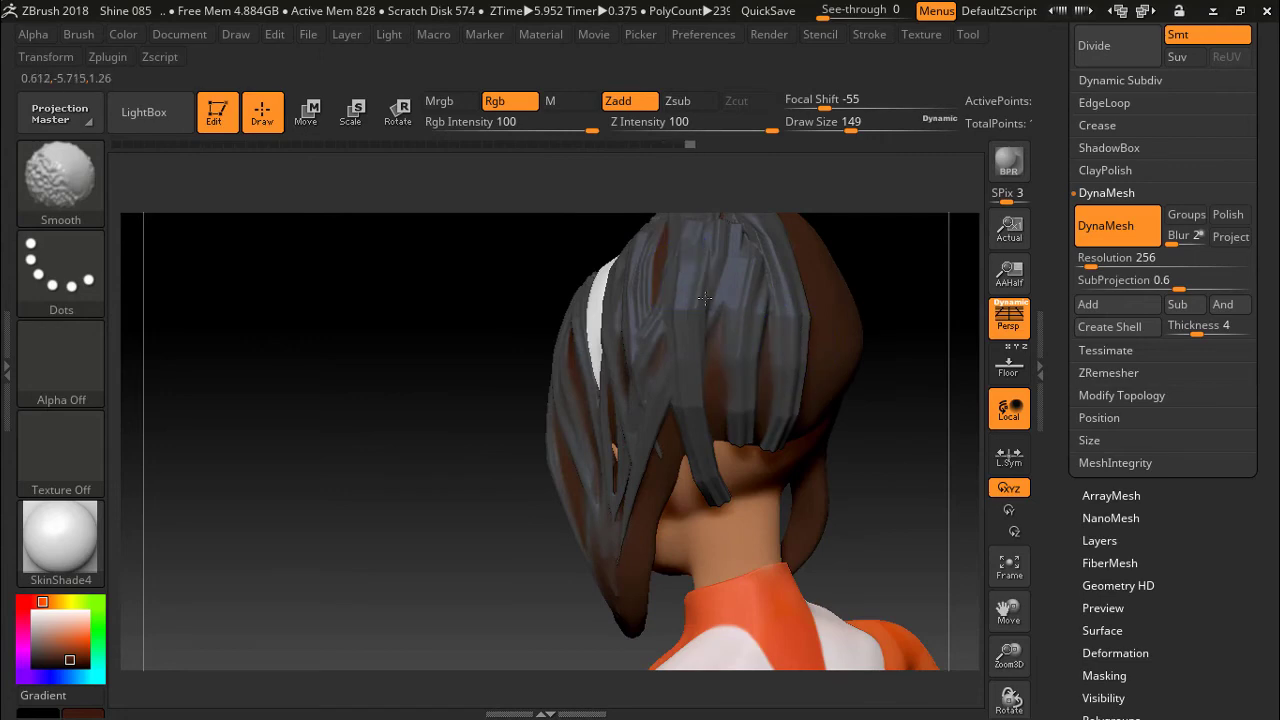
{"action": "key", "text": "b"}
{"action": "key", "text": "m"}
{"action": "key", "text": "t"}
{"action": "left_click_drag", "start_coordinate": [409, 377], "coordinate": [578, 410]}
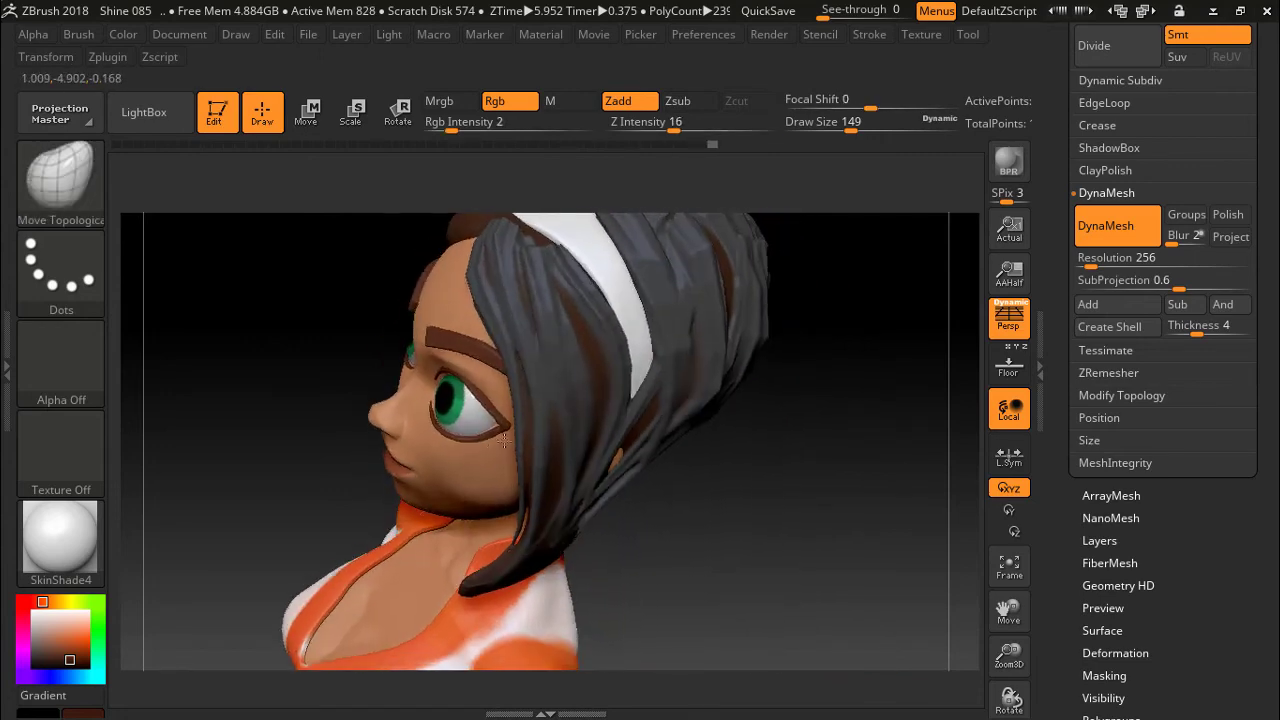
{"action": "left_click_drag", "start_coordinate": [857, 300], "coordinate": [826, 403]}
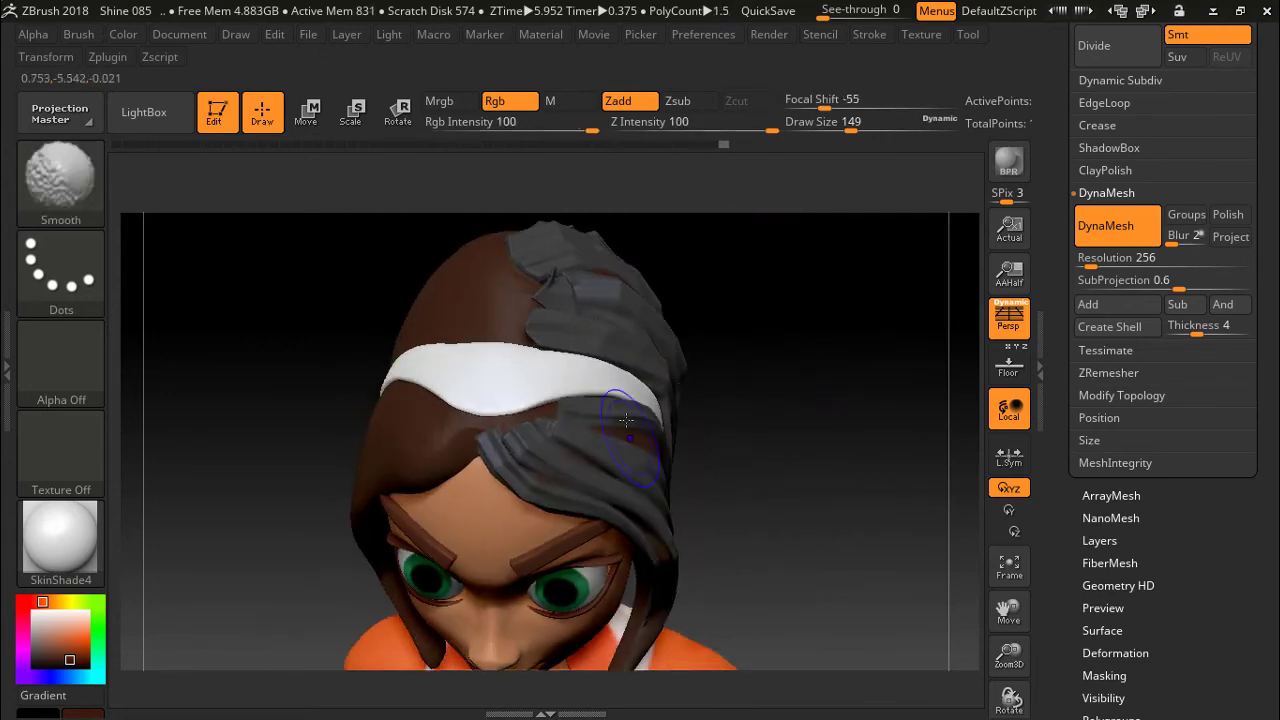
{"action": "left_click_drag", "start_coordinate": [790, 342], "coordinate": [786, 388]}
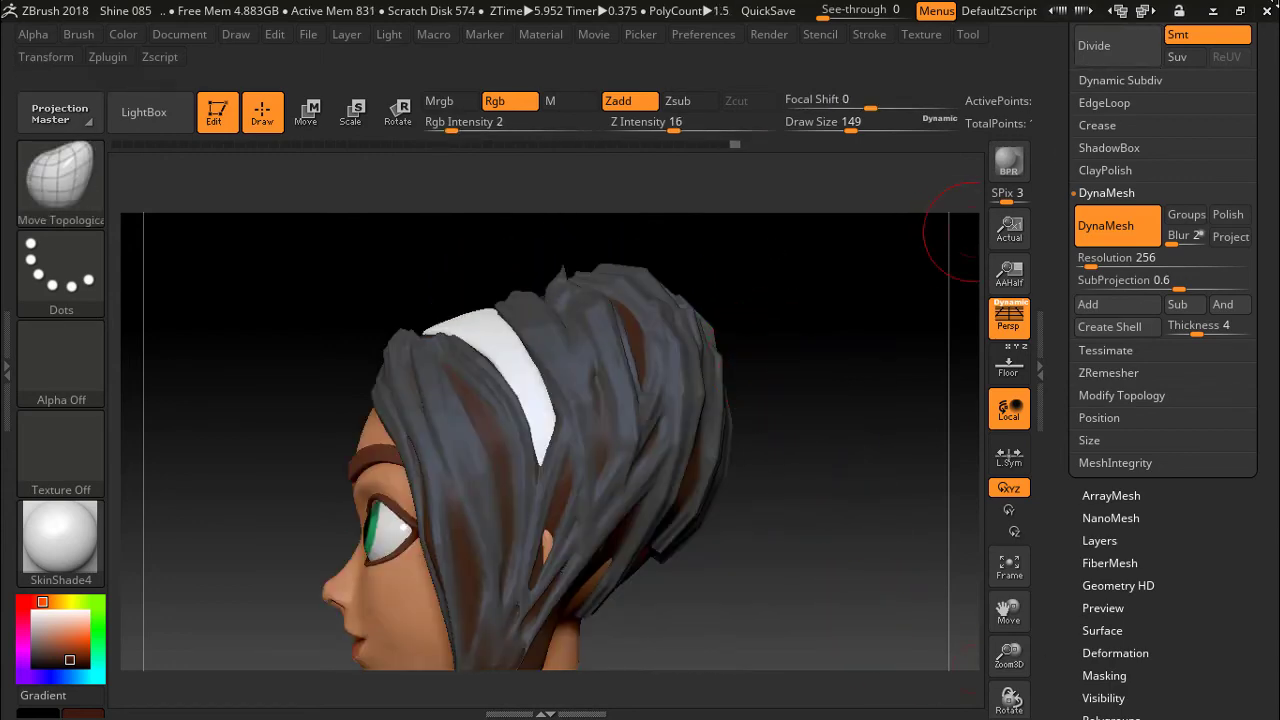
Minimise ZBrush to adjust the screen recorder, then restore the ZBrush window.
{"action": "left_click", "coordinate": [1242, 12]}
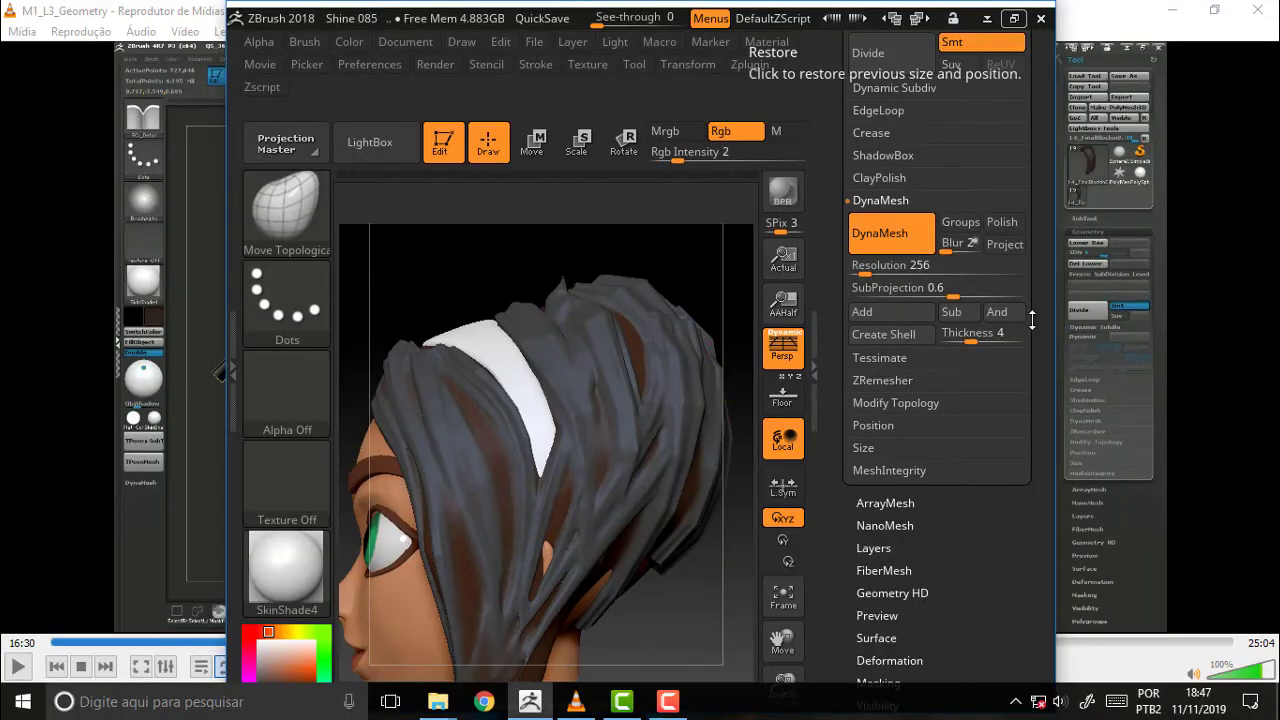
{"action": "left_click", "coordinate": [668, 704]}
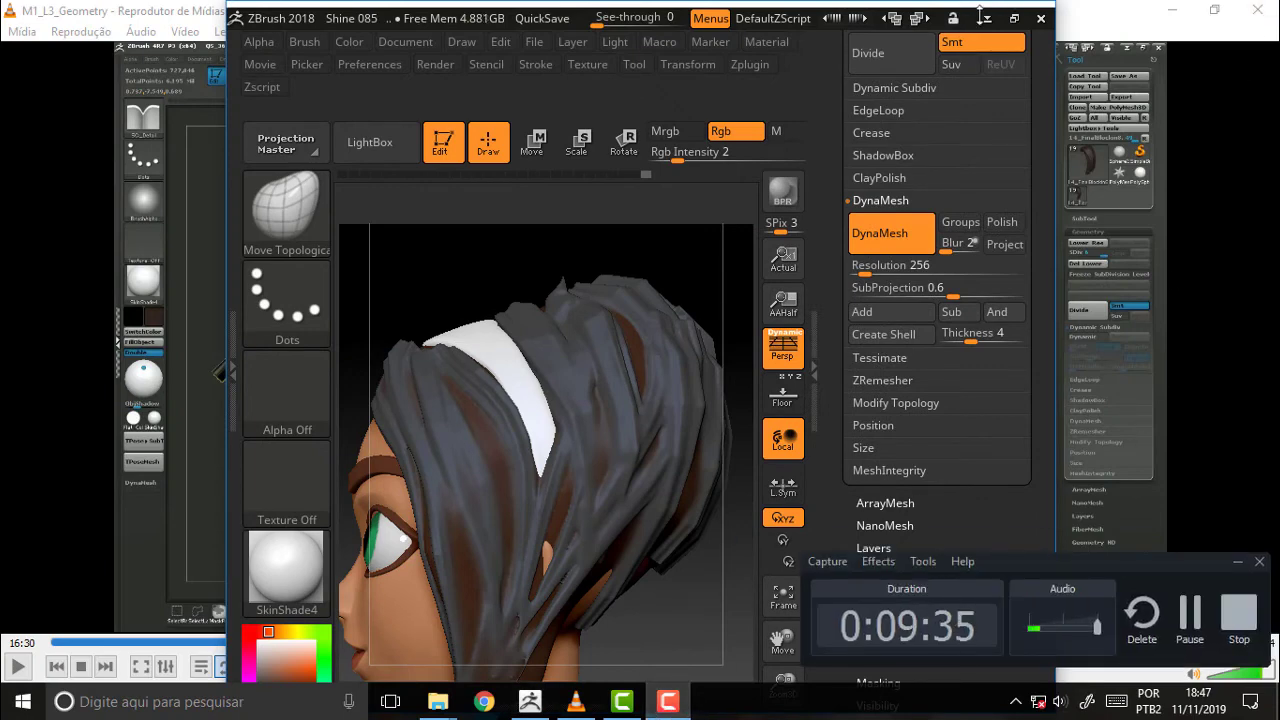
{"action": "left_click", "coordinate": [1014, 19]}
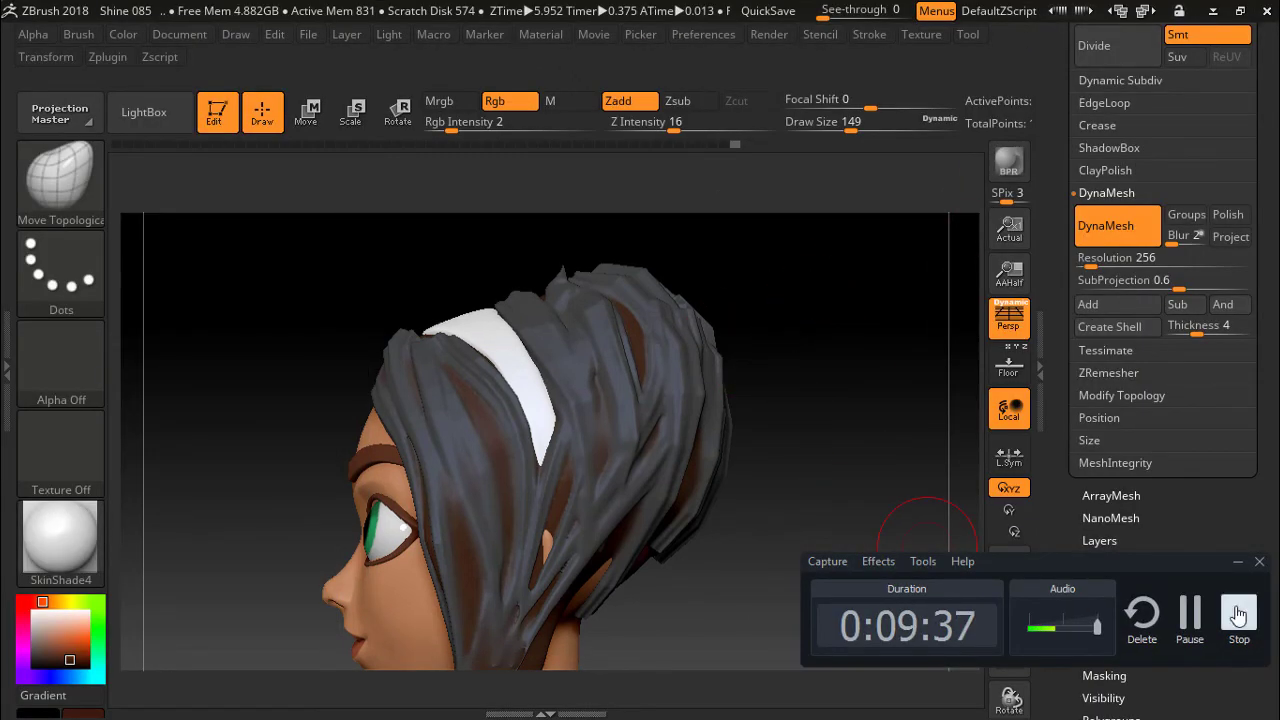
{"action": "left_click", "coordinate": [1238, 562]}
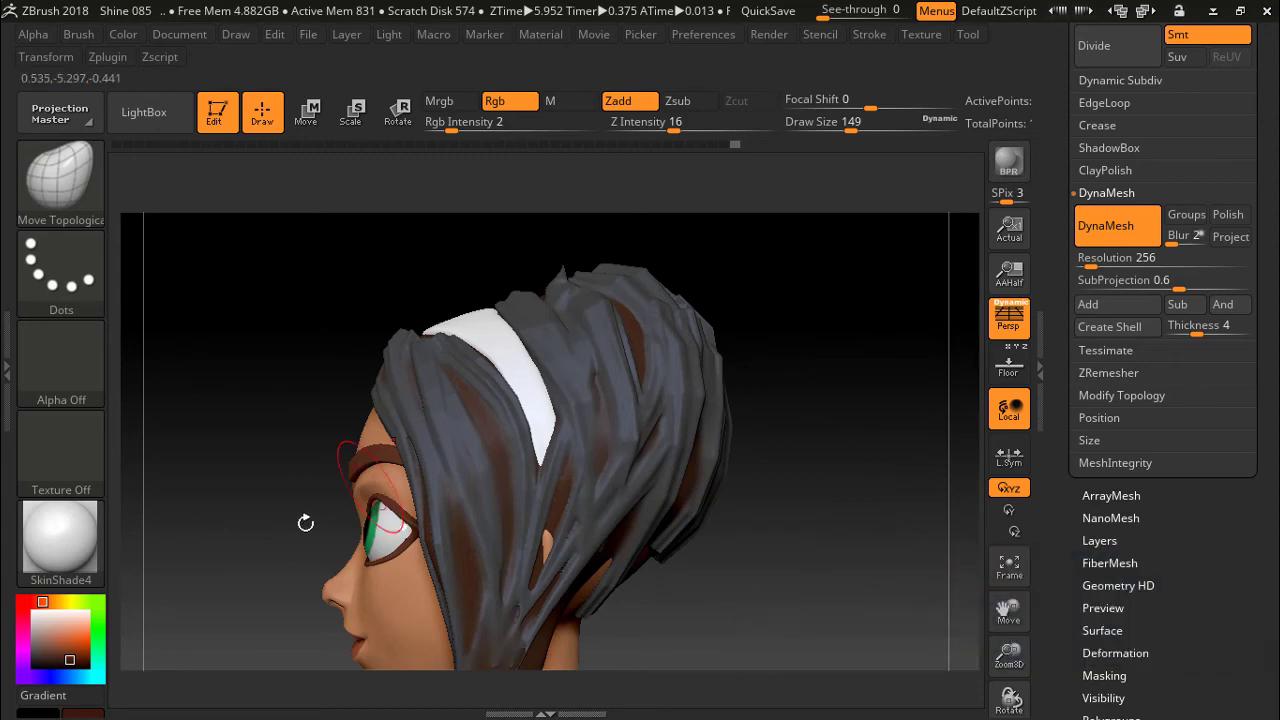
Draw a trial strand with DE_HairTubes_v2, undo it, and switch to the SoftP_3DCW brush.
{"action": "left_click", "coordinate": [50, 180]}
{"action": "left_click", "coordinate": [44, 182]}
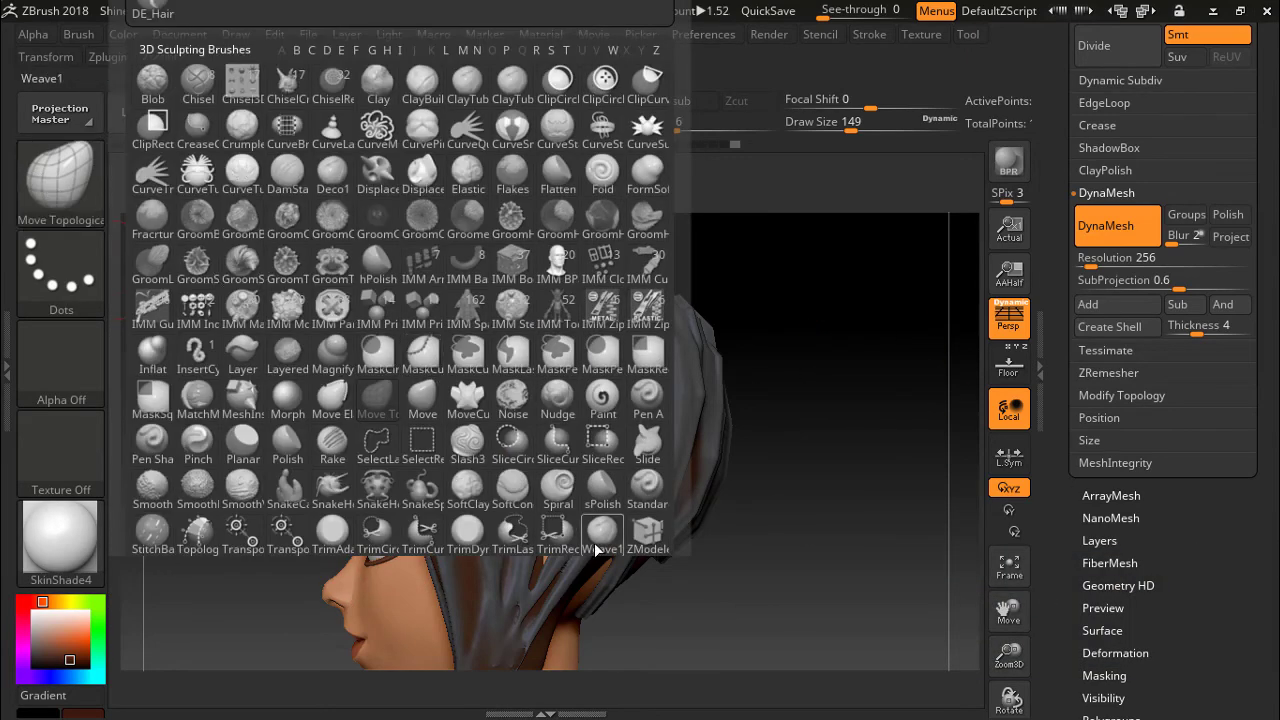
{"action": "left_click", "coordinate": [297, 568]}
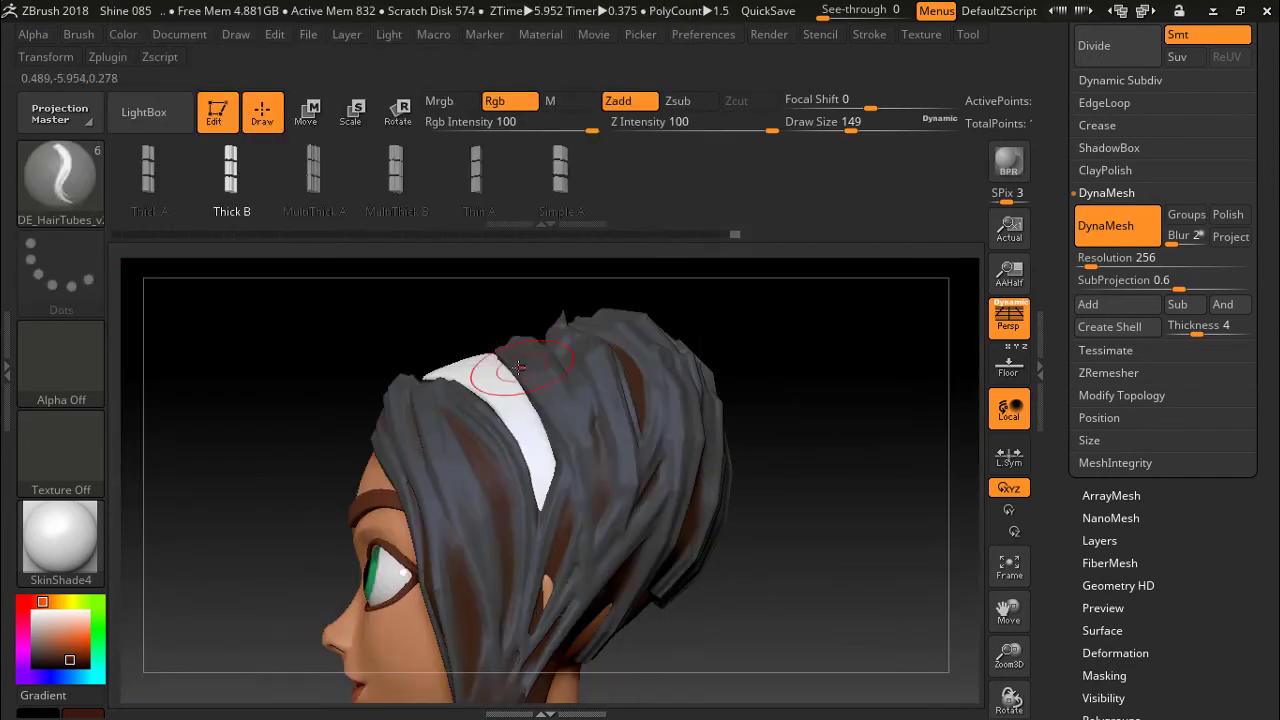
{"action": "left_click_drag", "start_coordinate": [580, 441], "coordinate": [579, 430]}
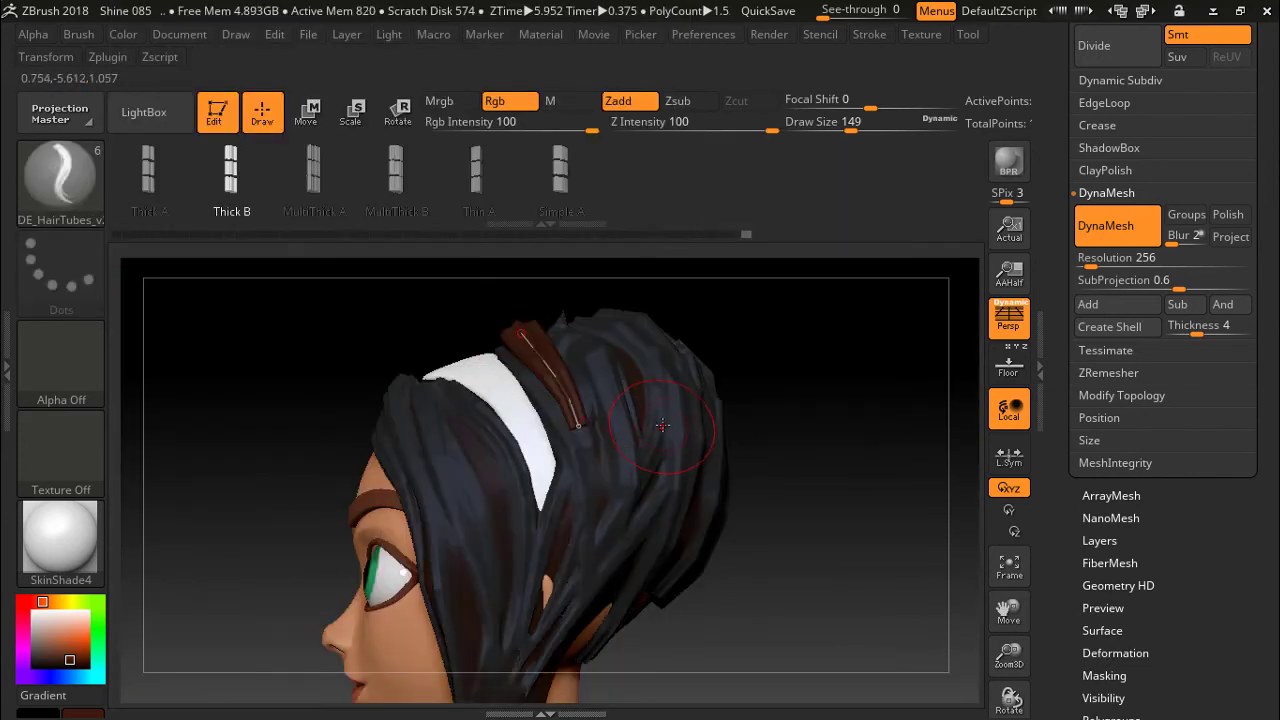
{"action": "key", "text": "ctrl+z"}
{"action": "left_click", "coordinate": [60, 175]}
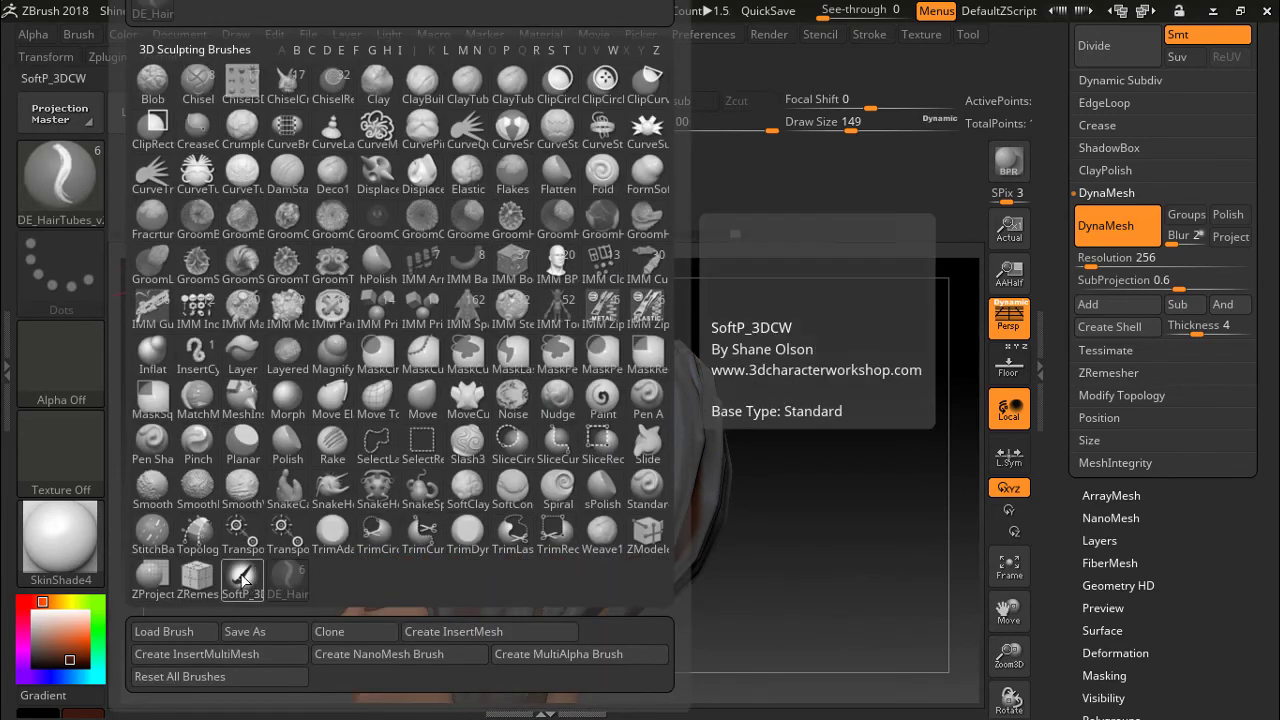
{"action": "left_click", "coordinate": [241, 575]}
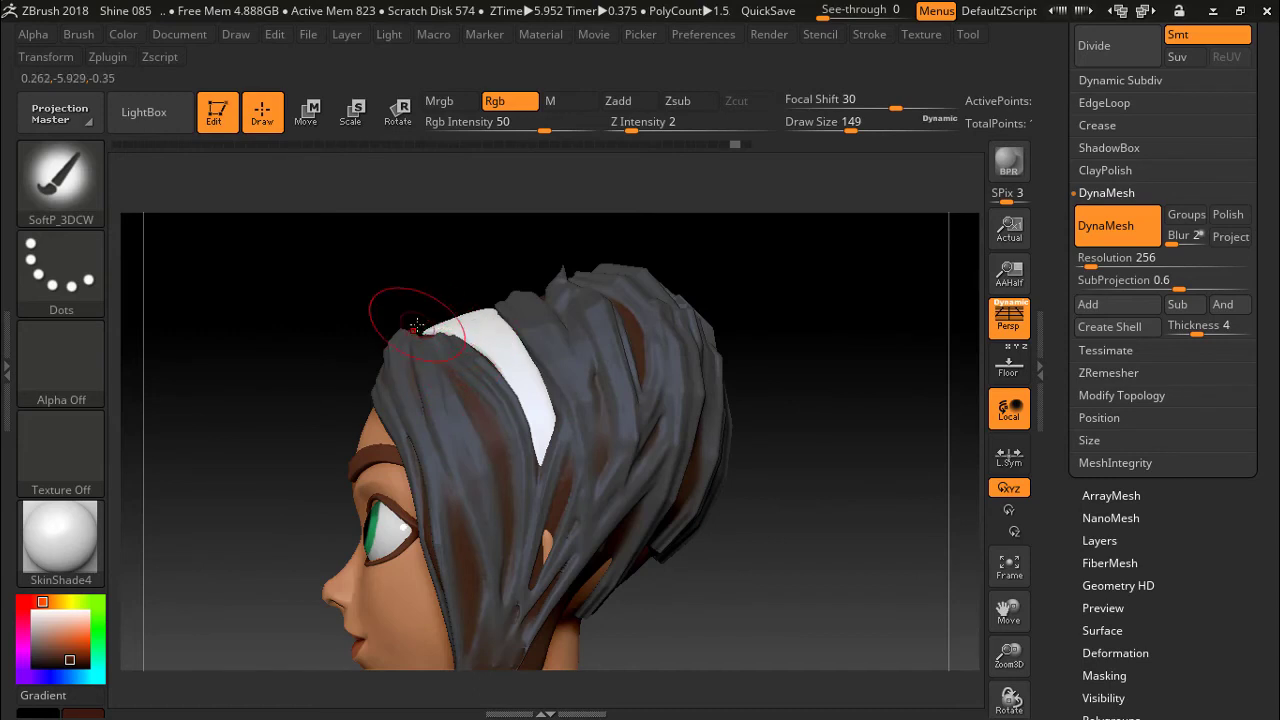
Paint the top, lower and back hair strands brown with SoftP_3DCW.
{"action": "left_click_drag", "start_coordinate": [415, 325], "coordinate": [540, 591]}
{"action": "mouse_move", "coordinate": [408, 463]}
{"action": "left_mouse_down"}
{"action": "mouse_move", "coordinate": [495, 380]}
{"action": "mouse_move", "coordinate": [560, 420]}
{"action": "mouse_move", "coordinate": [583, 260]}
{"action": "mouse_move", "coordinate": [654, 462]}
{"action": "mouse_move", "coordinate": [556, 292]}
{"action": "mouse_move", "coordinate": [700, 440]}
{"action": "mouse_move", "coordinate": [690, 505]}
{"action": "mouse_move", "coordinate": [519, 591]}
{"action": "left_mouse_up"}
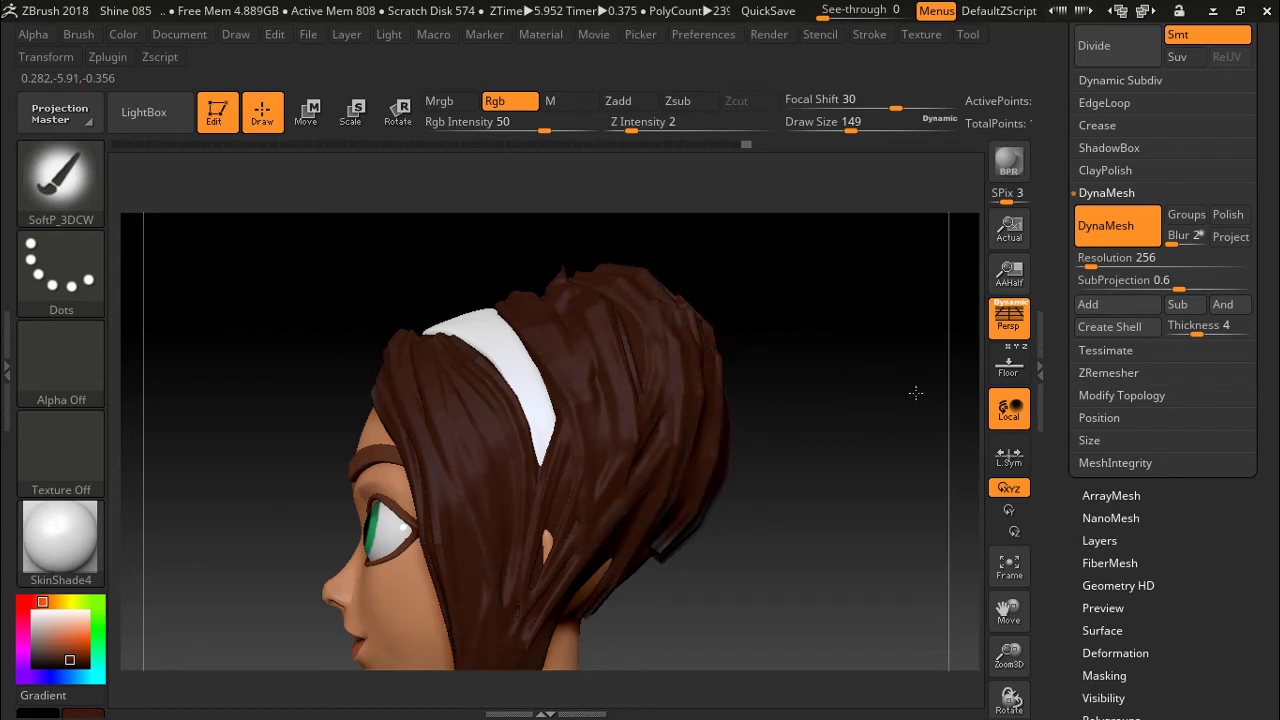
{"action": "left_click_drag", "start_coordinate": [915, 393], "coordinate": [640, 400]}
{"action": "mouse_move", "coordinate": [520, 262]}
{"action": "left_mouse_down"}
{"action": "mouse_move", "coordinate": [525, 420]}
{"action": "mouse_move", "coordinate": [488, 505]}
{"action": "left_mouse_up"}
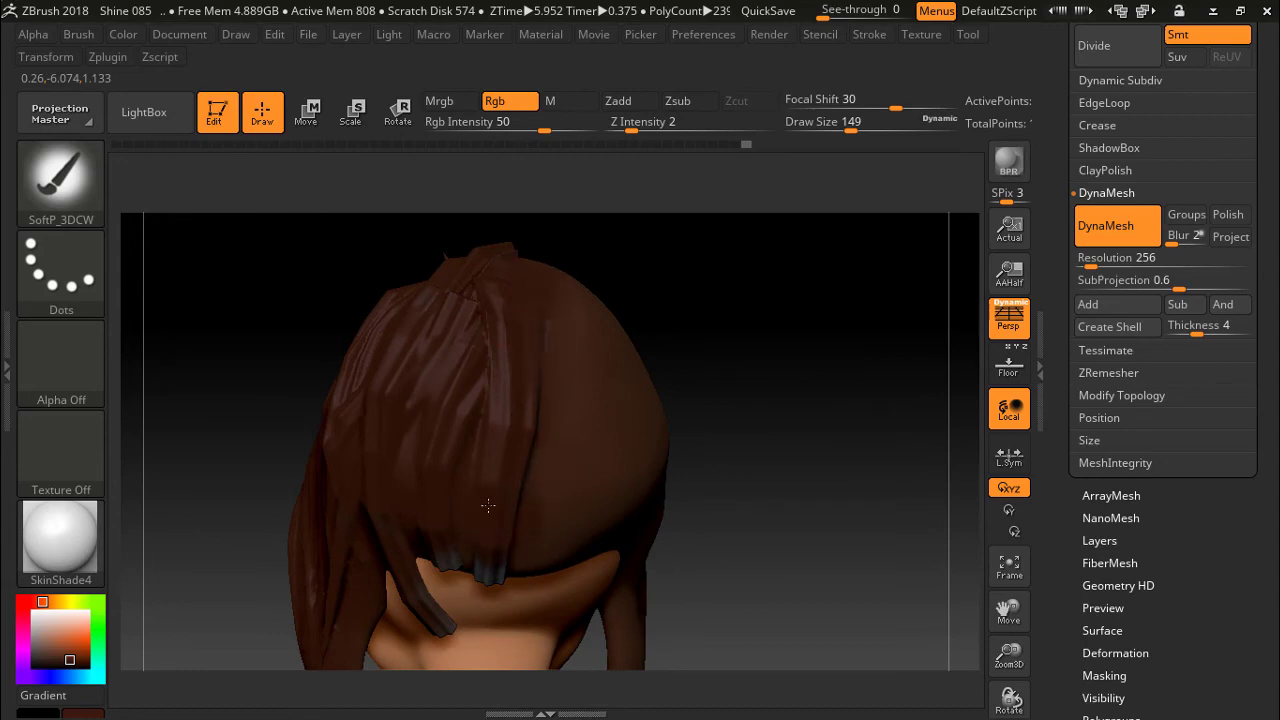
Orbit and zoom out around the head to check the brown hair from all sides.
{"action": "mouse_move", "coordinate": [700, 600]}
{"action": "left_mouse_down", "text": "shift"}
{"action": "mouse_move", "coordinate": [426, 350]}
{"action": "mouse_move", "coordinate": [444, 366]}
{"action": "left_mouse_up", "text": "shift"}
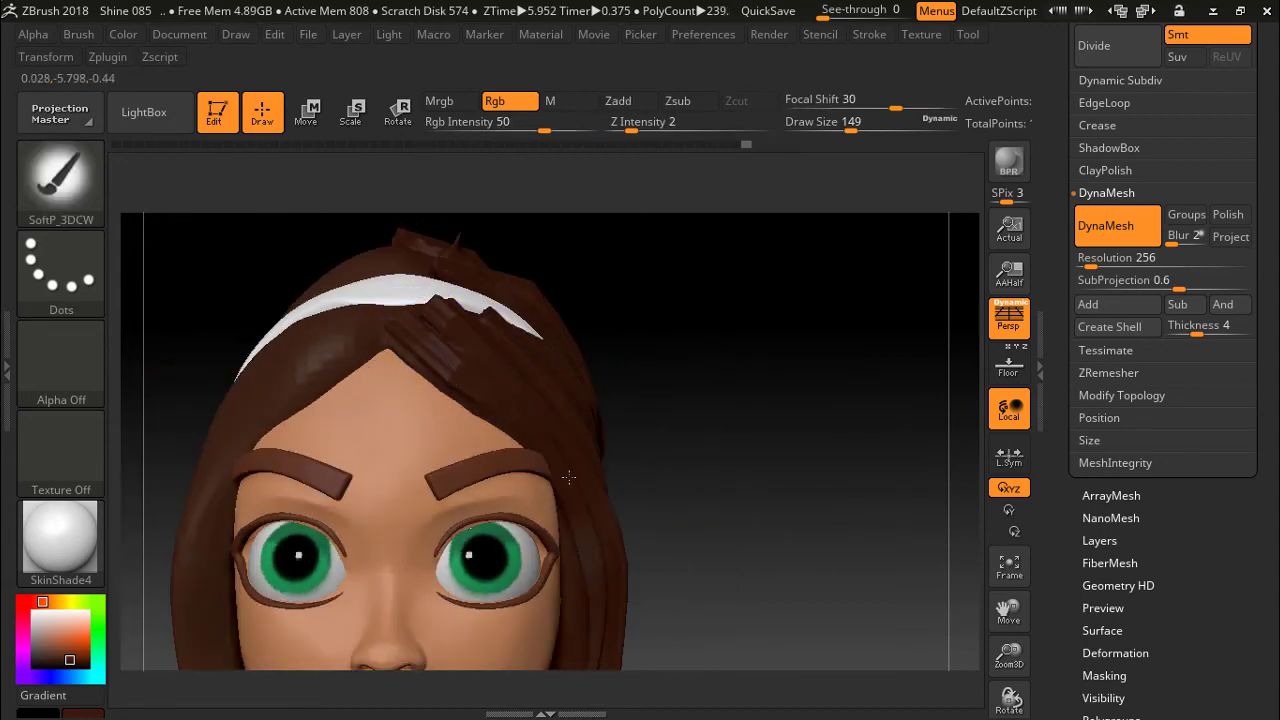
{"action": "left_click_drag", "start_coordinate": [677, 366], "coordinate": [789, 395]}
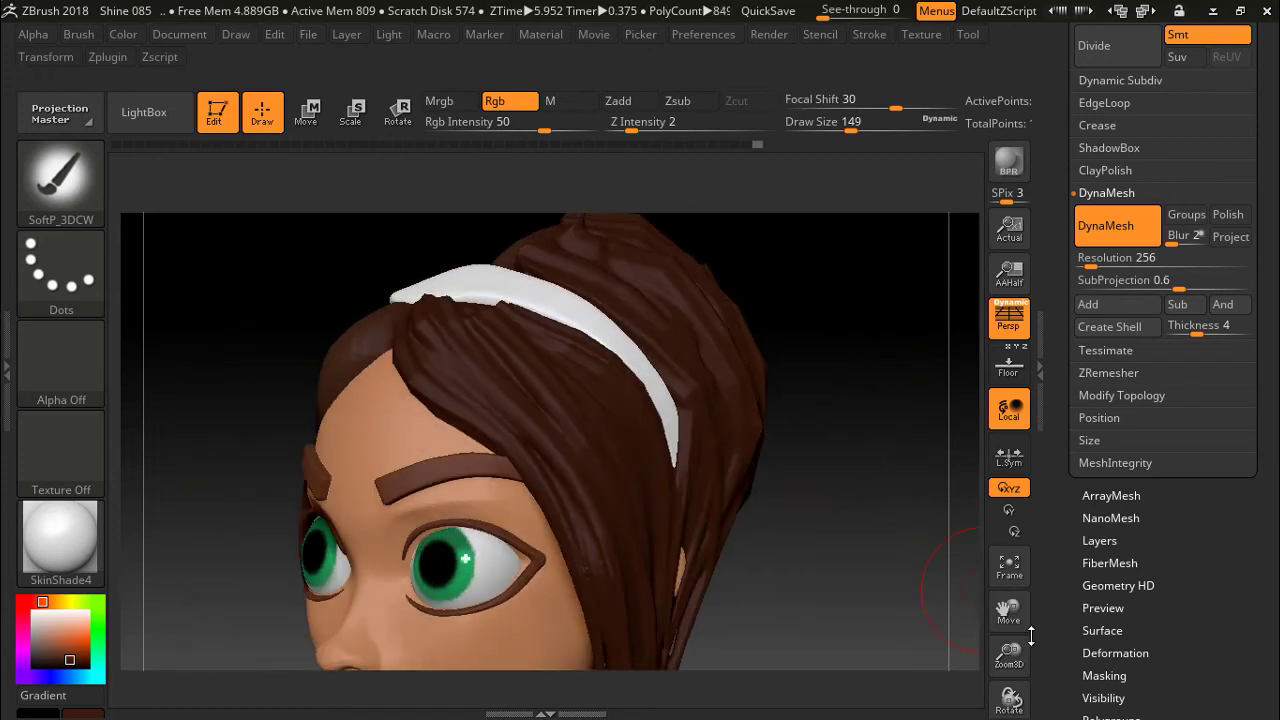
{"action": "left_click_drag", "start_coordinate": [1010, 658], "coordinate": [1008, 600]}
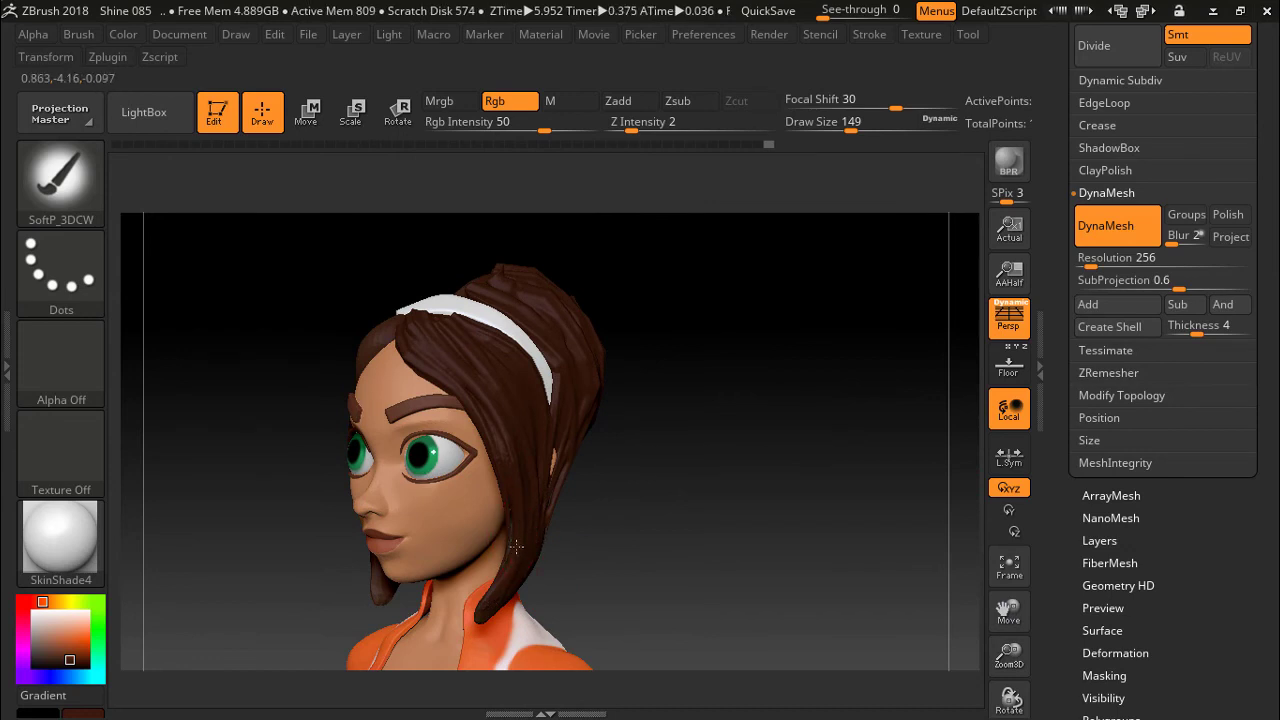
{"action": "mouse_move", "coordinate": [546, 555]}
{"action": "left_mouse_down"}
{"action": "mouse_move", "coordinate": [720, 409]}
{"action": "mouse_move", "coordinate": [766, 419]}
{"action": "mouse_move", "coordinate": [789, 374]}
{"action": "mouse_move", "coordinate": [743, 440]}
{"action": "left_mouse_up"}
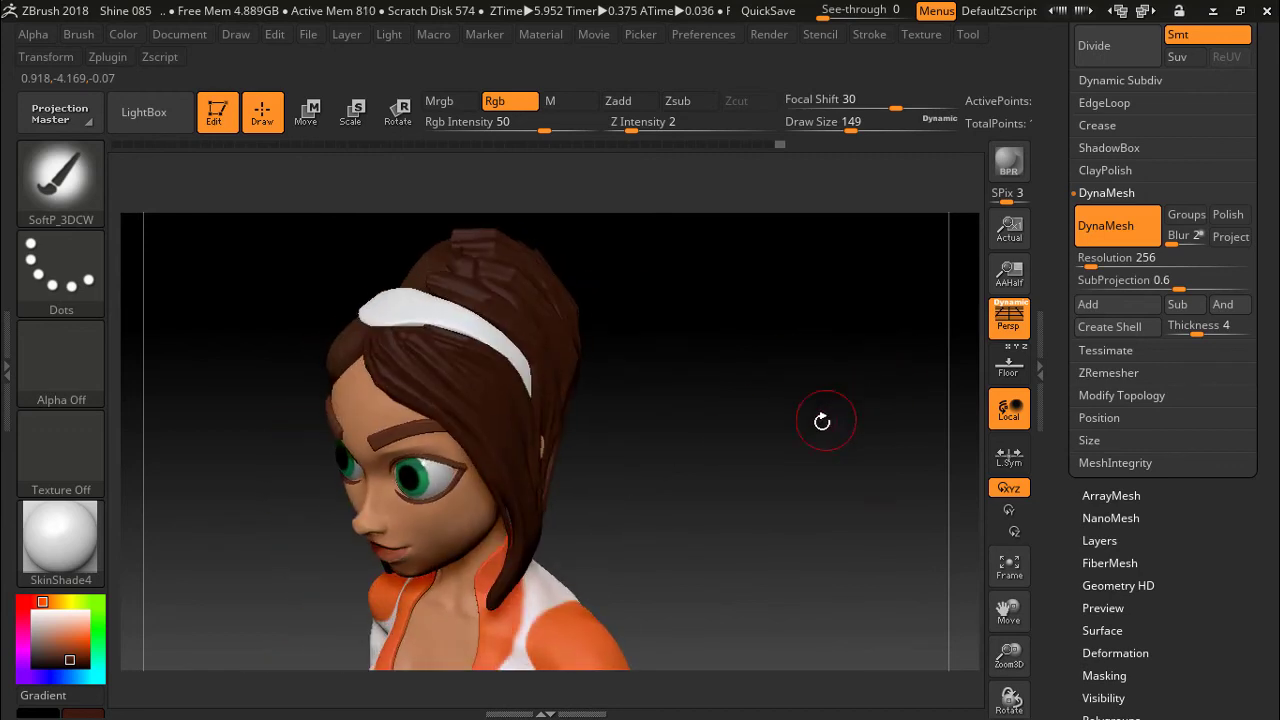
{"action": "mouse_move", "coordinate": [822, 421]}
{"action": "left_mouse_down"}
{"action": "mouse_move", "coordinate": [894, 380]}
{"action": "mouse_move", "coordinate": [870, 385]}
{"action": "mouse_move", "coordinate": [848, 365]}
{"action": "mouse_move", "coordinate": [777, 374]}
{"action": "mouse_move", "coordinate": [831, 394]}
{"action": "mouse_move", "coordinate": [789, 520]}
{"action": "mouse_move", "coordinate": [703, 523]}
{"action": "mouse_move", "coordinate": [662, 490]}
{"action": "mouse_move", "coordinate": [737, 431]}
{"action": "mouse_move", "coordinate": [779, 421]}
{"action": "left_mouse_up"}
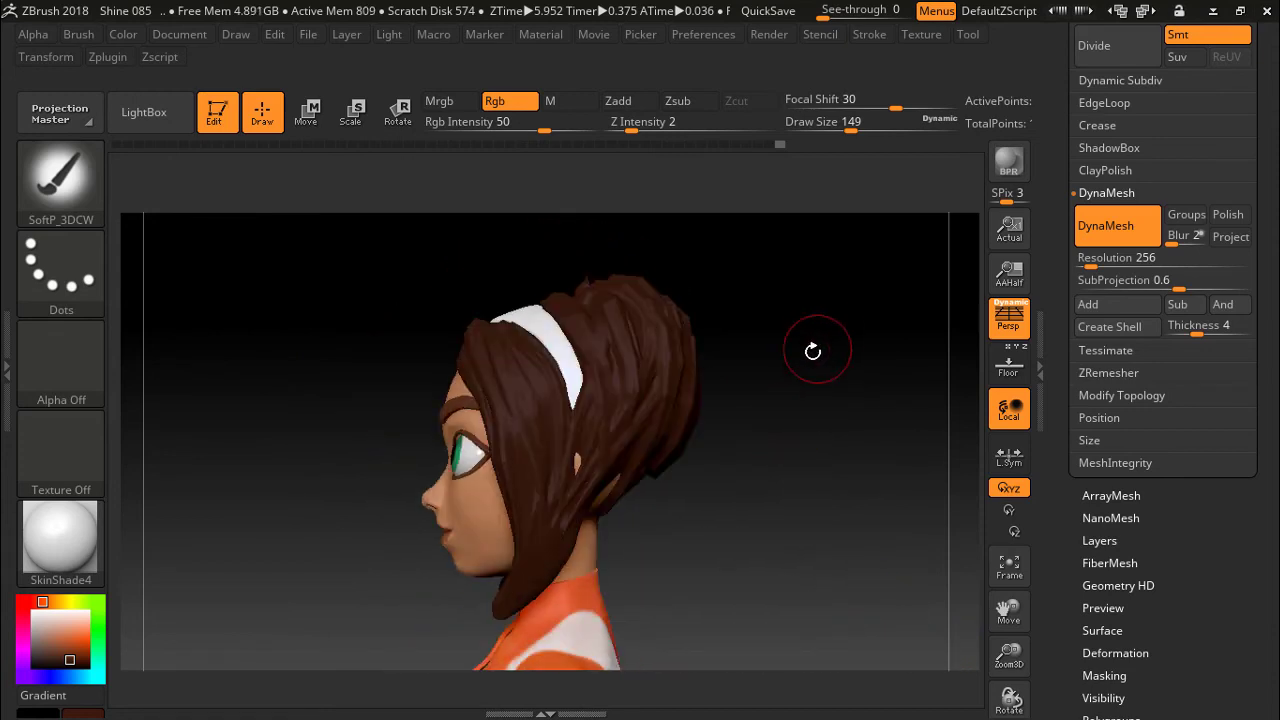
{"action": "left_click_drag", "start_coordinate": [813, 350], "coordinate": [753, 346]}
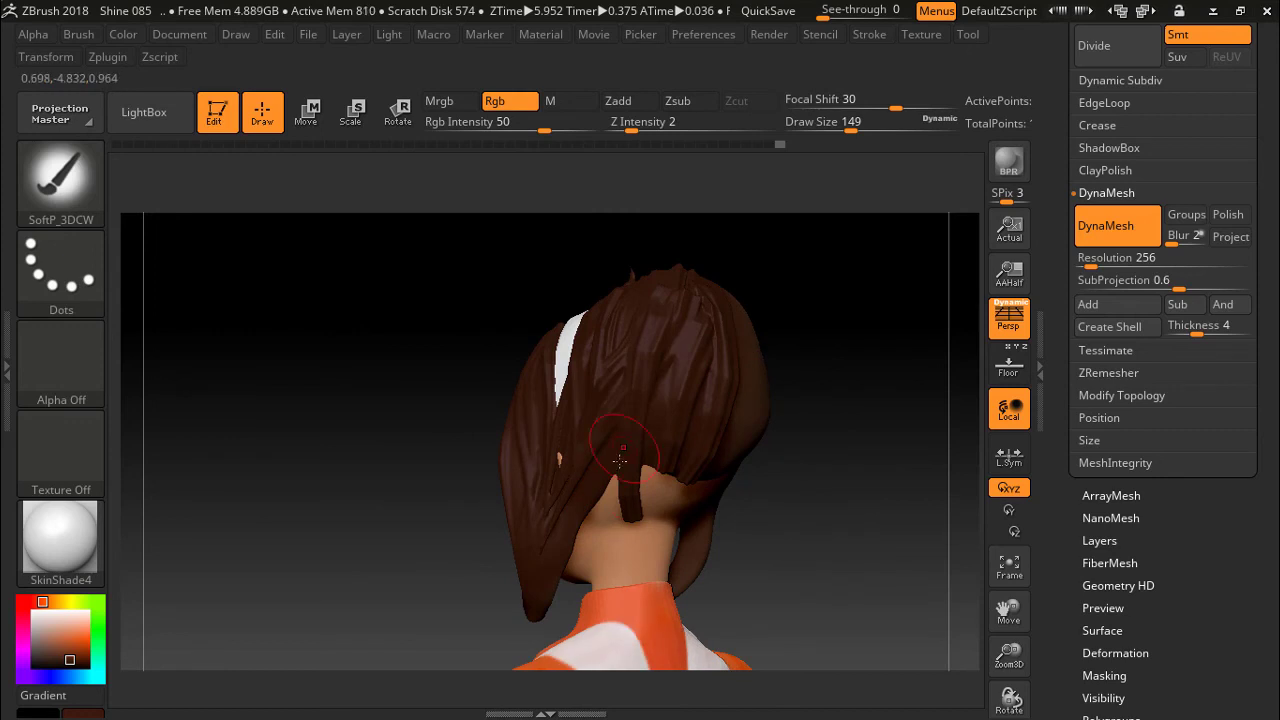
{"action": "mouse_move", "coordinate": [826, 415]}
{"action": "left_mouse_down"}
{"action": "mouse_move", "coordinate": [903, 423]}
{"action": "mouse_move", "coordinate": [883, 380]}
{"action": "mouse_move", "coordinate": [865, 388]}
{"action": "left_mouse_up"}
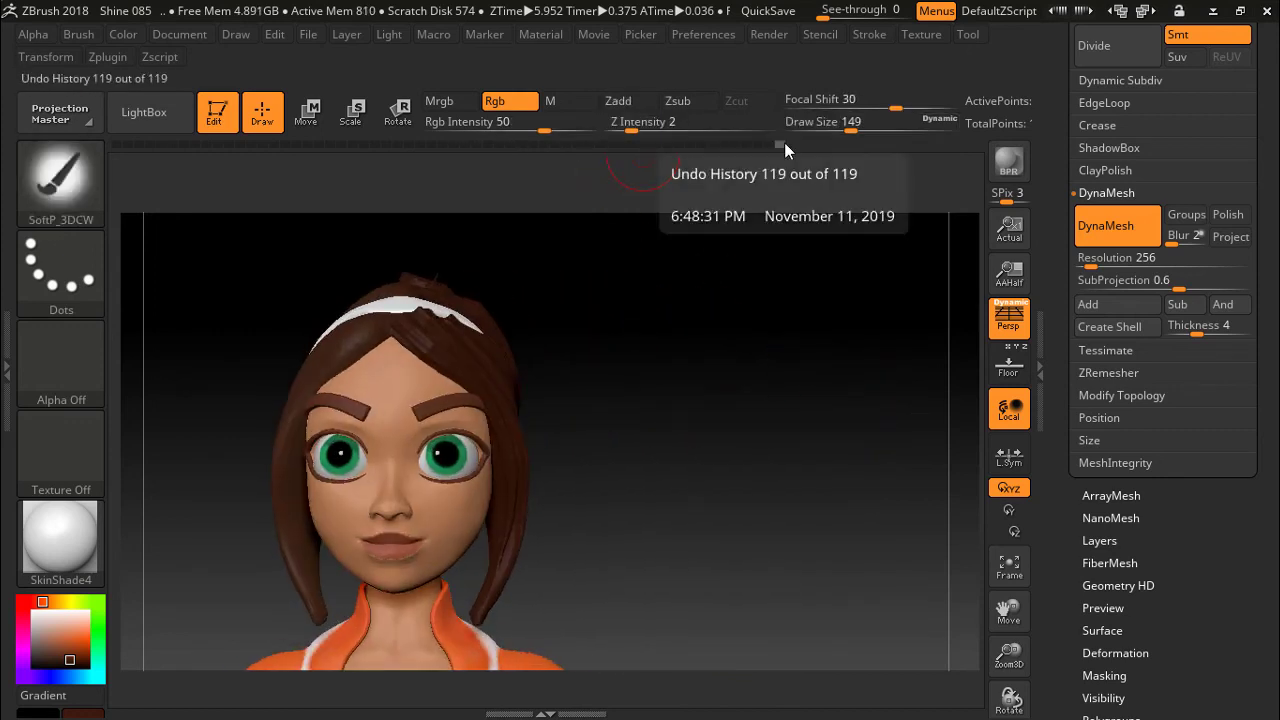
Scrub the Undo History back to step 81, the dark resolution-32 hair with one grey strand.
{"action": "mouse_move", "coordinate": [781, 143]}
{"action": "left_mouse_down"}
{"action": "mouse_move", "coordinate": [498, 159]}
{"action": "mouse_move", "coordinate": [566, 158]}
{"action": "left_mouse_up"}
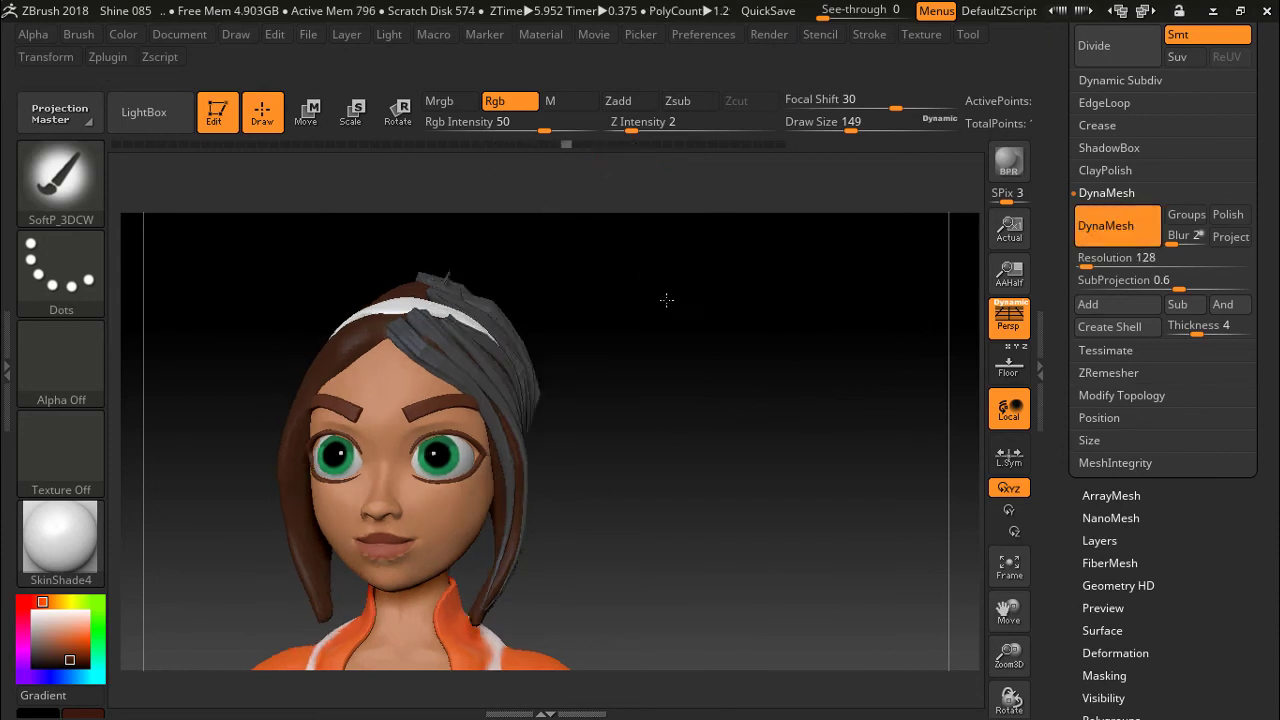
{"action": "left_click_drag", "start_coordinate": [760, 300], "coordinate": [647, 310]}
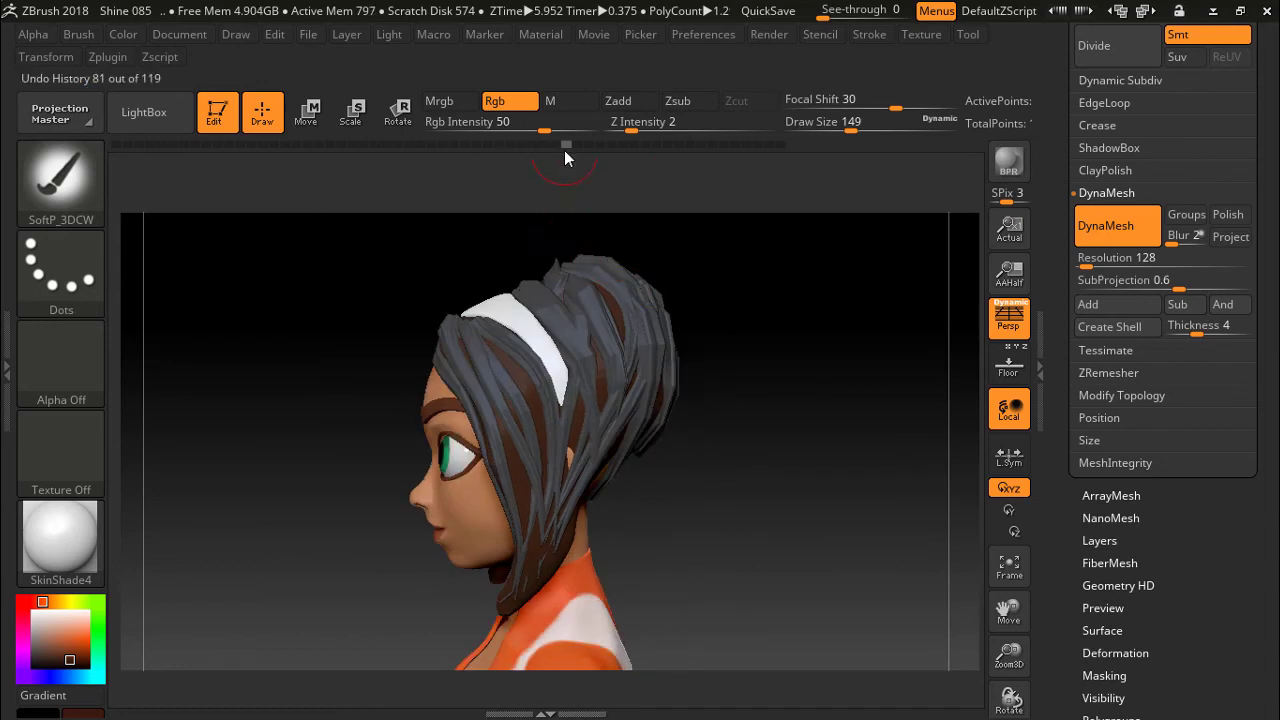
{"action": "mouse_move", "coordinate": [564, 150]}
{"action": "left_mouse_down"}
{"action": "mouse_move", "coordinate": [167, 161]}
{"action": "mouse_move", "coordinate": [198, 160]}
{"action": "left_mouse_up"}
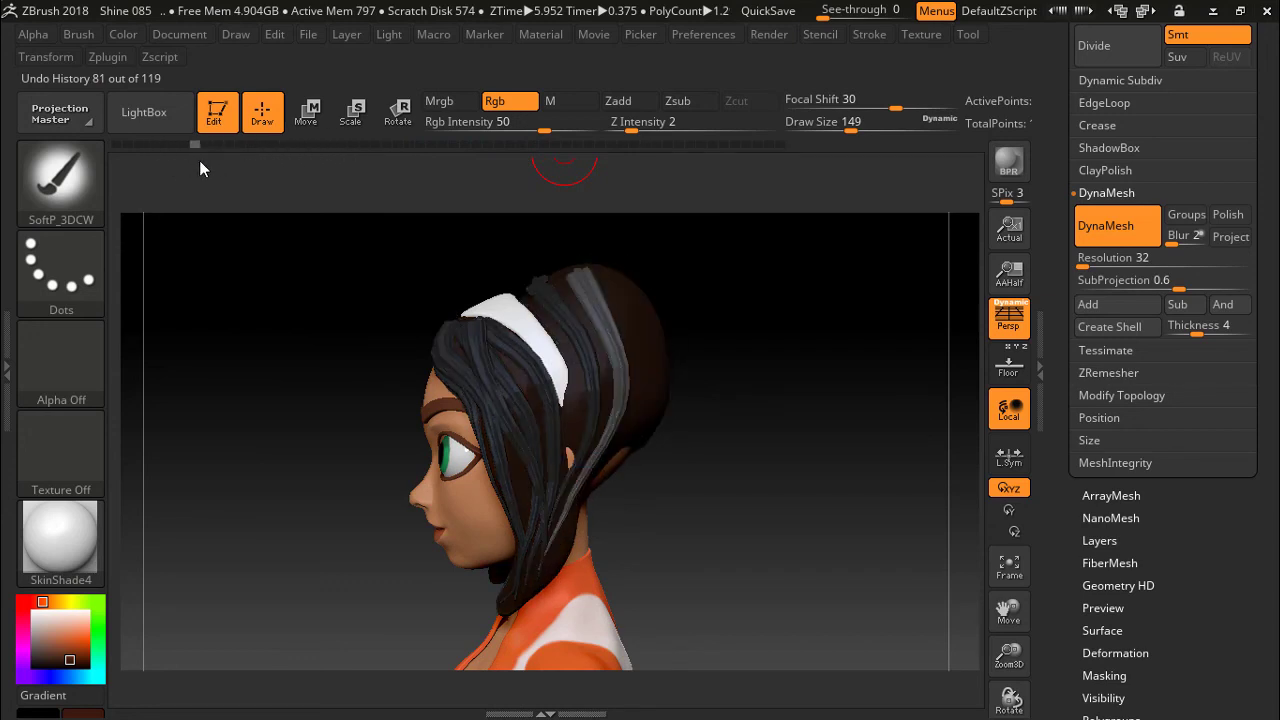
{"action": "mouse_move", "coordinate": [694, 294]}
{"action": "left_mouse_down"}
{"action": "mouse_move", "coordinate": [758, 348]}
{"action": "mouse_move", "coordinate": [747, 261]}
{"action": "mouse_move", "coordinate": [773, 308]}
{"action": "left_mouse_up"}
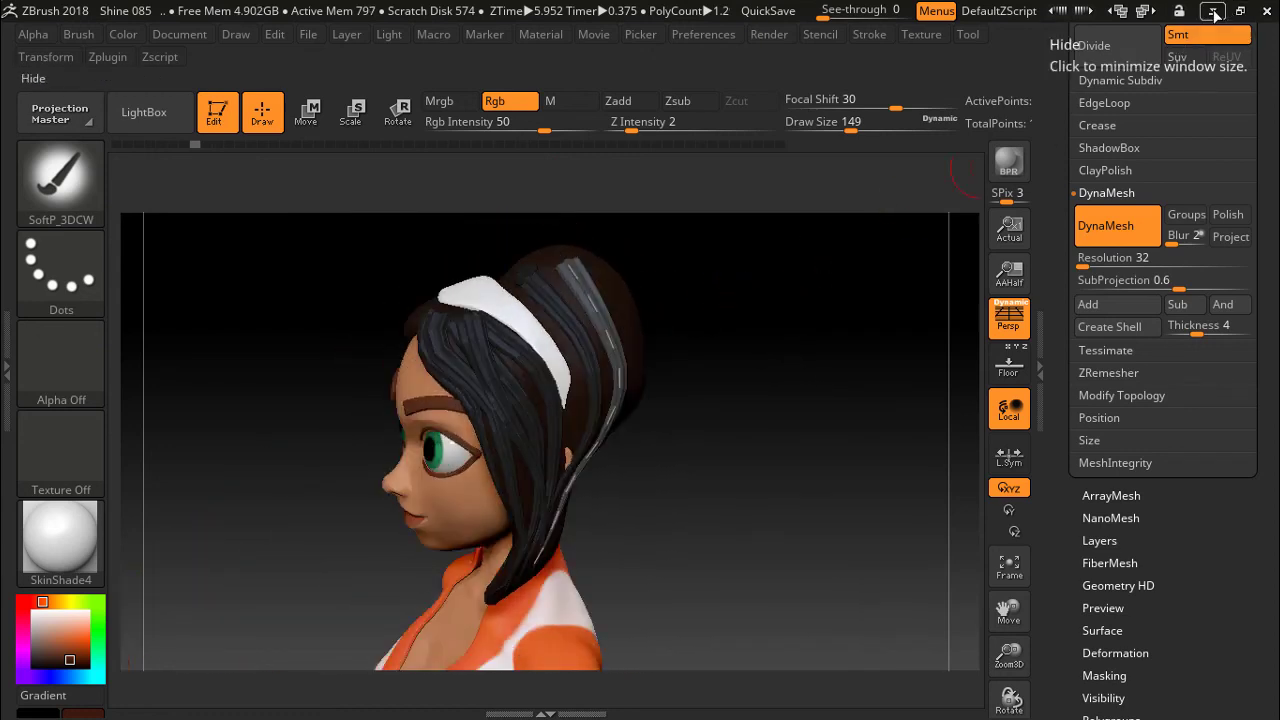